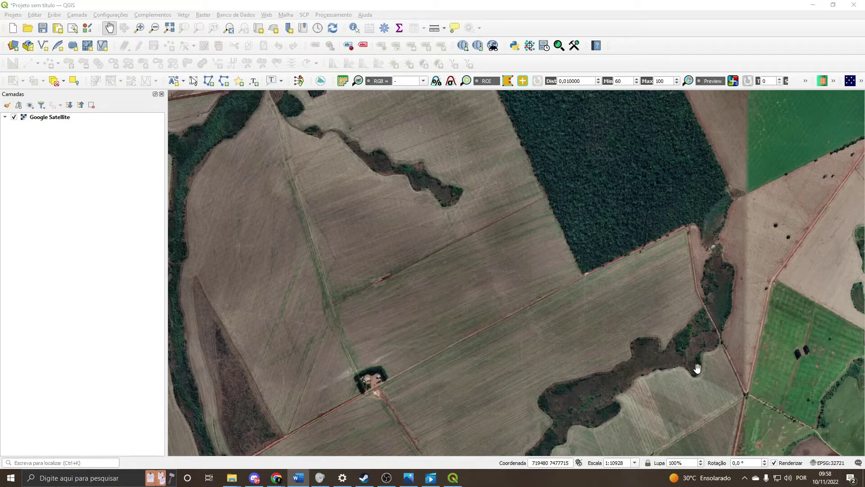
# Set the project coordinate reference system to WGS 84 / UTM zone 21S (EPSG:32721)
pyautogui.click(816, 462)
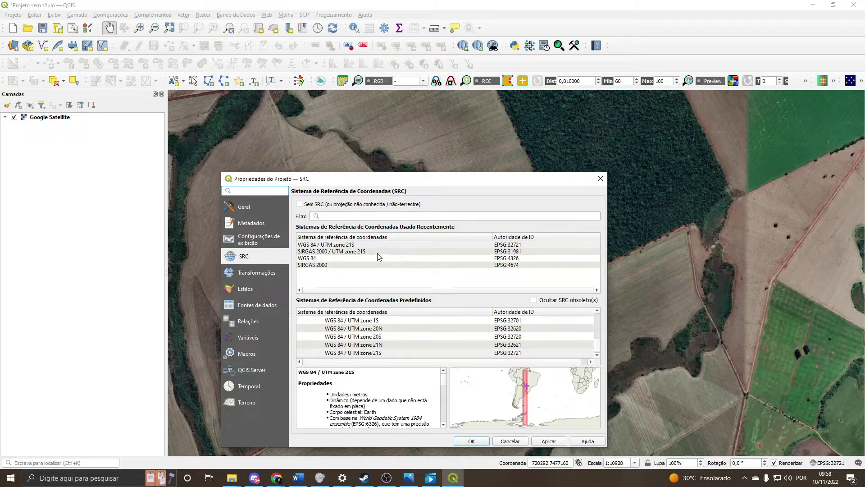
pyautogui.click(339, 246)
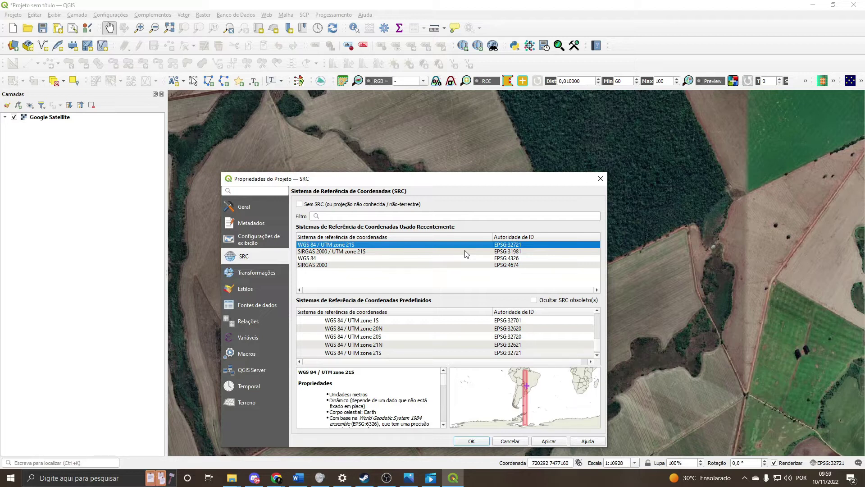
pyautogui.click(549, 443)
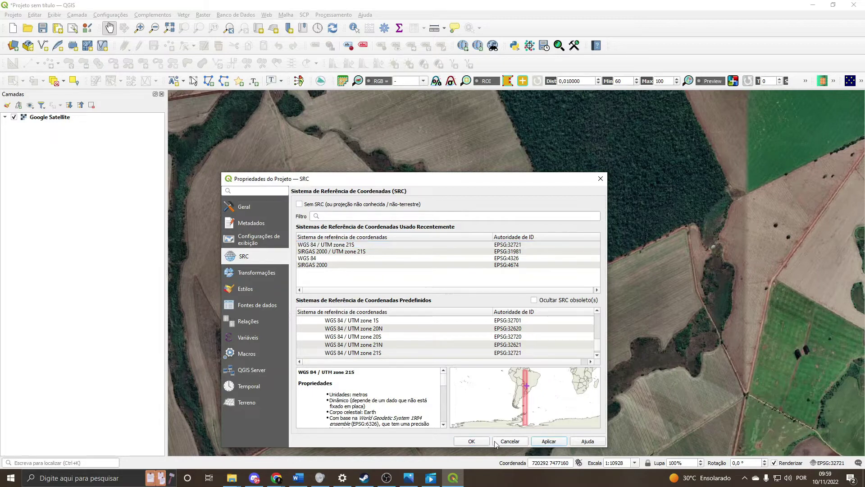
pyautogui.click(484, 444)
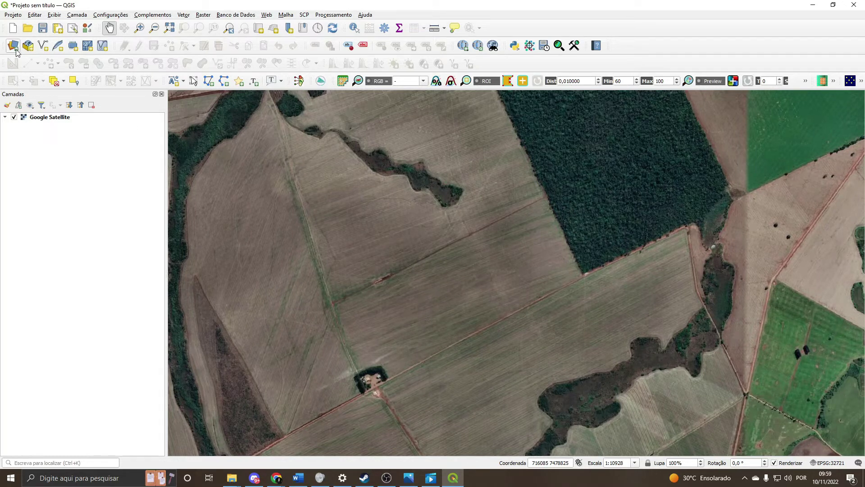
# Start a new shapefile layer with Polígono geometry and the project CRS EPSG:32721 - WGS 84 / UTM zone 21S
pyautogui.click(44, 46)
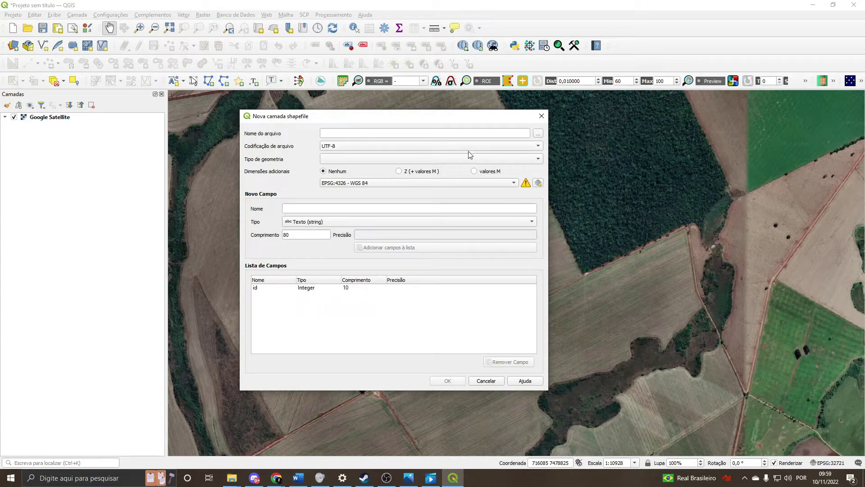
pyautogui.click(488, 160)
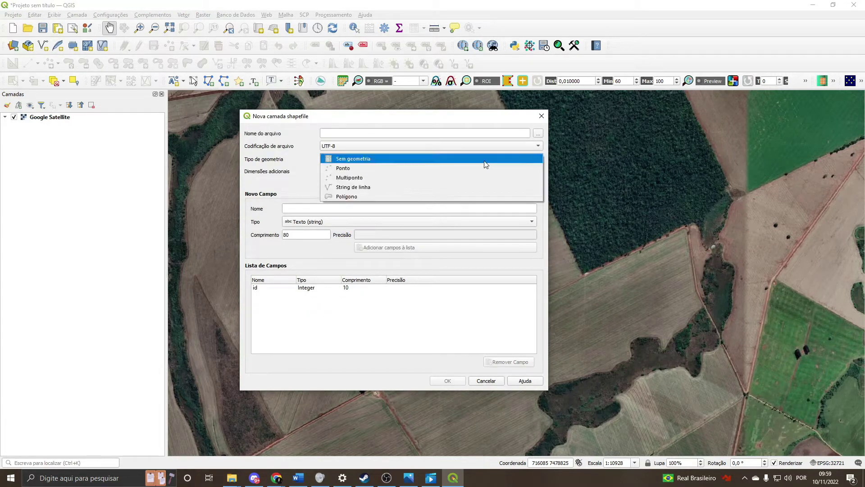
pyautogui.click(374, 196)
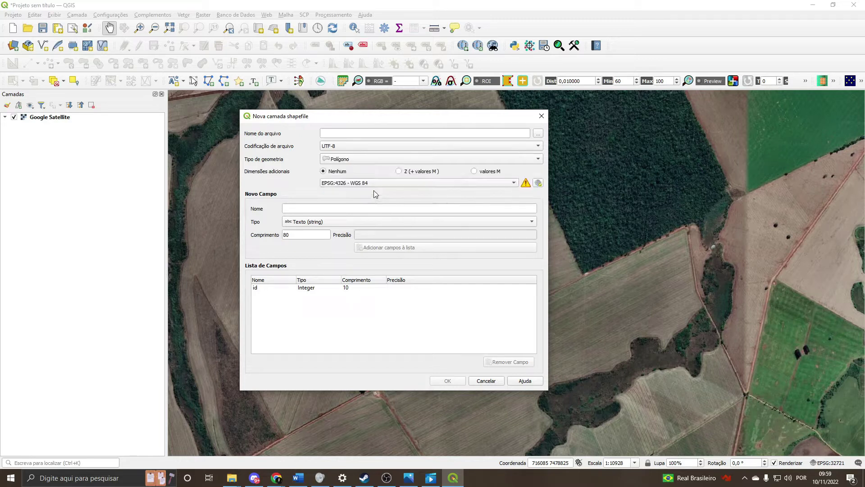
pyautogui.click(427, 183)
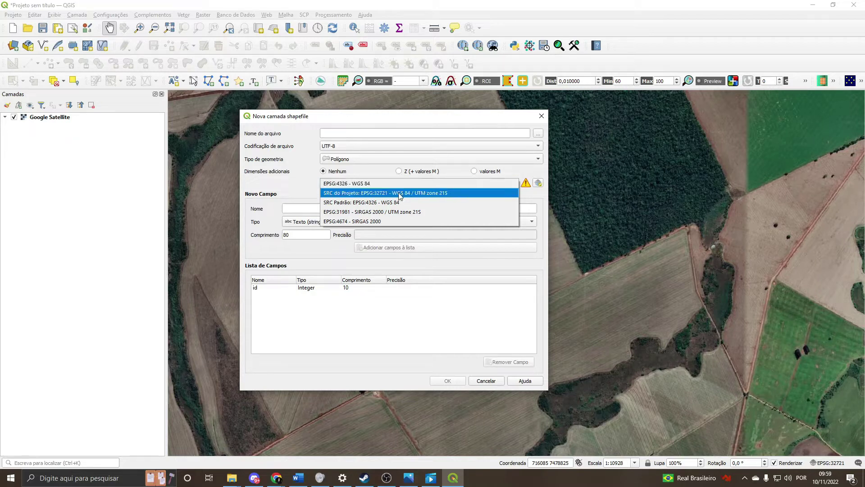
pyautogui.click(429, 195)
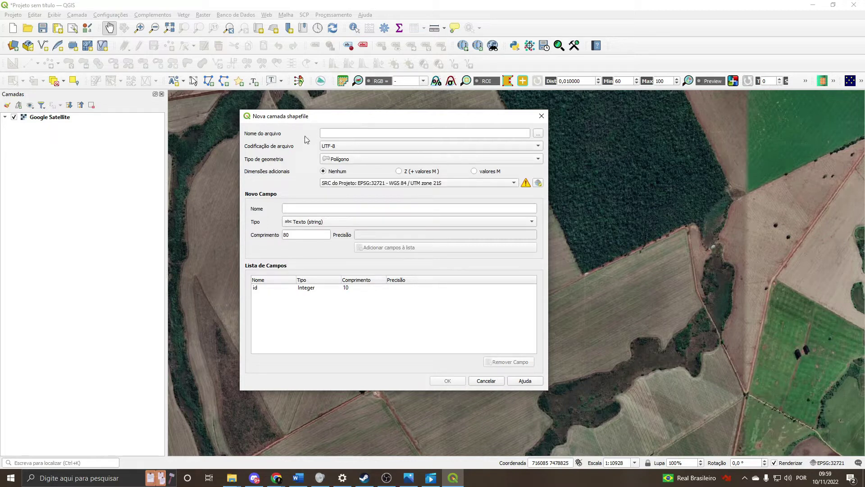
# Set the shapefile's save location to the Video folder inside 2022.2, with the file name ContornoT1
pyautogui.click(538, 133)
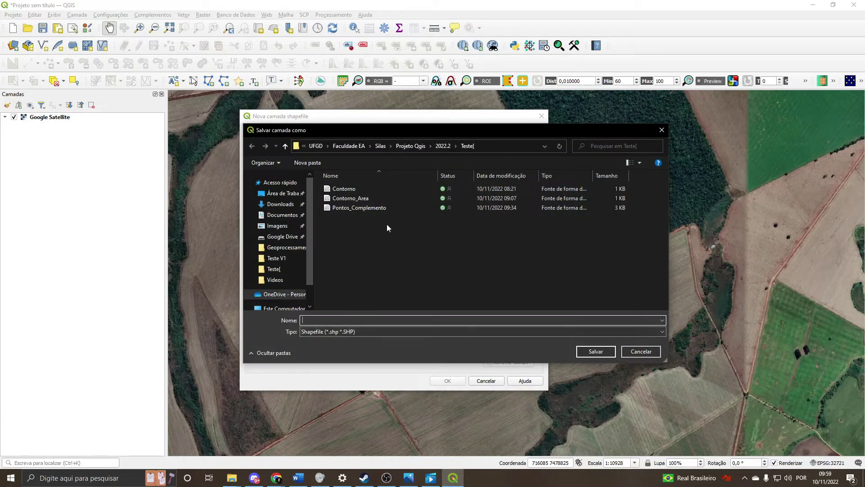
pyautogui.click(443, 146)
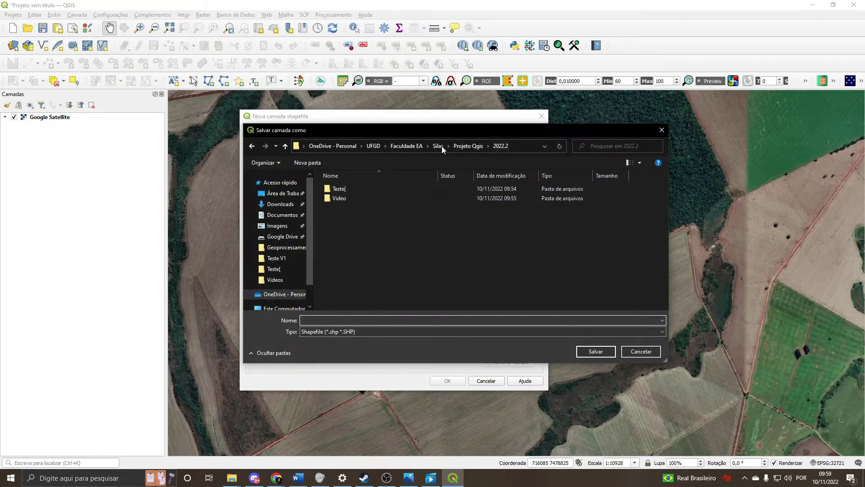
pyautogui.doubleClick(355, 198)
pyautogui.click(358, 321)
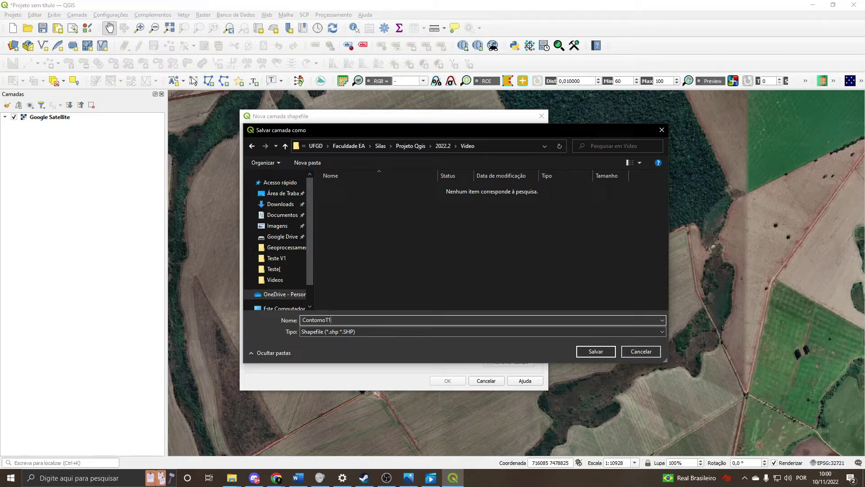
pyautogui.click(595, 352)
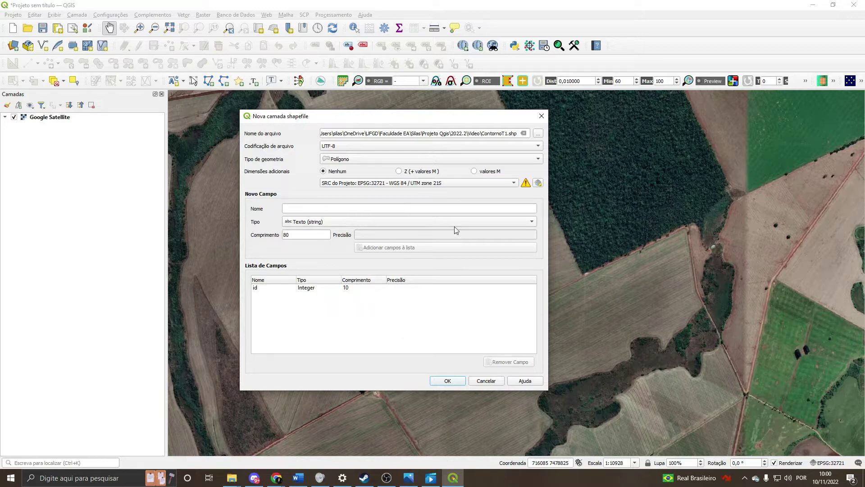
# Keep the new field type as Texto (string) and create the shapefile layer
pyautogui.click(531, 222)
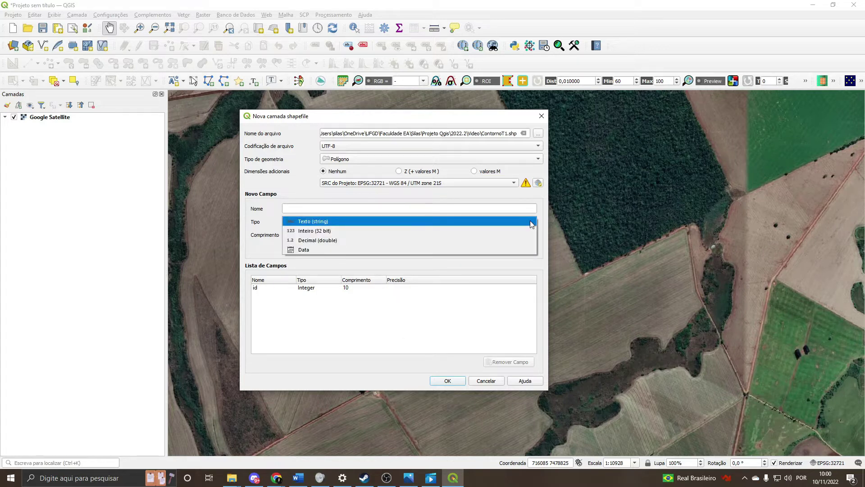
pyautogui.click(530, 220)
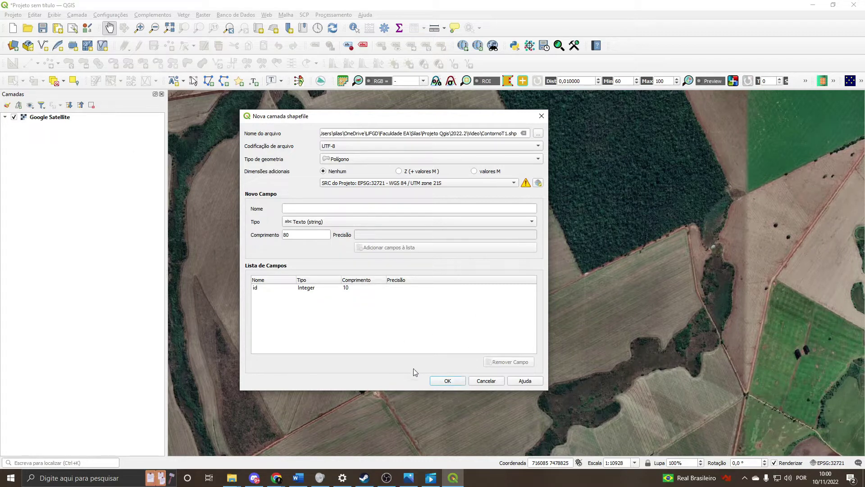
pyautogui.click(455, 382)
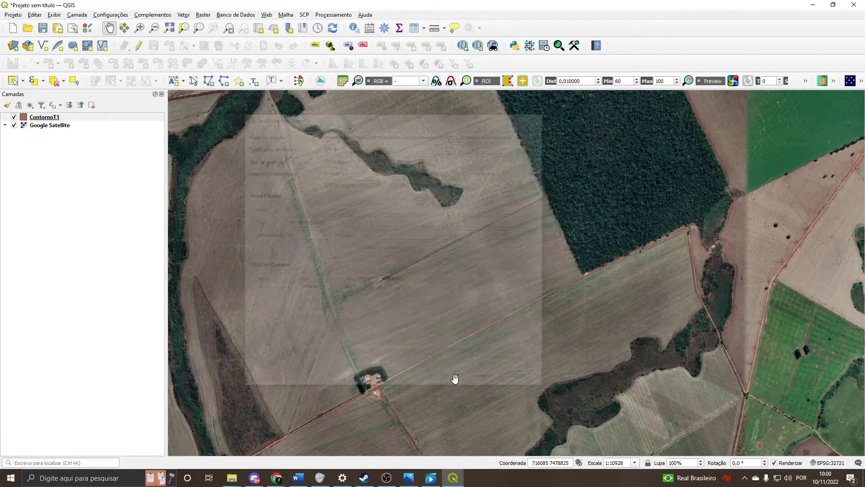
# Enable editing on ContornoT1 and begin a polygon along the field's northern track, from the western road junction to the forest edge
pyautogui.click(42, 119)
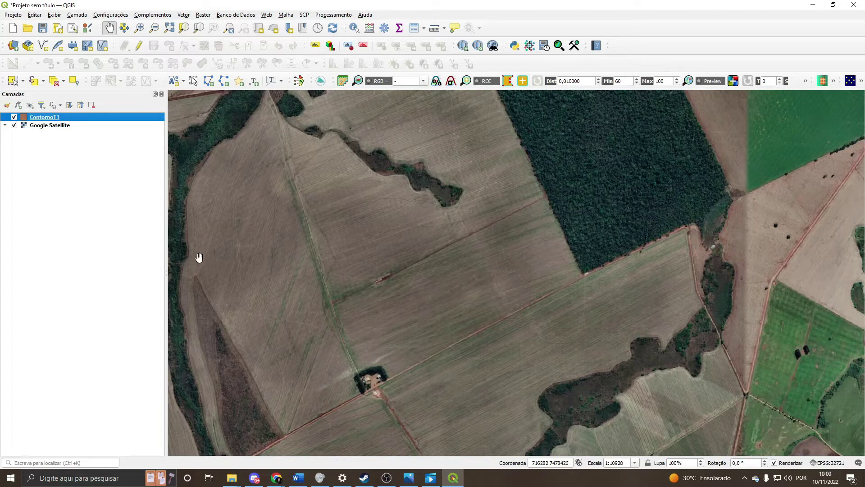
pyautogui.click(139, 46)
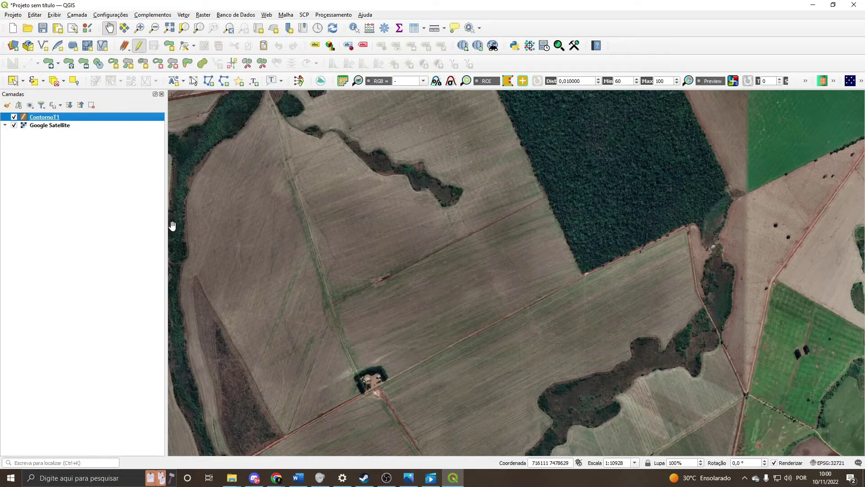
pyautogui.click(169, 46)
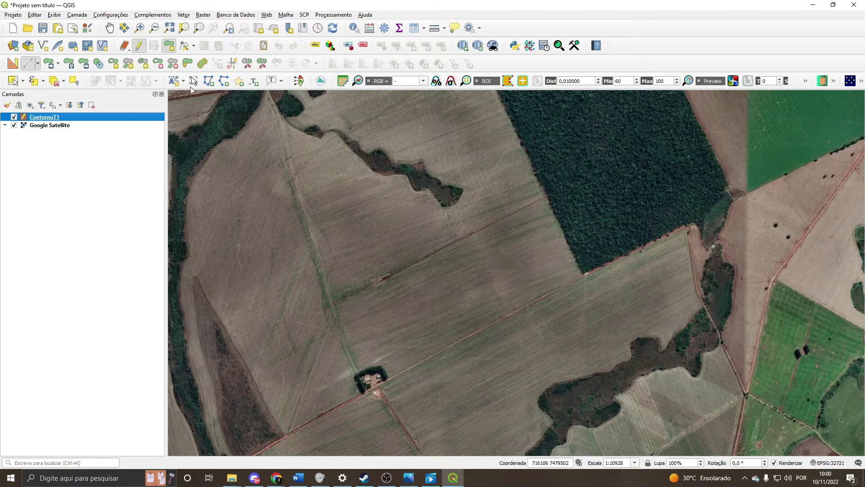
pyautogui.scroll(2, 338, 305)
pyautogui.click(315, 298)
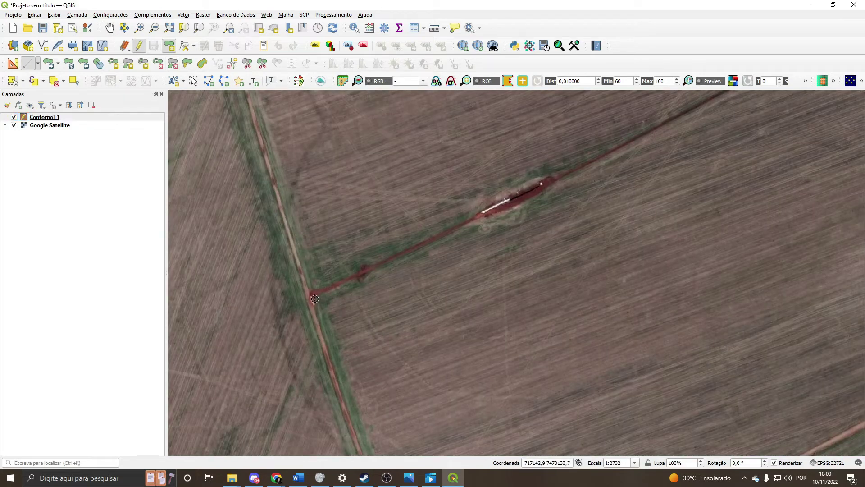
pyautogui.scroll(-2, 721, 127)
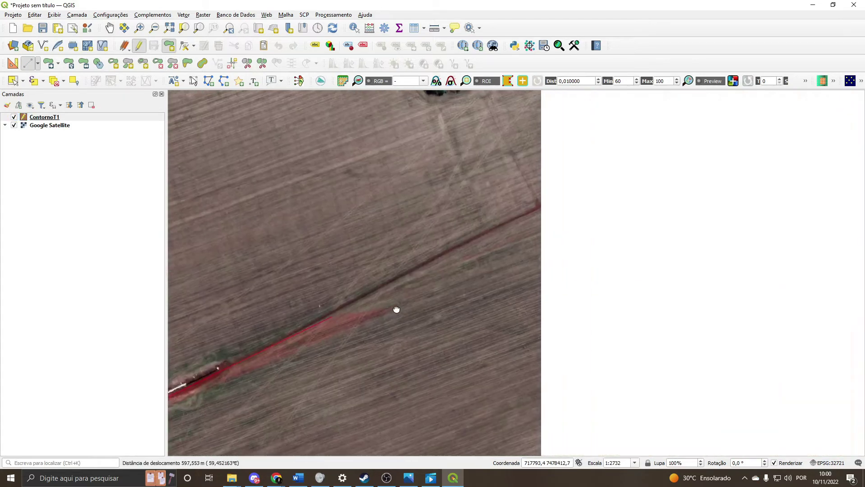
pyautogui.scroll(2, 729, 131)
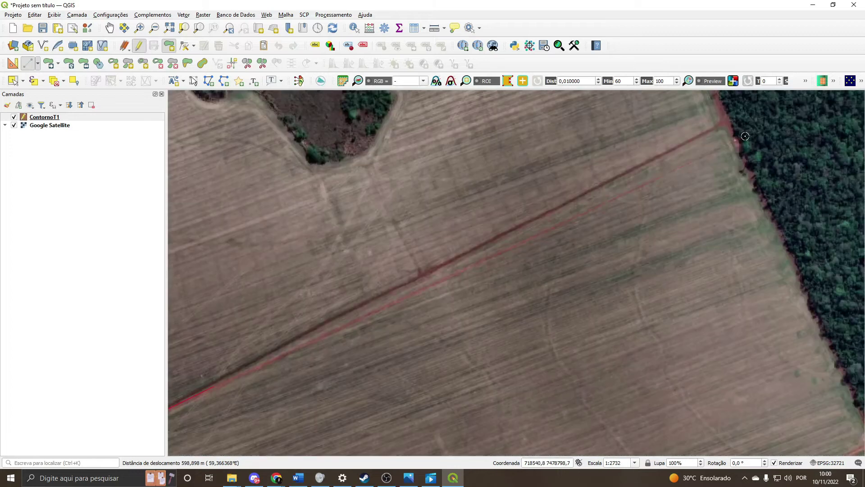
pyautogui.click(722, 127)
# Complete the field polygon with corners at the forest's southern tip and the farmstead by the road, leaving its id empty
pyautogui.moveTo(861, 432); pyautogui.dragTo(588, 233)
pyautogui.click(667, 232)
pyautogui.moveTo(464, 341); pyautogui.dragTo(513, 303)
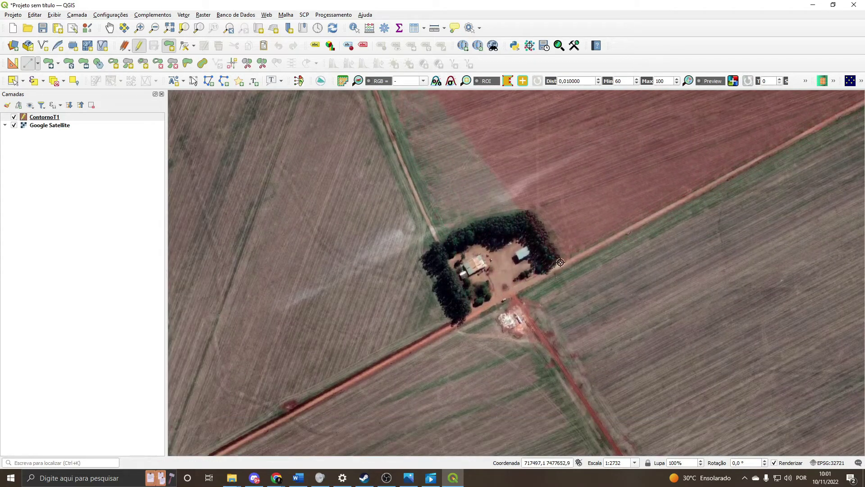
pyautogui.click(464, 313)
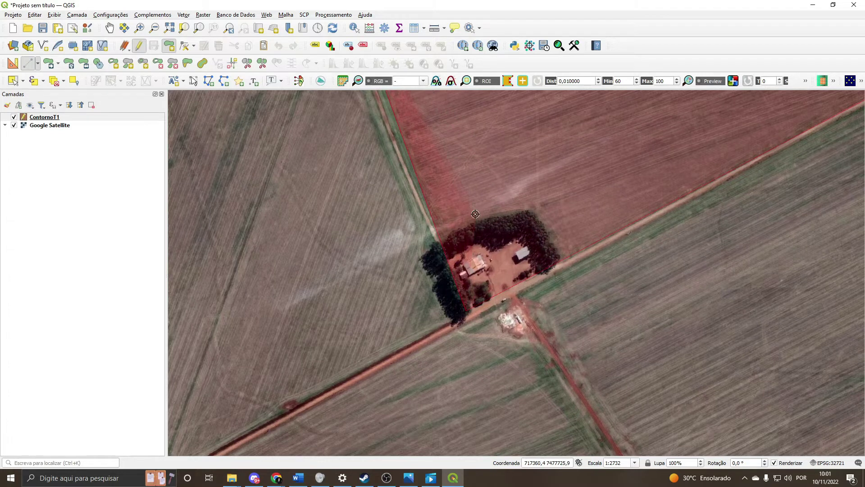
pyautogui.scroll(-3, 473, 220)
pyautogui.scroll(1, 482, 160)
pyautogui.rightClick(463, 240)
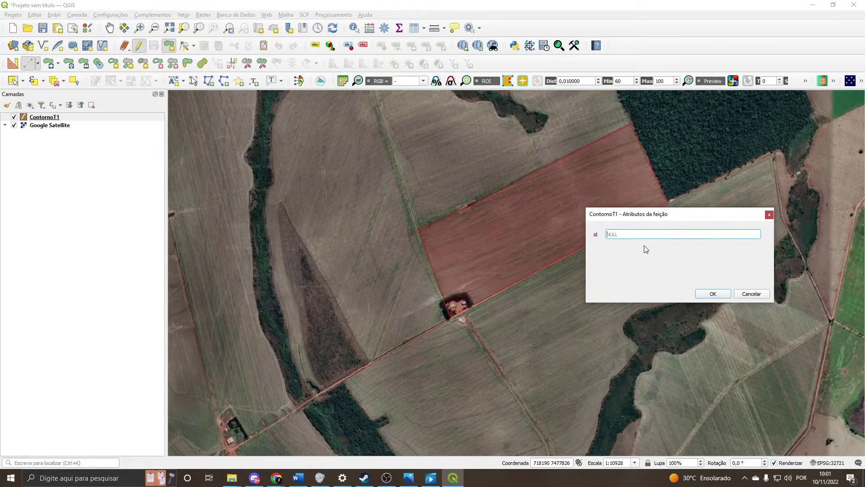
pyautogui.click(712, 293)
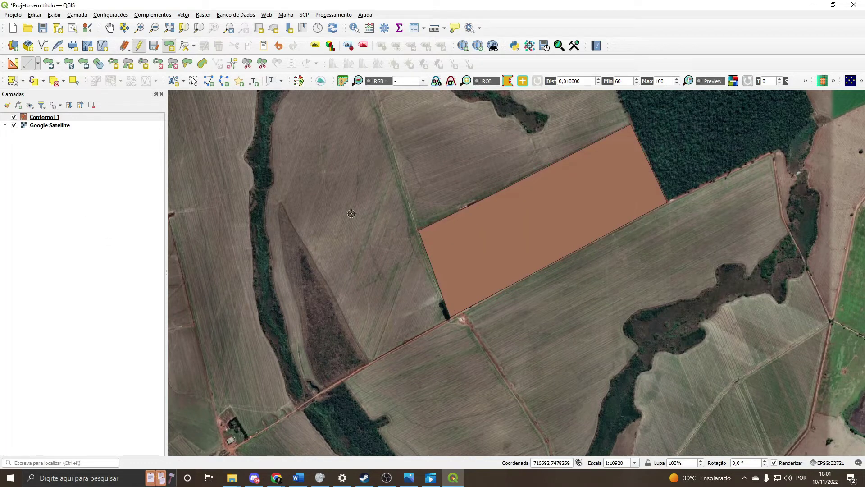
# Save the polygon edits and turn off editing for the ContornoT1 layer
pyautogui.click(184, 46)
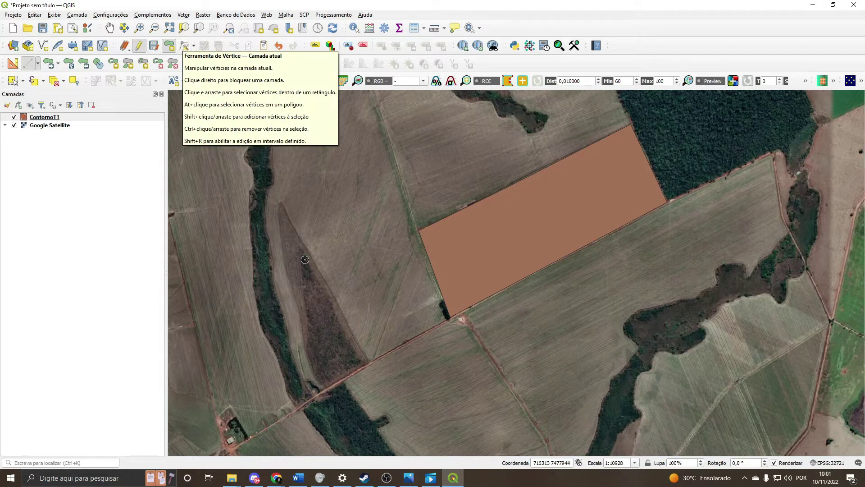
pyautogui.moveTo(523, 182); pyautogui.dragTo(481, 231)
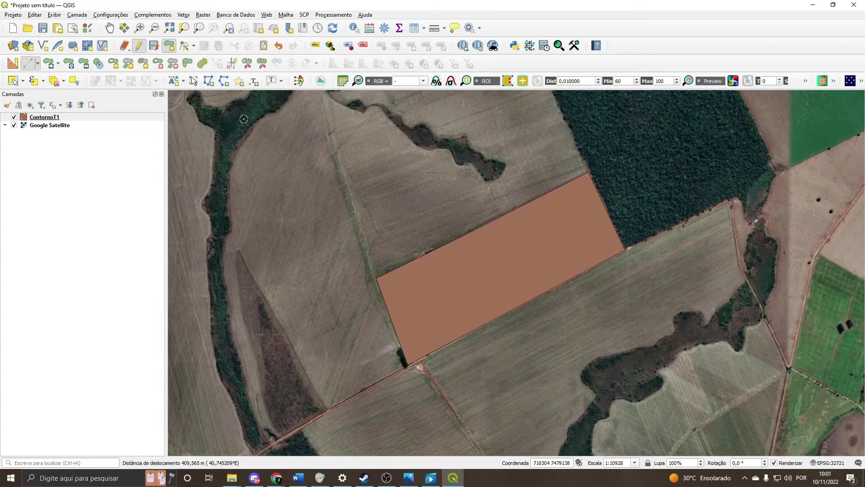
pyautogui.click(169, 46)
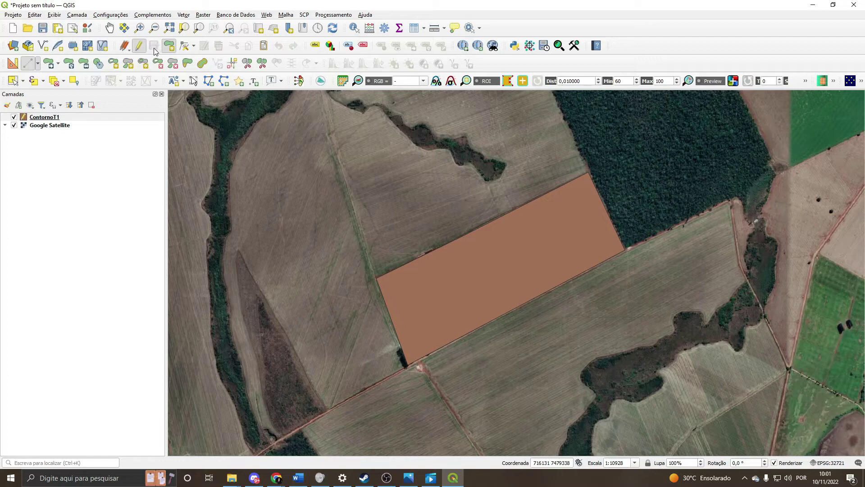
pyautogui.click(140, 46)
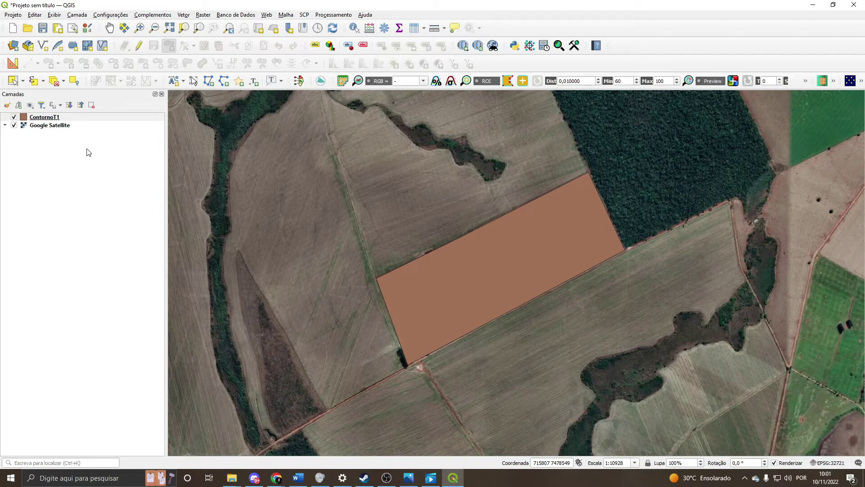
# Make the ContornoT1 layer's simple fill transparent in its symbology and apply it to the map
pyautogui.click(53, 121)
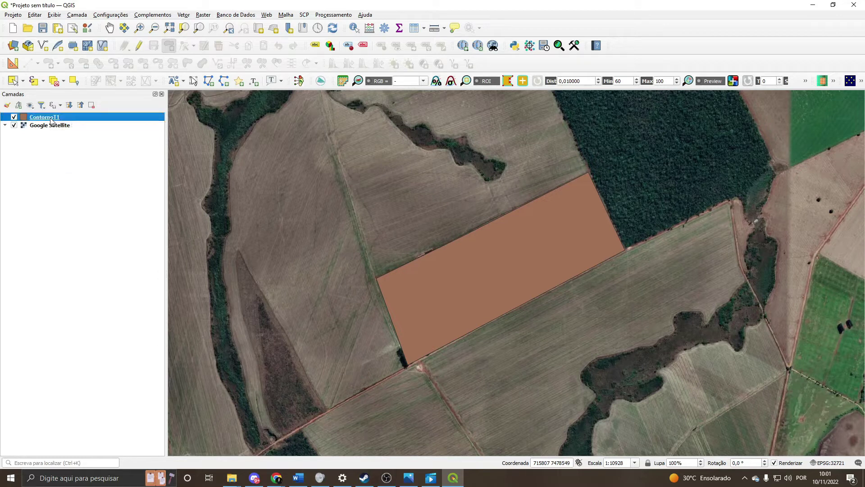
pyautogui.doubleClick(52, 119)
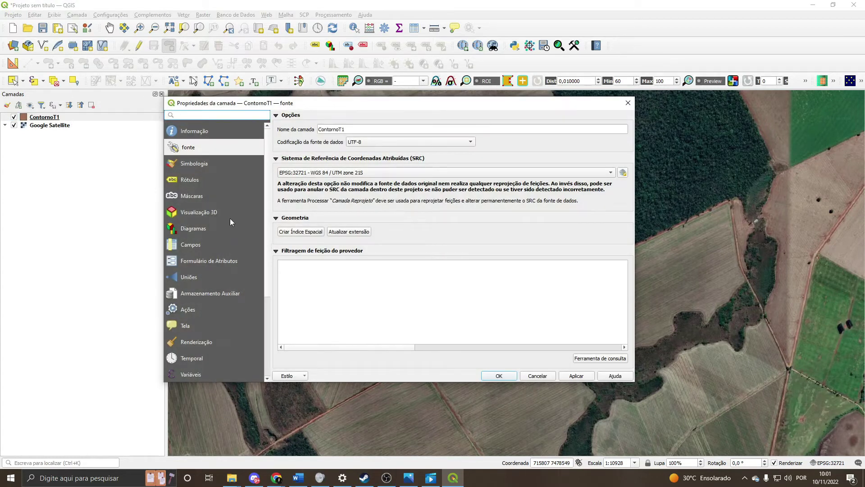
pyautogui.click(195, 164)
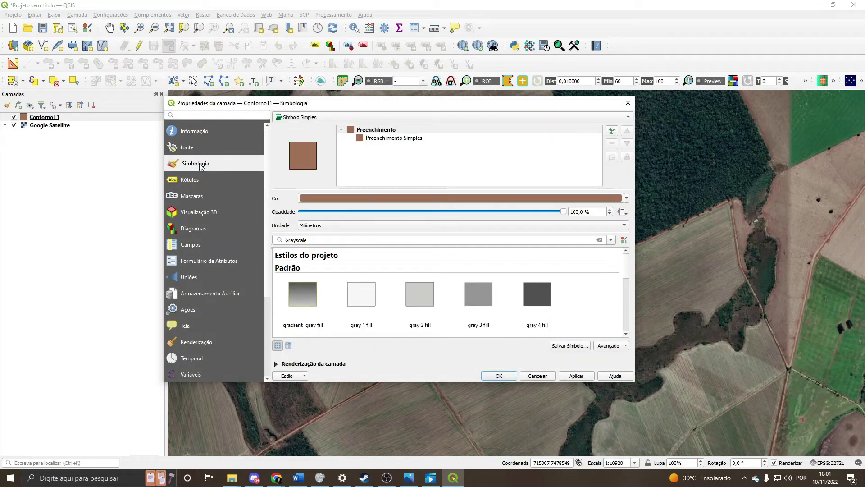
pyautogui.click(402, 141)
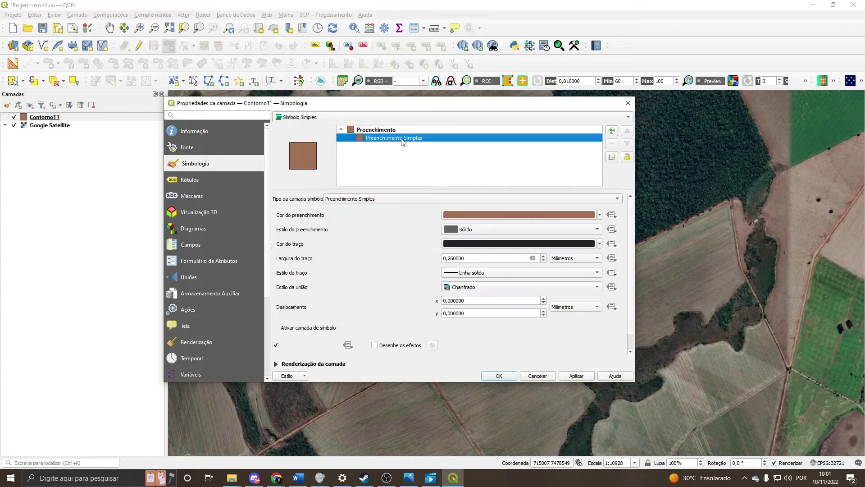
pyautogui.click(601, 219)
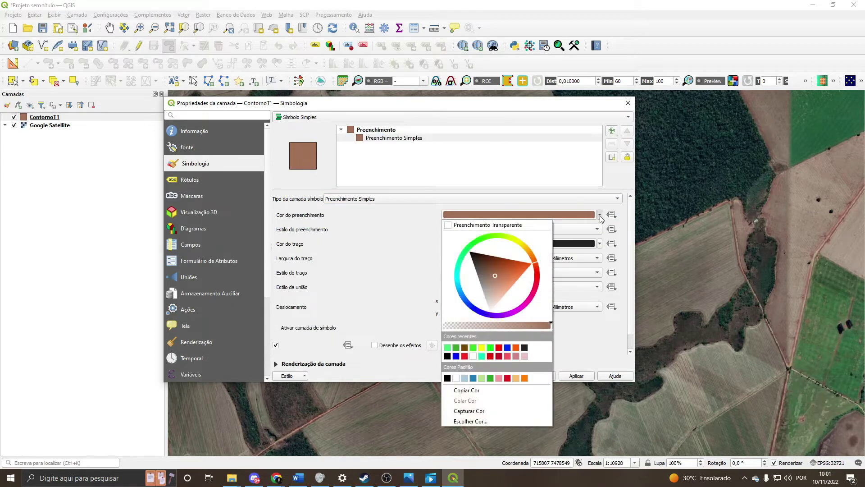
pyautogui.click(450, 229)
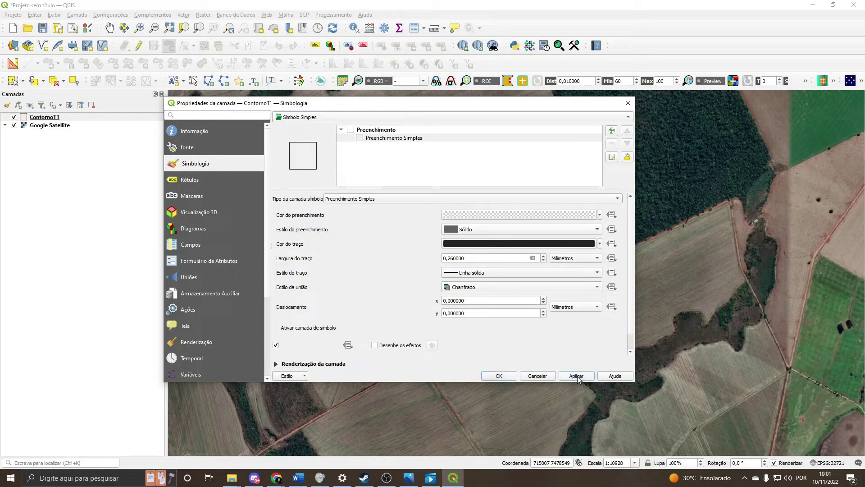
pyautogui.moveTo(483, 103); pyautogui.dragTo(512, 365)
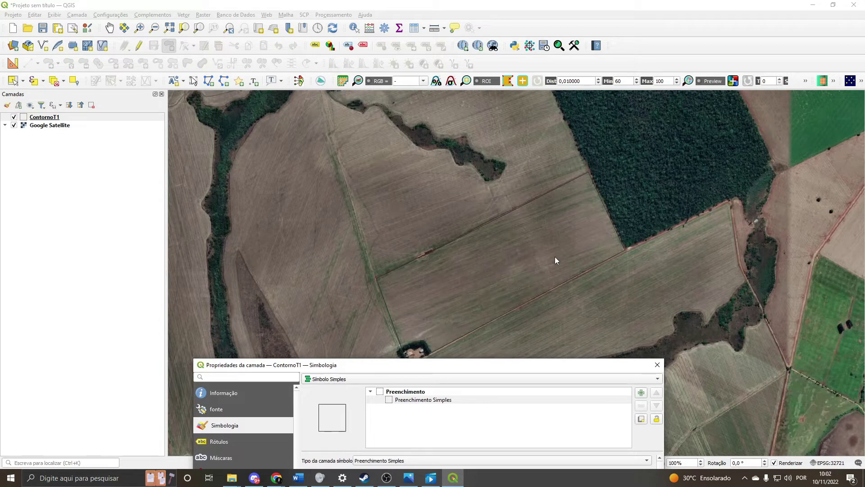
pyautogui.moveTo(509, 366)
pyautogui.mouseDown()
pyautogui.moveTo(522, 154)
pyautogui.moveTo(502, 127)
pyautogui.moveTo(494, 146)
pyautogui.mouseUp()
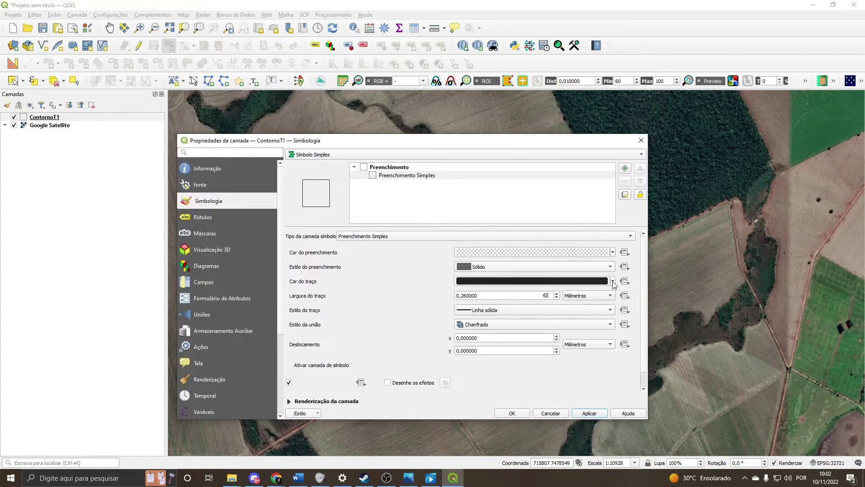
# Set the ContornoT1 polygon's stroke color to bright green and apply it
pyautogui.click(613, 282)
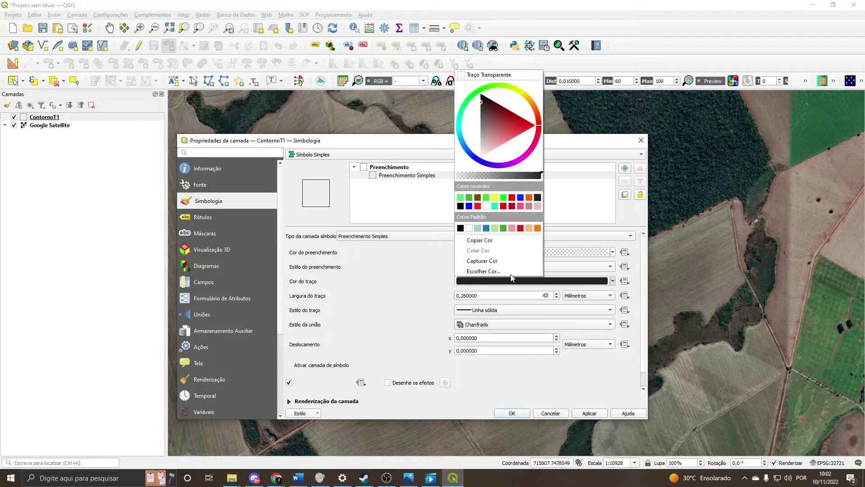
pyautogui.click(476, 91)
pyautogui.click(479, 94)
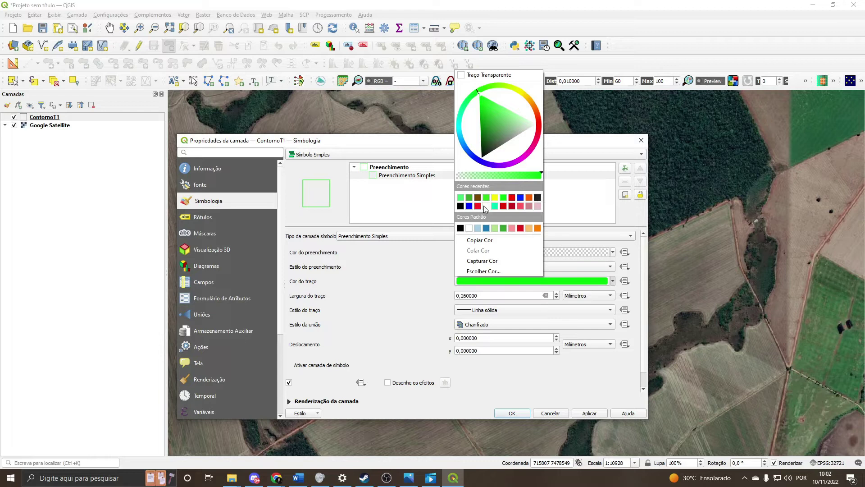
pyautogui.click(421, 292)
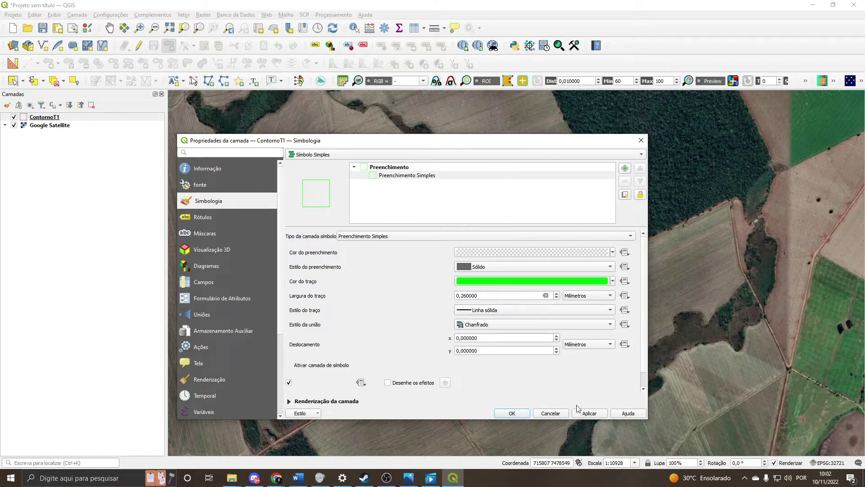
pyautogui.click(587, 414)
pyautogui.moveTo(537, 145)
pyautogui.mouseDown()
pyautogui.moveTo(512, 321)
pyautogui.moveTo(527, 366)
pyautogui.moveTo(518, 398)
pyautogui.moveTo(533, 374)
pyautogui.moveTo(527, 345)
pyautogui.moveTo(541, 318)
pyautogui.moveTo(549, 226)
pyautogui.moveTo(574, 146)
pyautogui.moveTo(561, 122)
pyautogui.mouseUp()
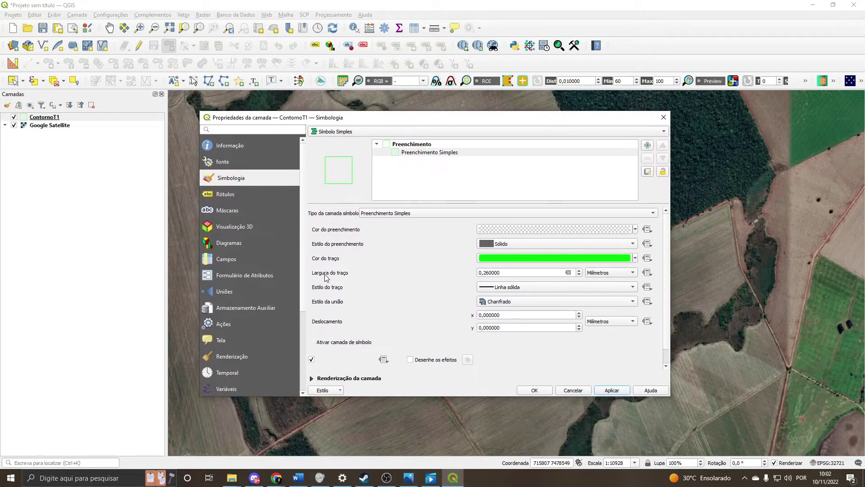
# Set the polygon's stroke width to 0.5 millimetres and accept the layer properties
pyautogui.doubleClick(487, 274)
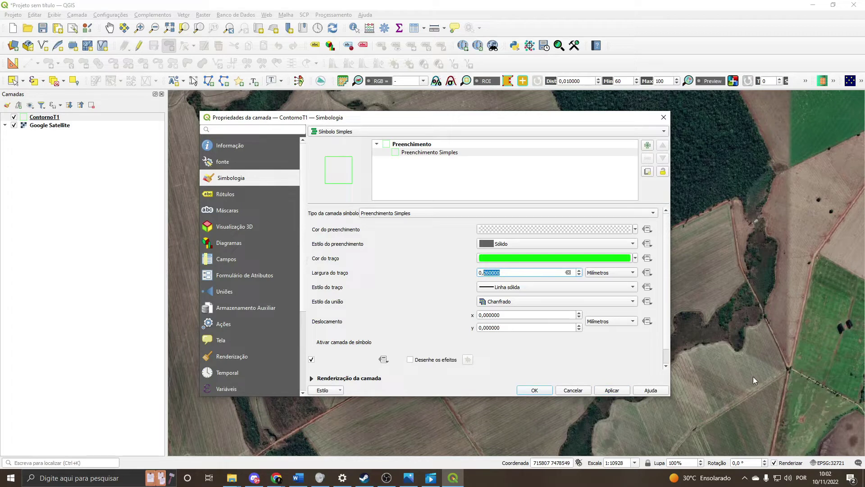
pyautogui.write('5')
pyautogui.click(617, 395)
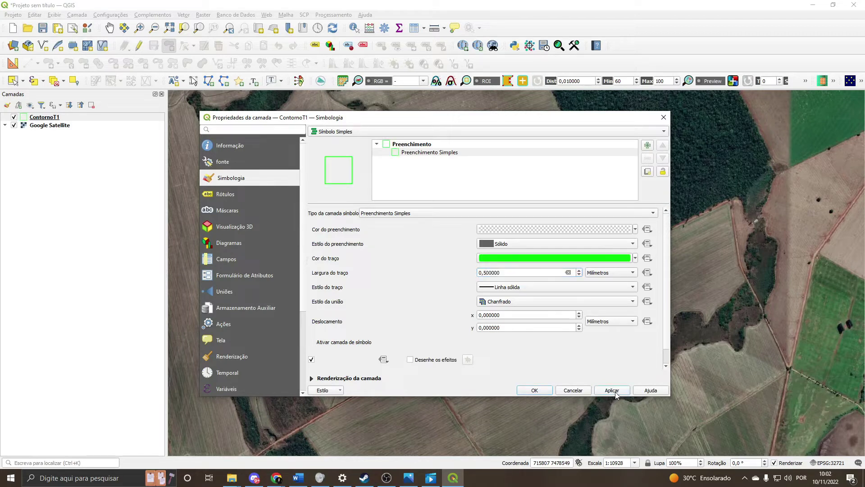
pyautogui.click(535, 390)
# Examine how the ContornoT1 outline follows the field's tracks, the road and the corner at the farmstead
pyautogui.scroll(2, 482, 294)
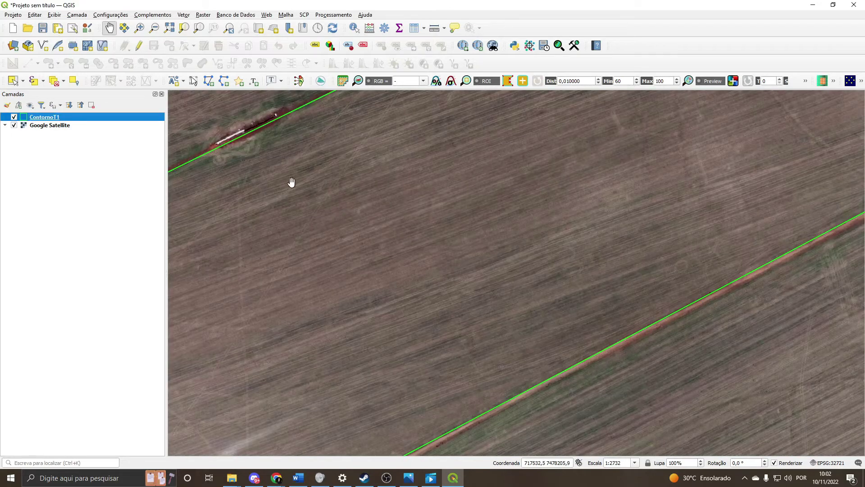
pyautogui.moveTo(290, 182); pyautogui.dragTo(462, 176)
pyautogui.moveTo(331, 374); pyautogui.dragTo(458, 385)
pyautogui.moveTo(385, 198); pyautogui.dragTo(450, 236)
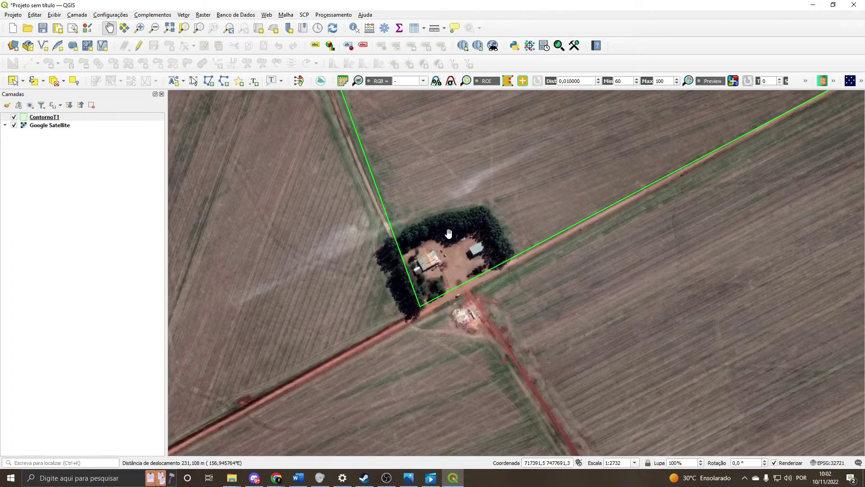
pyautogui.moveTo(619, 189); pyautogui.dragTo(481, 293)
pyautogui.scroll(-2, 482, 293)
pyautogui.moveTo(640, 106); pyautogui.dragTo(566, 193)
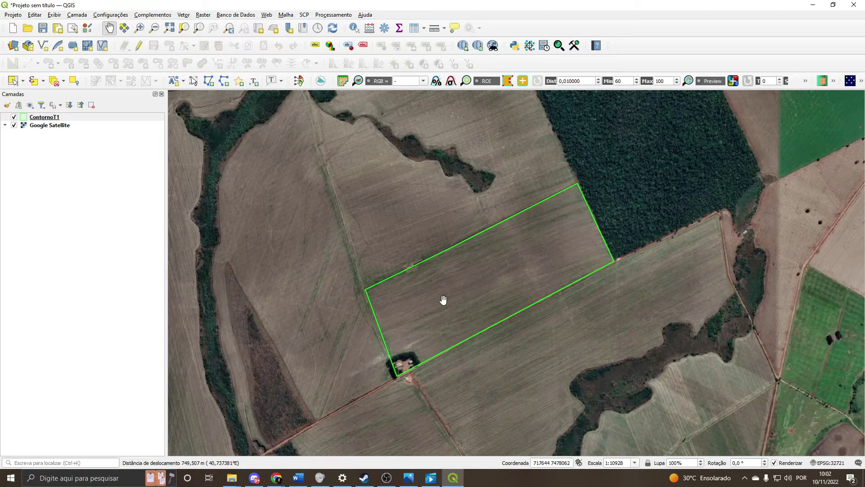
pyautogui.scroll(1, 444, 302)
pyautogui.moveTo(334, 386); pyautogui.dragTo(350, 310)
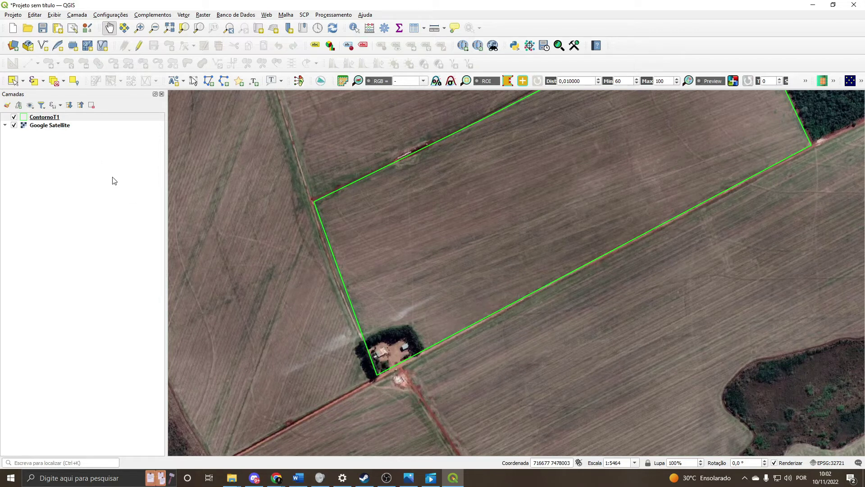
# Enable editing on ContornoT1 and reshape the farmstead corner with the Vertex tool so the outline runs around the trees and back to the road
pyautogui.click(60, 120)
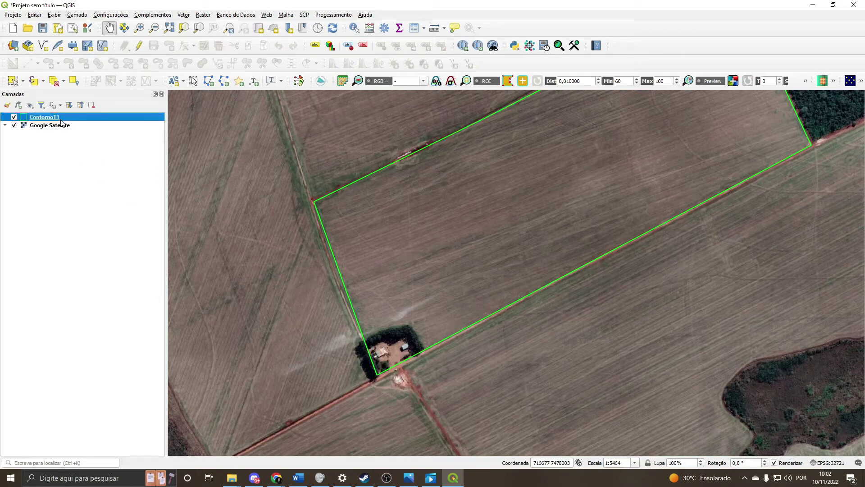
pyautogui.click(138, 46)
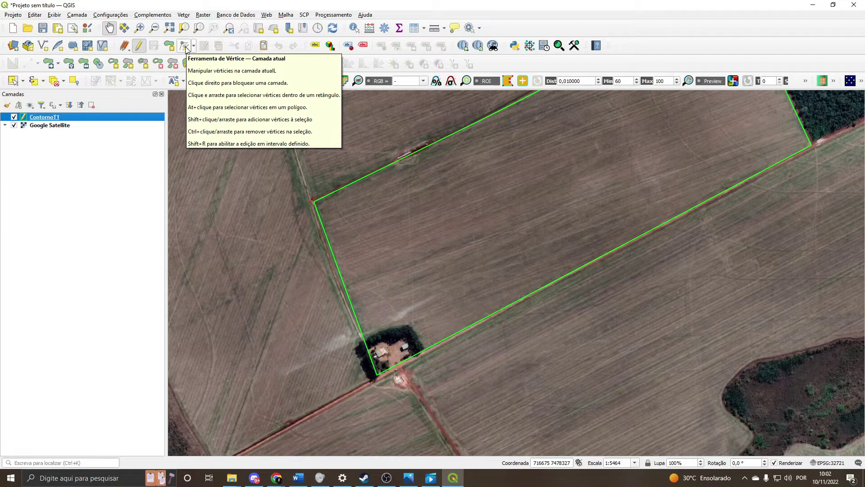
pyautogui.click(185, 47)
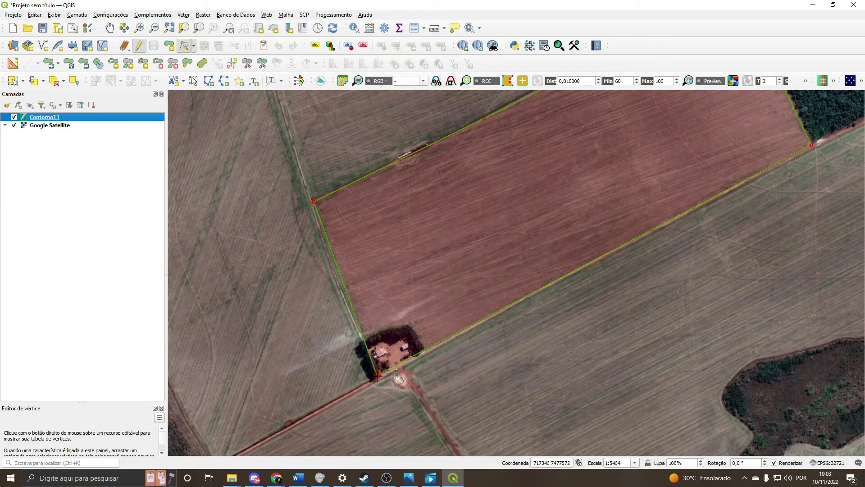
pyautogui.click(363, 338)
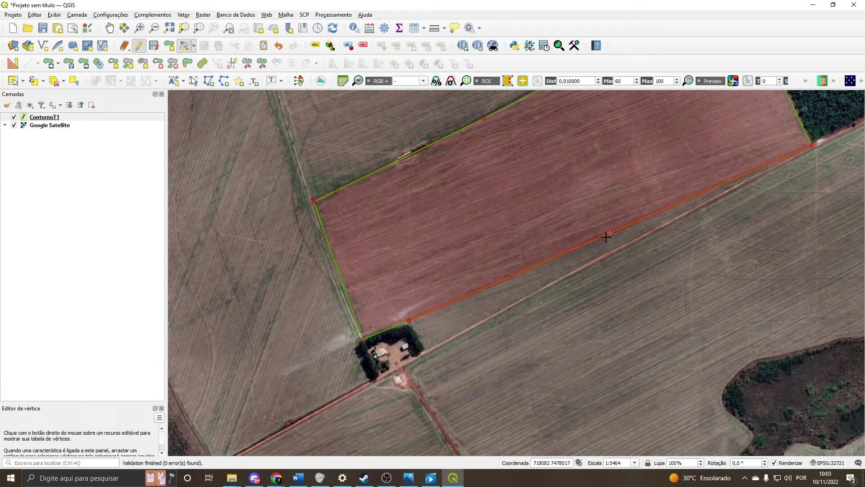
pyautogui.click(425, 349)
# Check the outline's corners by the forest, save the reshaped polygon and turn off editing for ContornoT1
pyautogui.moveTo(738, 256); pyautogui.dragTo(608, 353)
pyautogui.scroll(1, 630, 144)
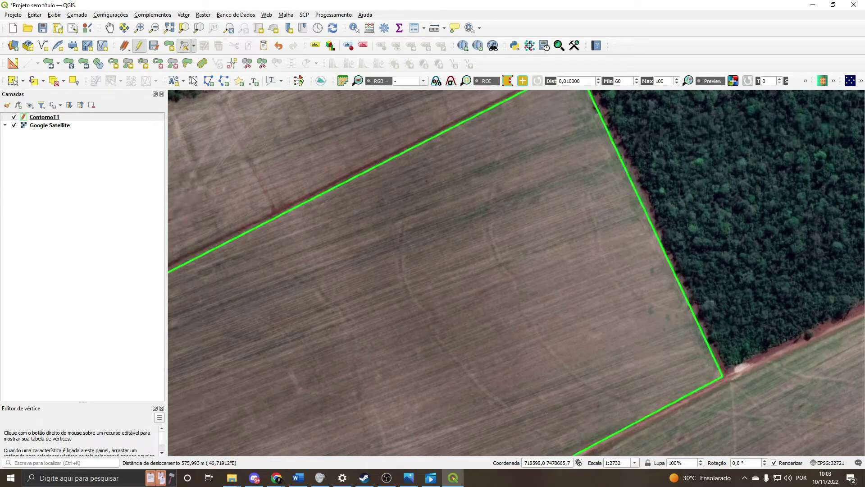
pyautogui.moveTo(630, 118); pyautogui.dragTo(662, 225)
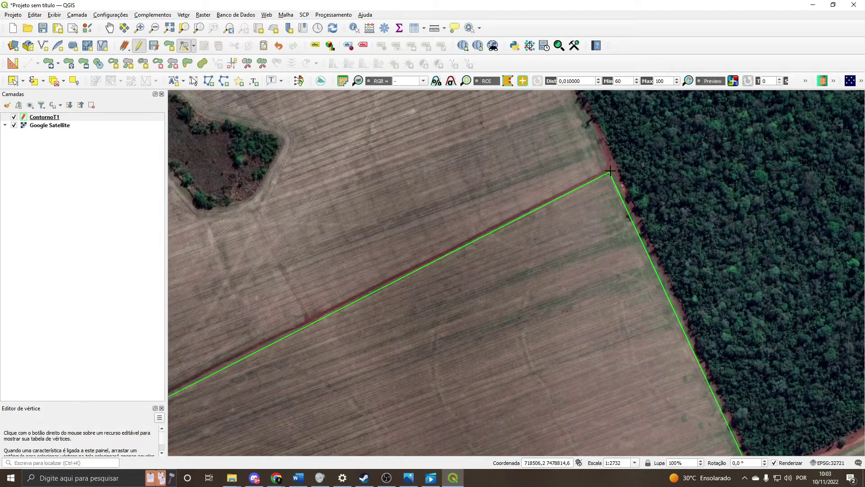
pyautogui.moveTo(605, 269); pyautogui.dragTo(595, 219)
pyautogui.scroll(-1, 596, 219)
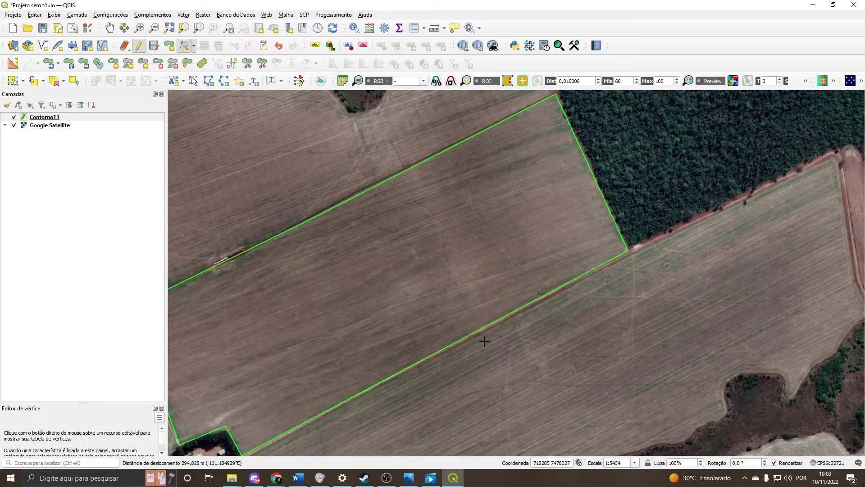
pyautogui.moveTo(479, 344); pyautogui.dragTo(575, 266)
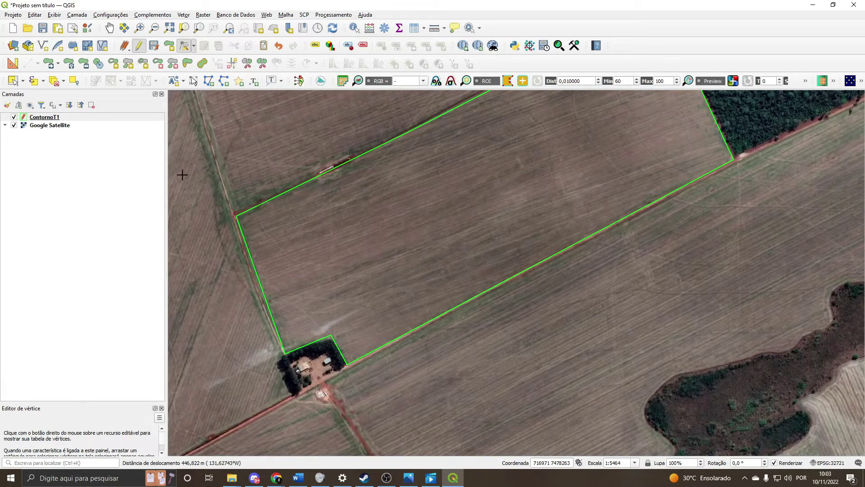
pyautogui.click(155, 46)
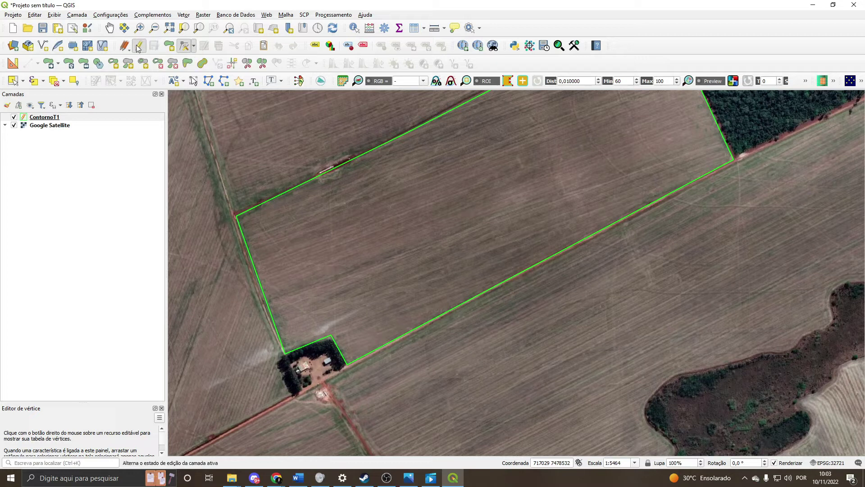
pyautogui.click(137, 47)
# Review the reshaped field outline against the satellite imagery, from the farmstead to the forest edge
pyautogui.moveTo(408, 176); pyautogui.dragTo(376, 203)
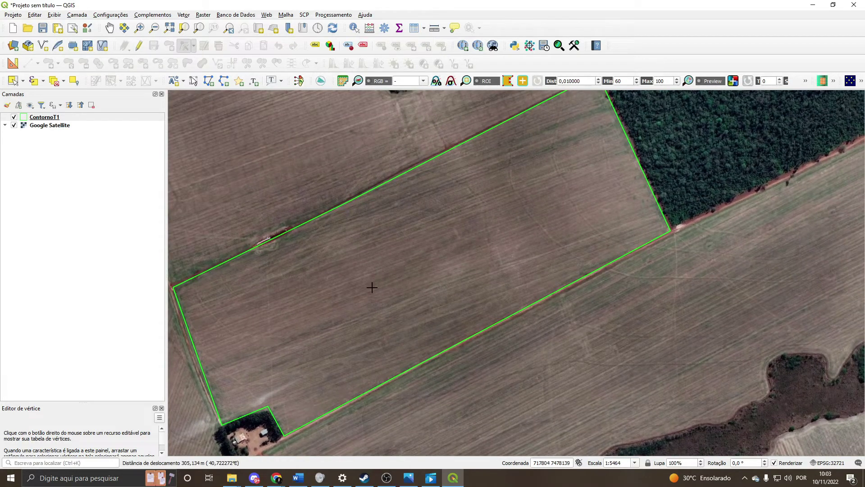
pyautogui.moveTo(353, 298); pyautogui.dragTo(473, 214)
pyautogui.moveTo(376, 313); pyautogui.dragTo(361, 263)
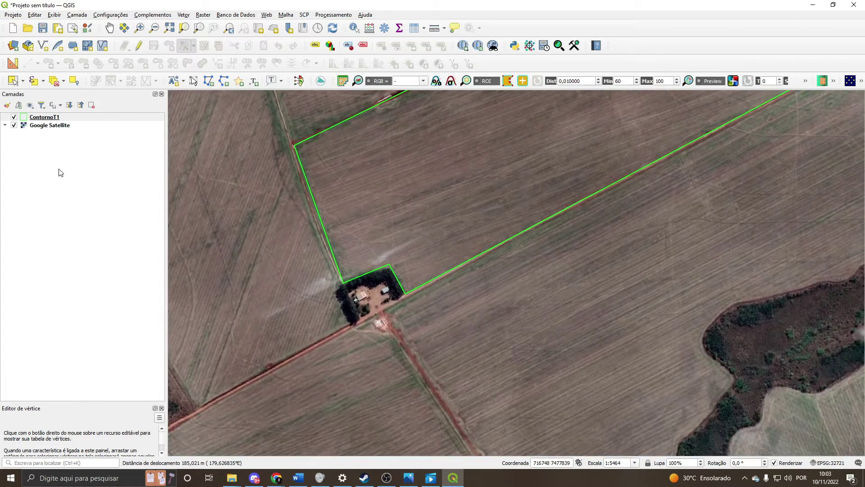
pyautogui.moveTo(548, 258); pyautogui.dragTo(506, 323)
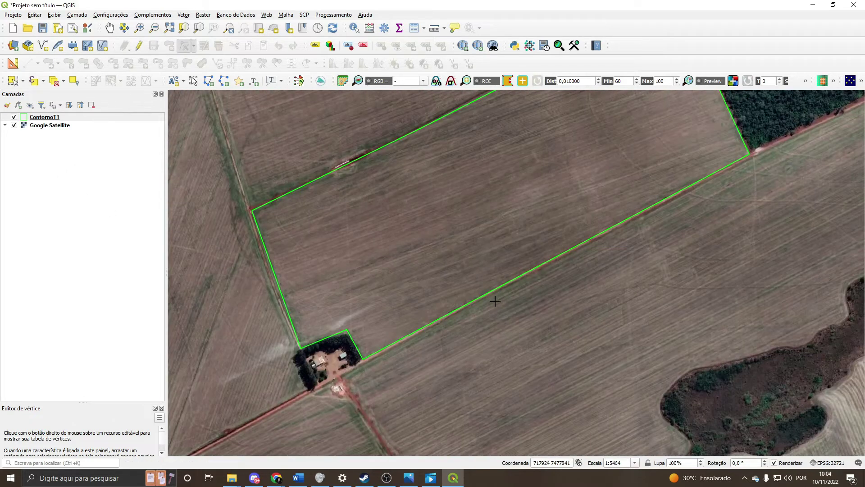
pyautogui.scroll(-1, 489, 249)
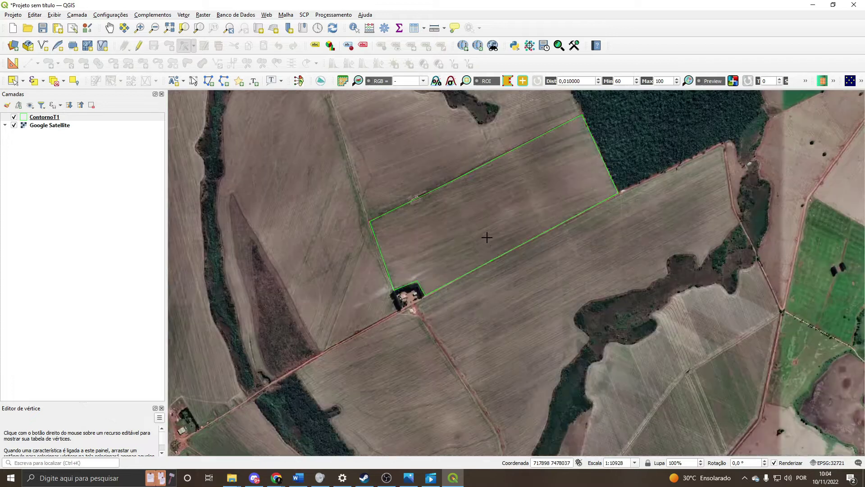
pyautogui.scroll(1, 496, 221)
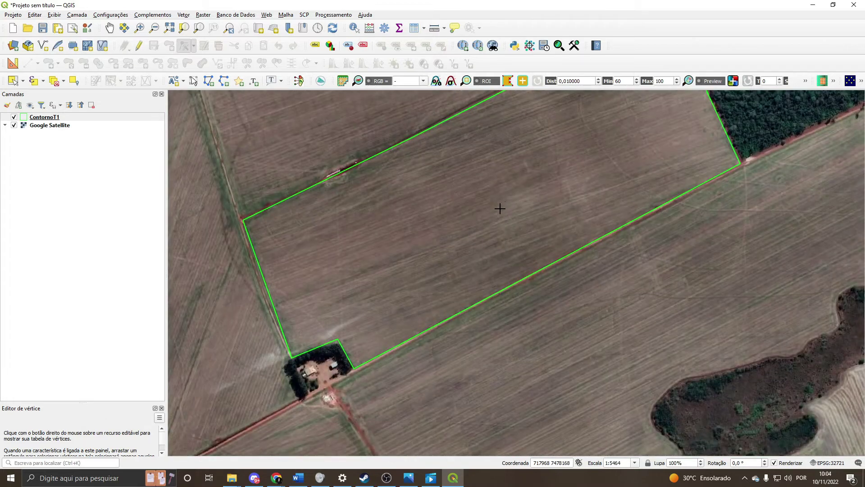
pyautogui.moveTo(502, 202); pyautogui.dragTo(491, 253)
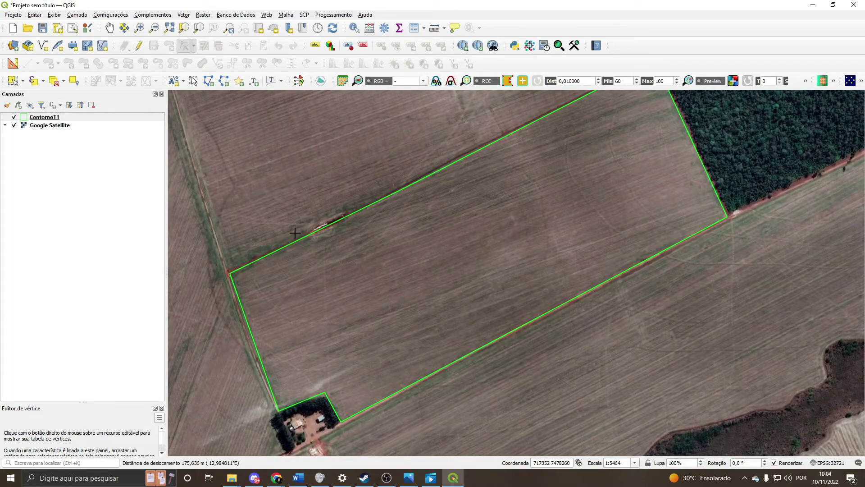
pyautogui.scroll(-1, 341, 243)
pyautogui.moveTo(343, 247); pyautogui.dragTo(339, 266)
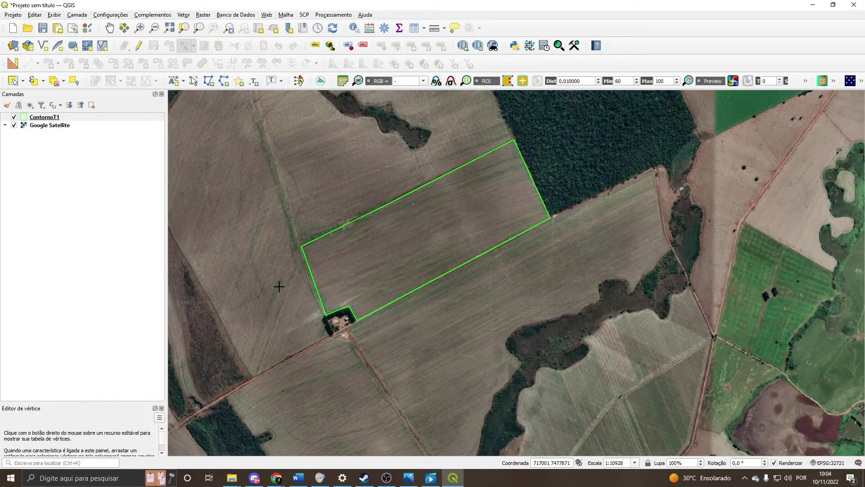
# Open ContornoT1's attribute table for editing and define a new decimal number field Area(ha) with length 10 and precision 2
pyautogui.click(54, 118)
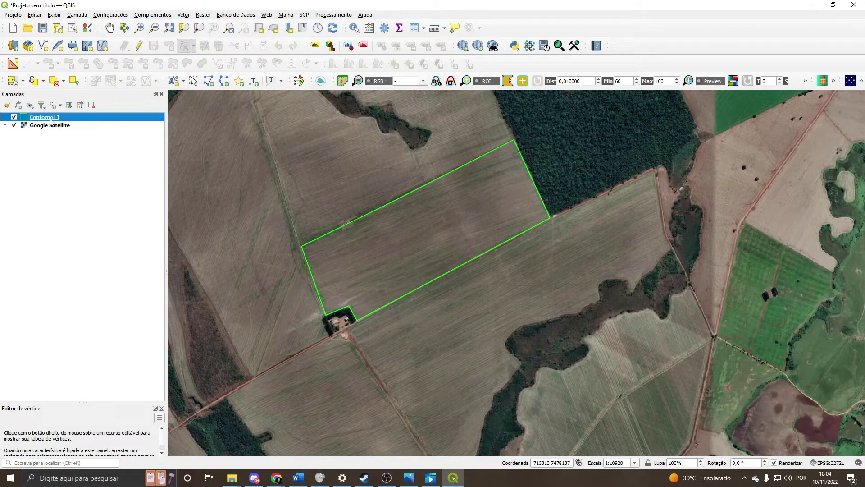
pyautogui.click(414, 29)
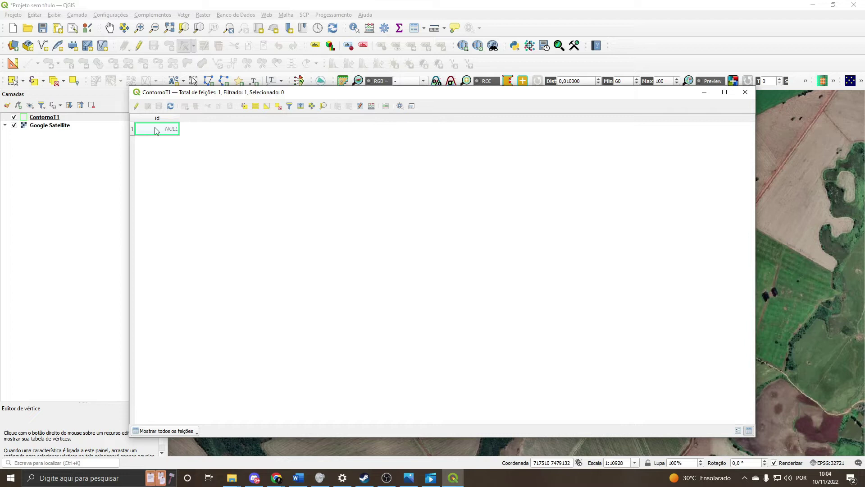
pyautogui.click(136, 107)
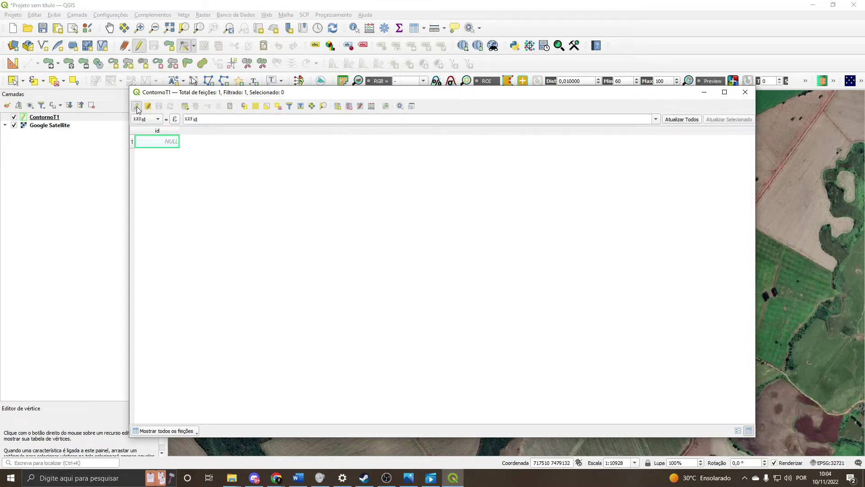
pyautogui.click(372, 106)
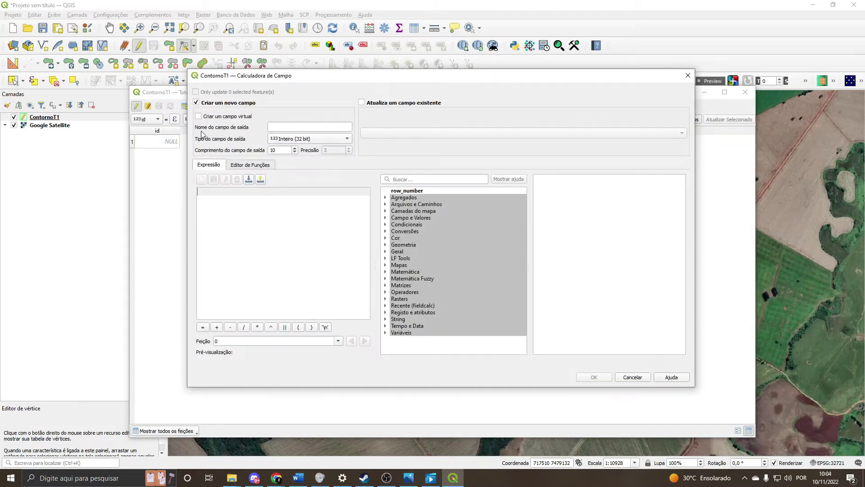
pyautogui.click(283, 127)
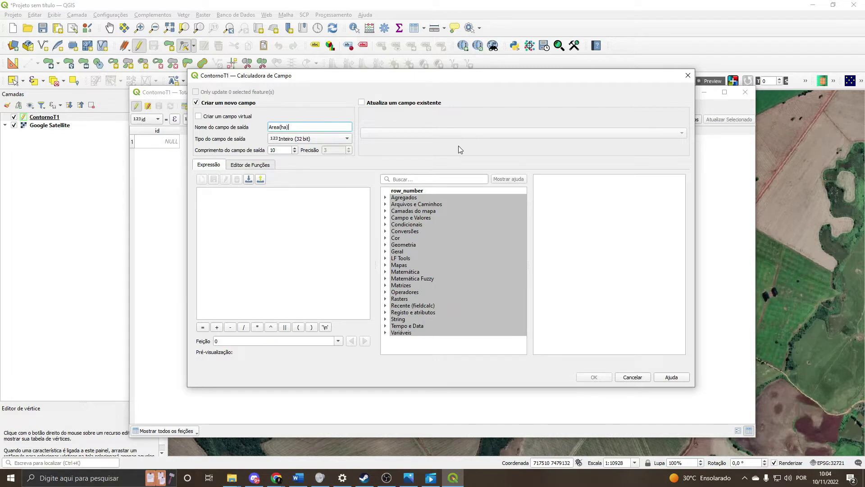
pyautogui.click(331, 139)
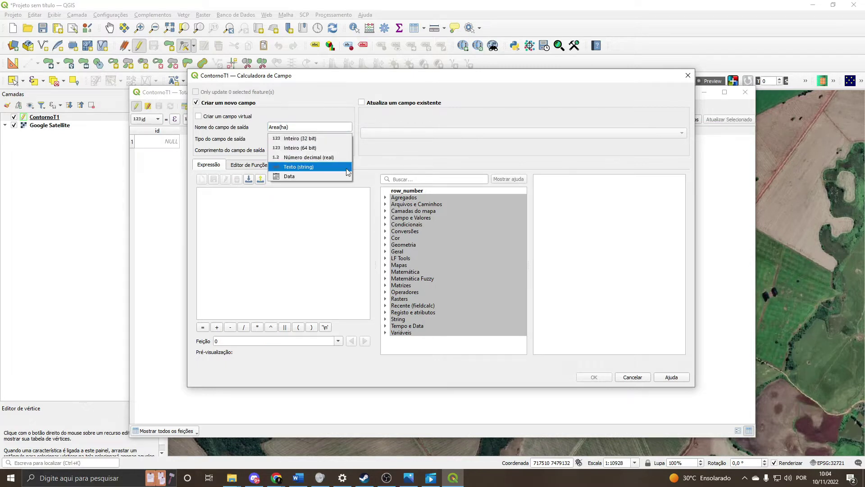
pyautogui.click(328, 157)
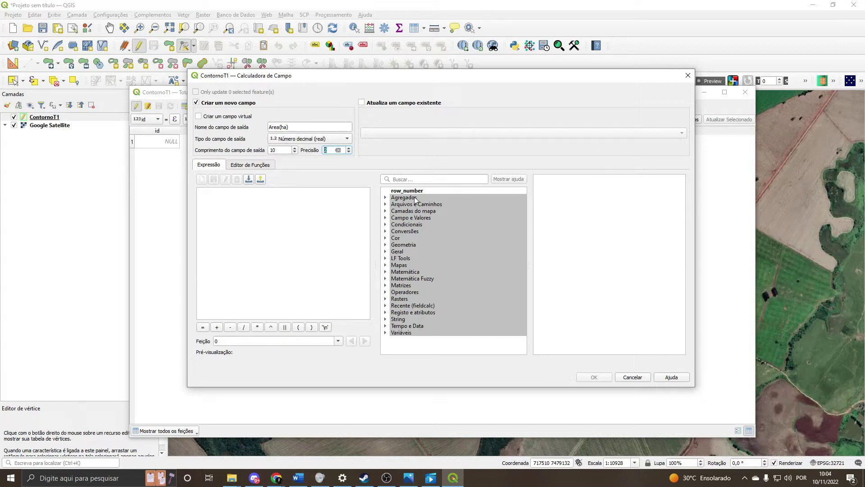
# Calculate the Area(ha) field in hectares with the geometry function expression $area /10000
pyautogui.click(395, 179)
pyautogui.write('area')
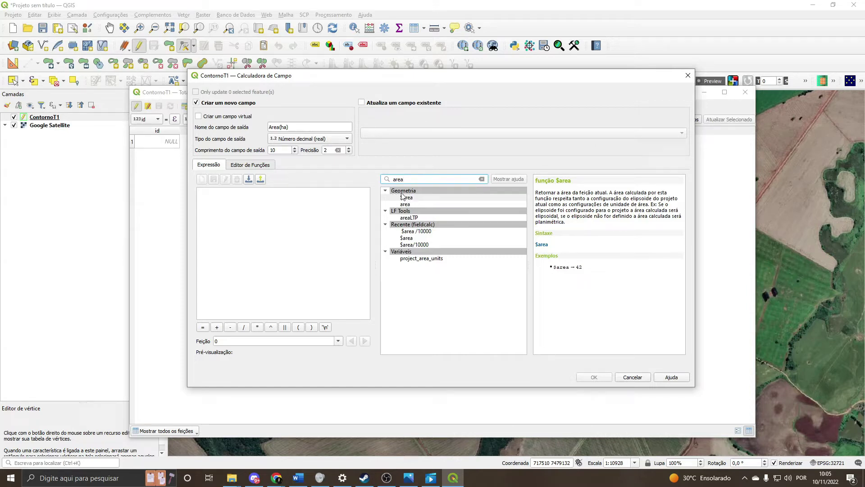
pyautogui.click(482, 179)
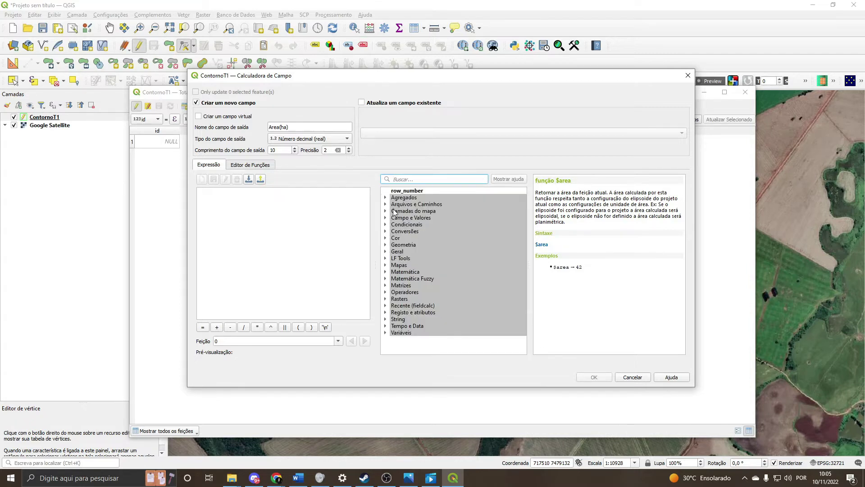
pyautogui.click(386, 246)
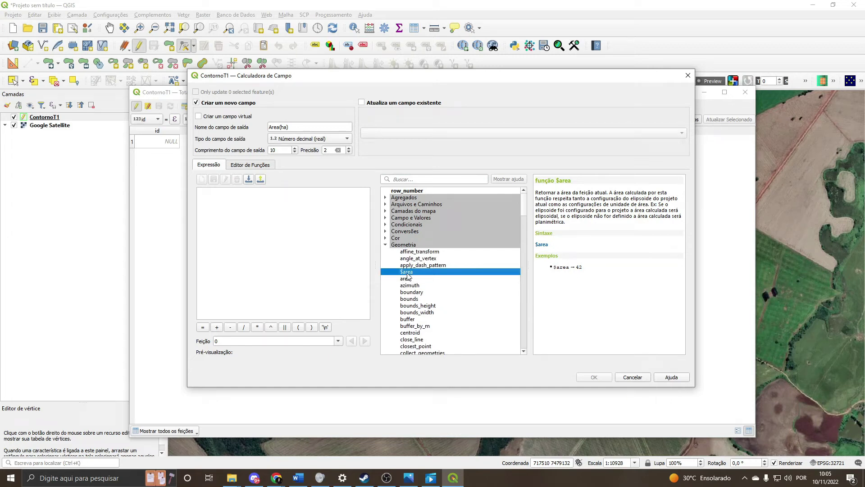
pyautogui.doubleClick(406, 272)
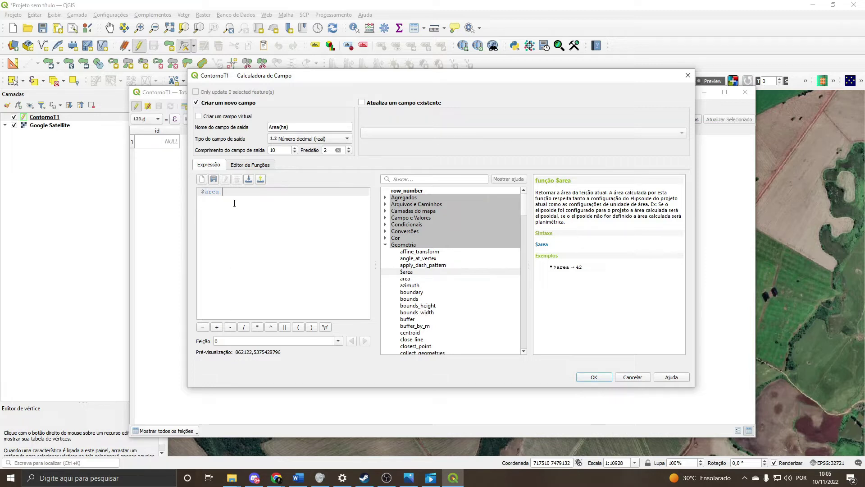
pyautogui.write('/10000')
pyautogui.click(600, 380)
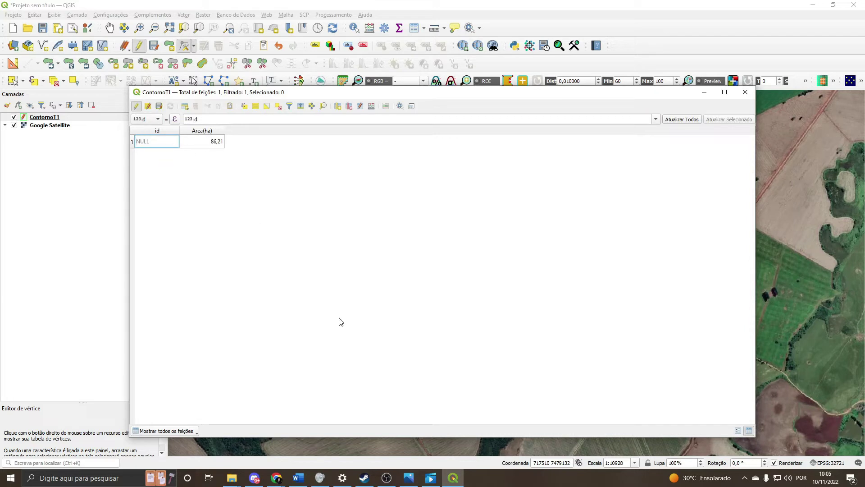
# Define another new decimal number field in ContornoT1 named Perimetro, with length 10 and precision 2
pyautogui.click(371, 106)
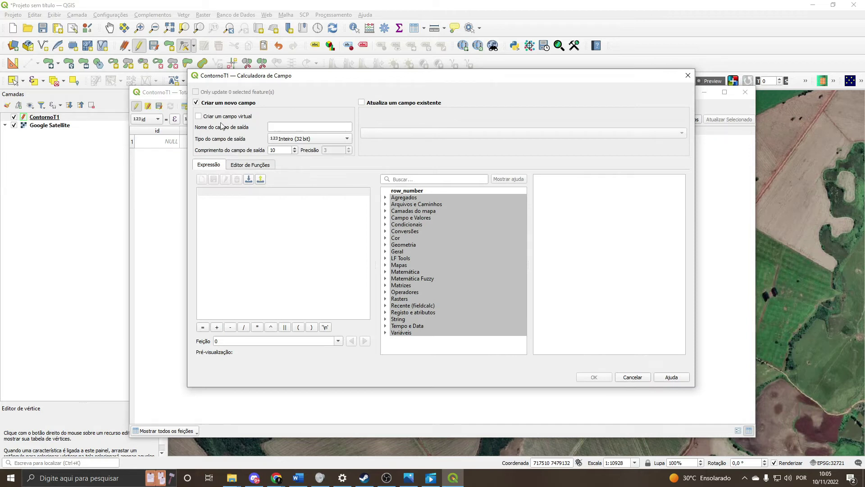
pyautogui.click(288, 127)
pyautogui.write('Perimetro')
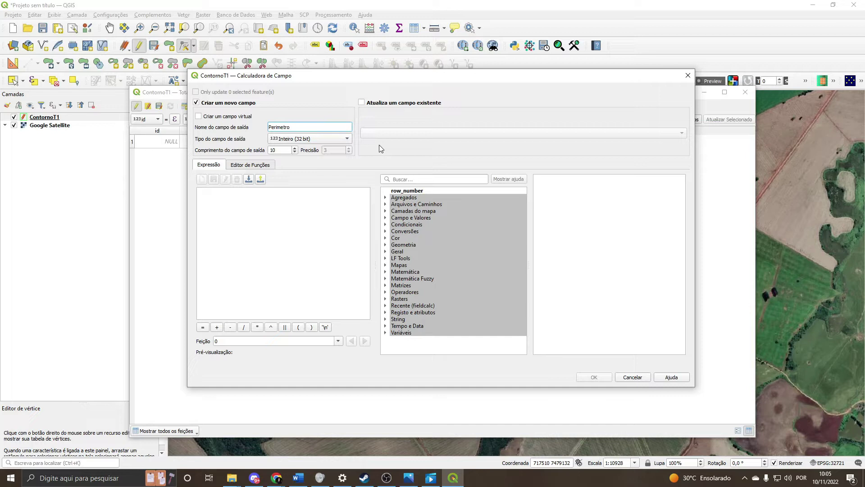
pyautogui.click(295, 139)
pyautogui.click(307, 157)
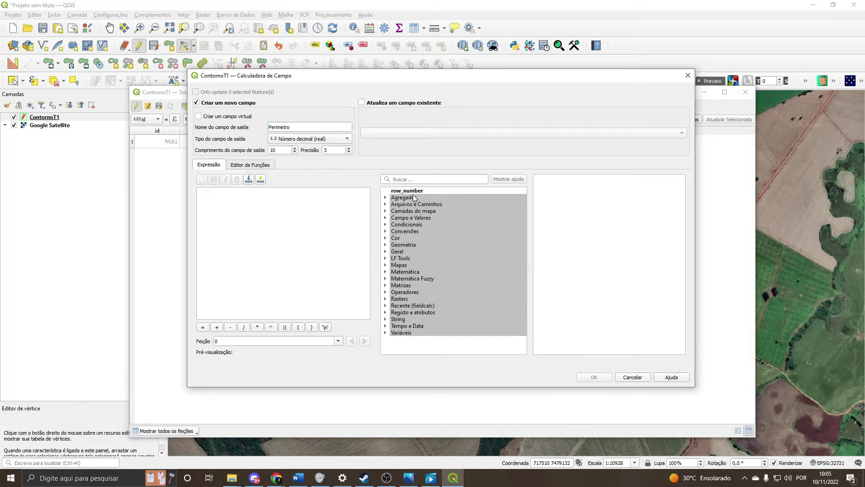
pyautogui.click(349, 152)
# Calculate the Perimetro field with the $perimeter geometry function
pyautogui.click(418, 180)
pyautogui.write('perim')
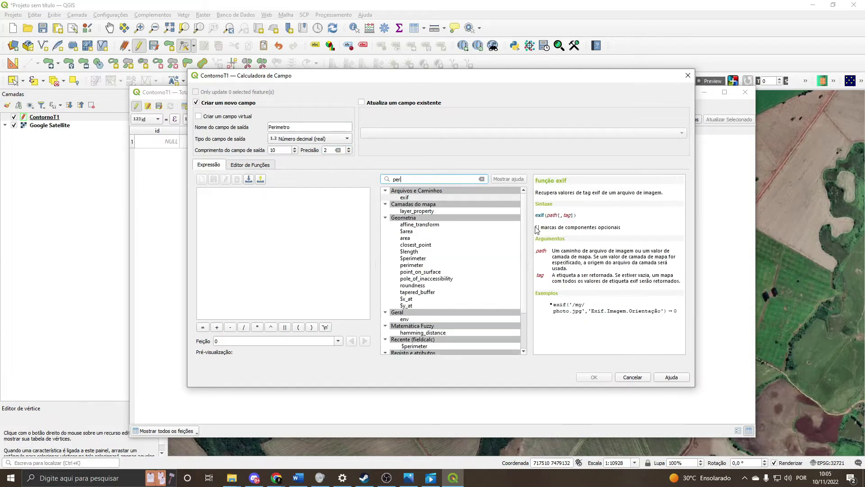
pyautogui.doubleClick(440, 198)
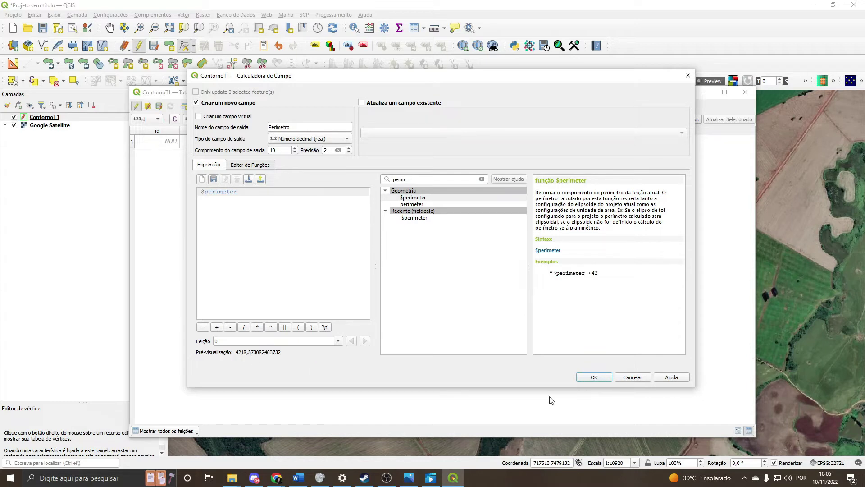
pyautogui.click(598, 377)
pyautogui.doubleClick(199, 143)
pyautogui.press('Return')
pyautogui.click(251, 131)
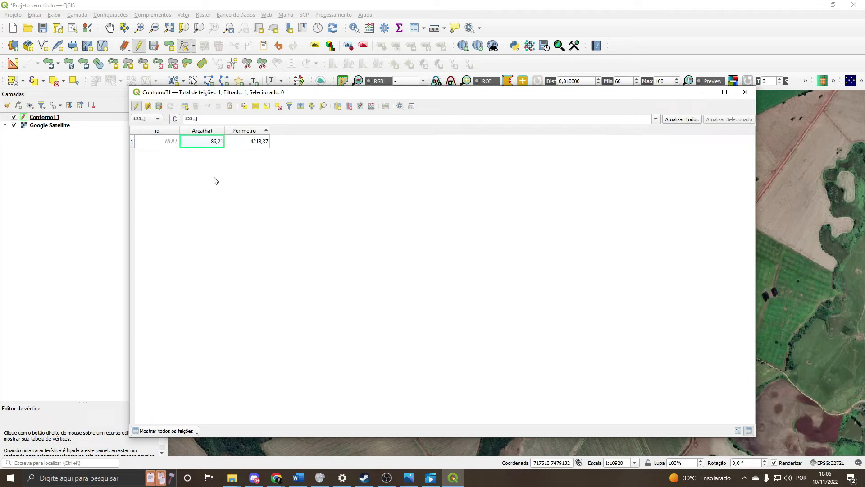
# Save the new ContornoT1 fields, turn off editing and close the attribute table
pyautogui.click(161, 109)
pyautogui.click(137, 106)
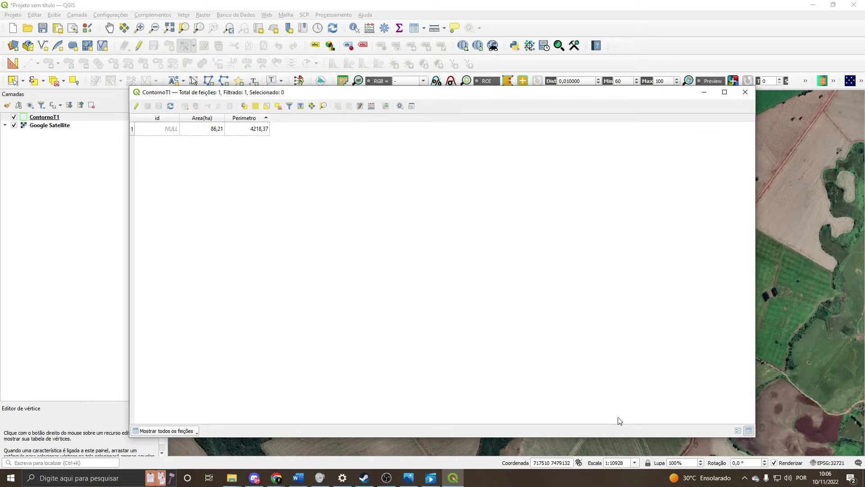
pyautogui.click(743, 92)
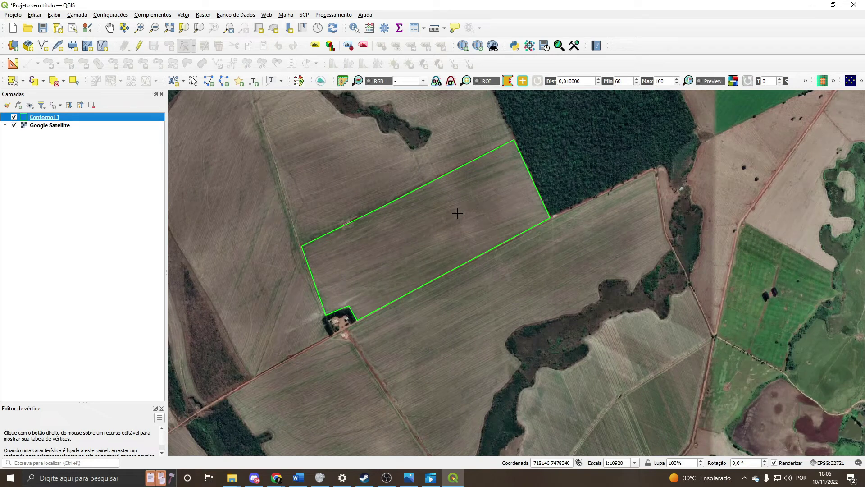
pyautogui.click(189, 90)
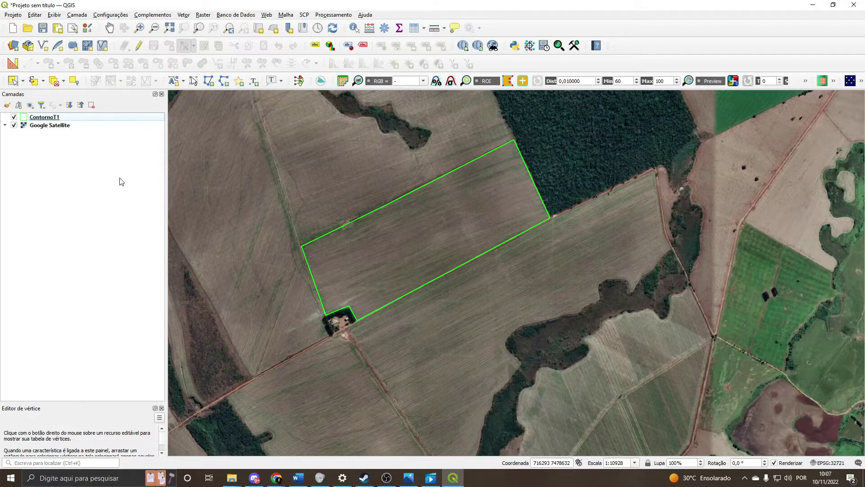
# Start the vector research tool Pontos regulares and calculate its input extent from the ContornoT1 layer
pyautogui.click(189, 16)
pyautogui.moveTo(198, 56)
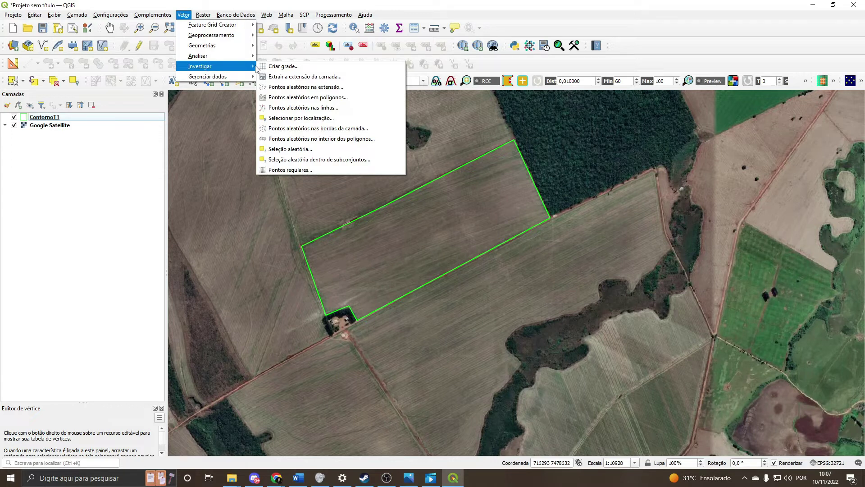
pyautogui.click(289, 170)
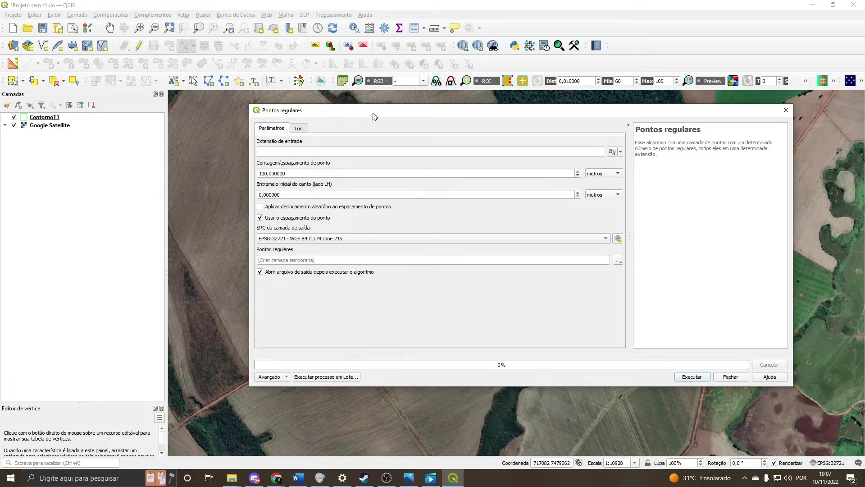
pyautogui.moveTo(373, 112); pyautogui.dragTo(356, 112)
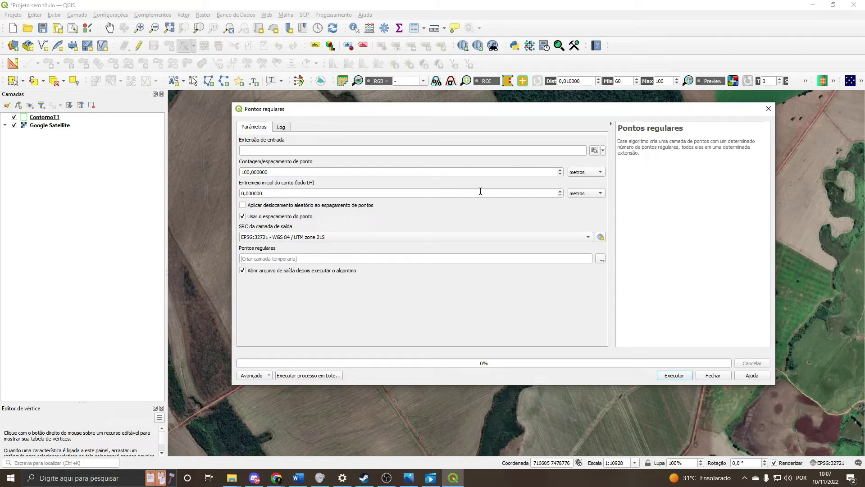
pyautogui.click(604, 151)
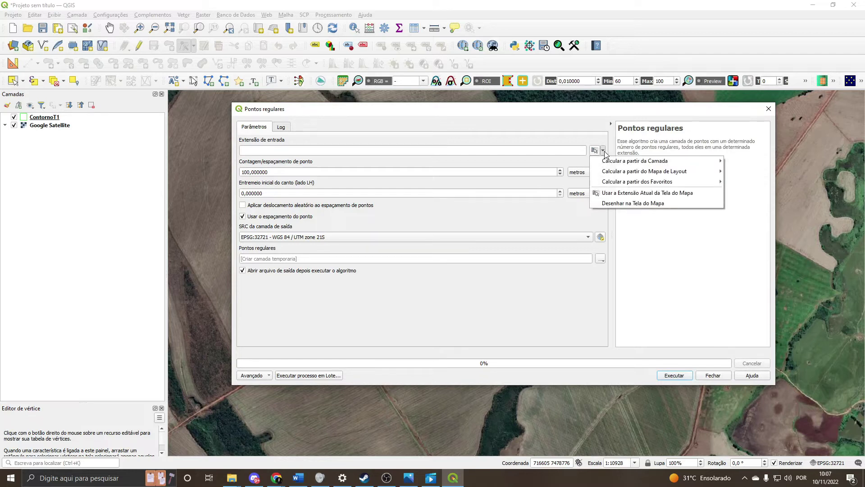
pyautogui.moveTo(609, 161)
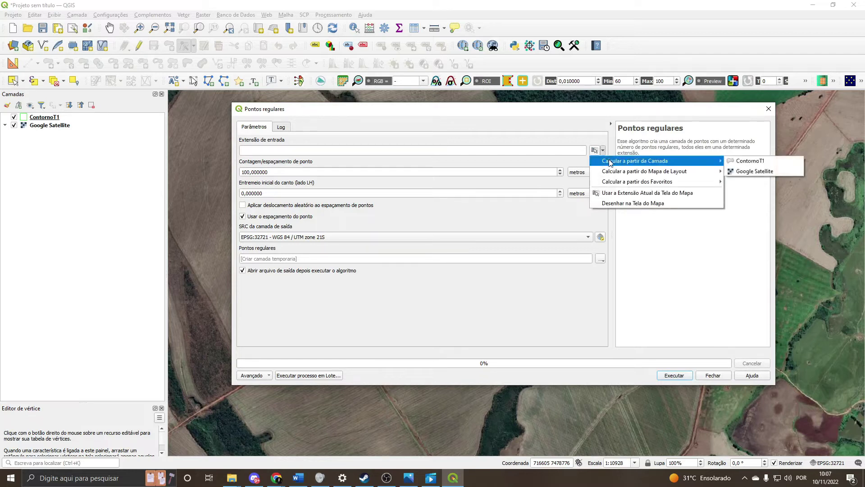
pyautogui.click(750, 162)
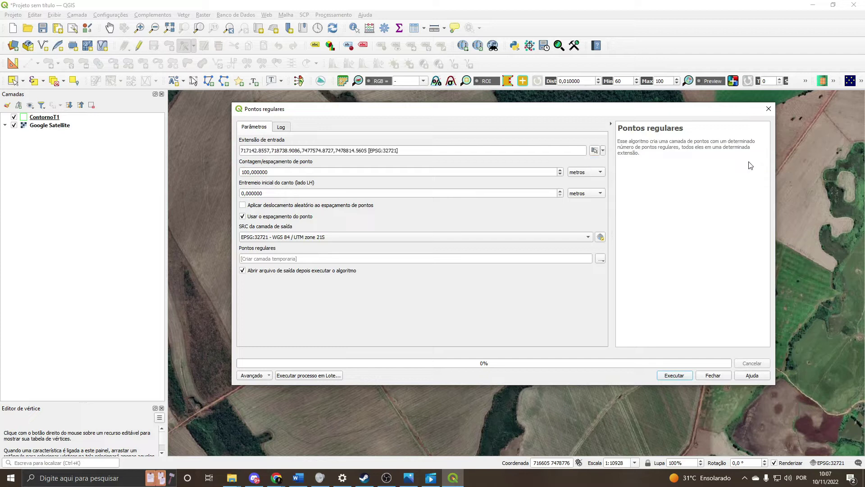
# Generate a temporary layer of regular points spaced 141,42 metres apart in the project CRS, EPSG:32721 - WGS 84 / UTM zone 21S
pyautogui.doubleClick(273, 172)
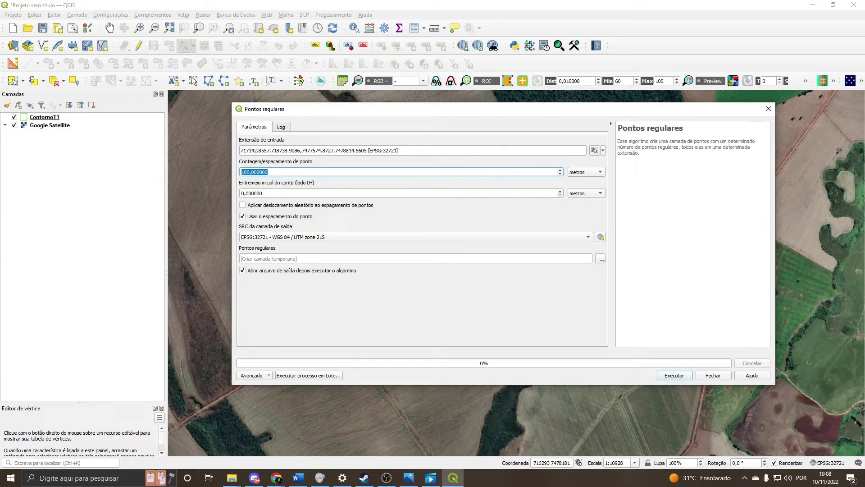
pyautogui.write('141,42')
pyautogui.click(324, 288)
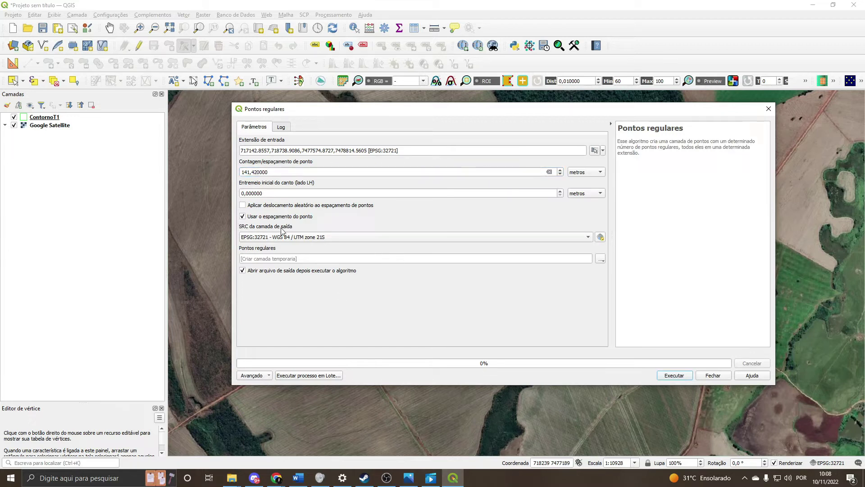
pyautogui.click(399, 239)
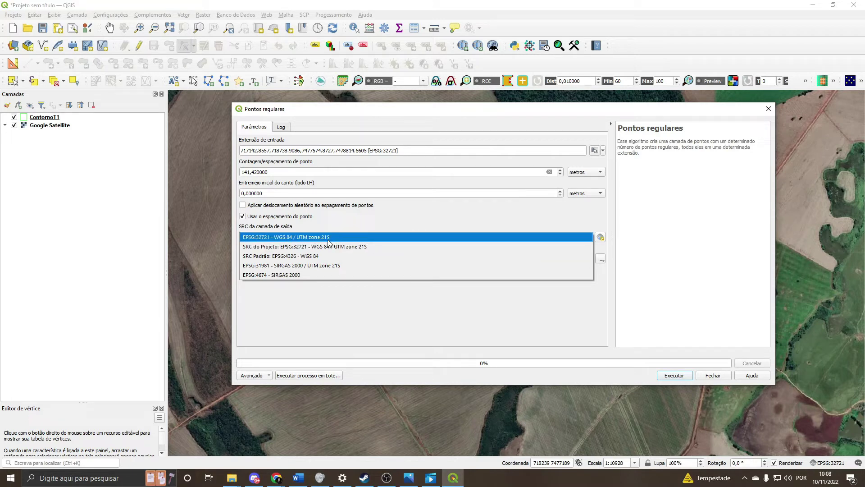
pyautogui.click(329, 246)
pyautogui.click(329, 240)
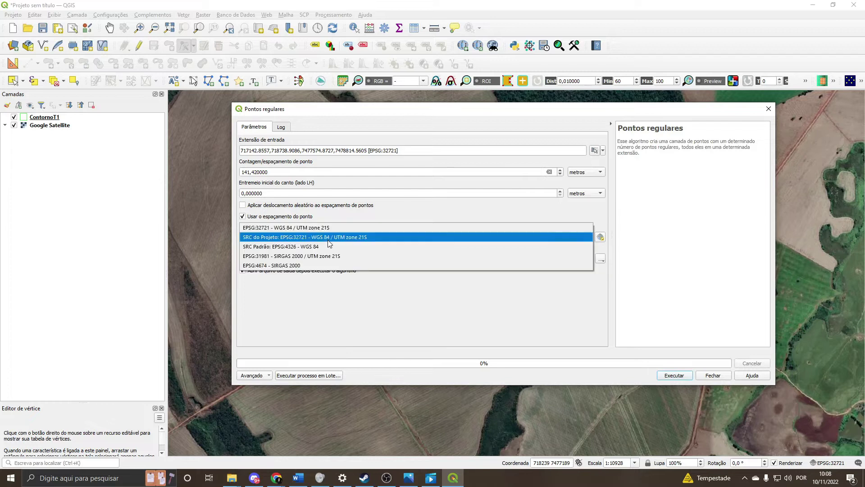
pyautogui.click(329, 241)
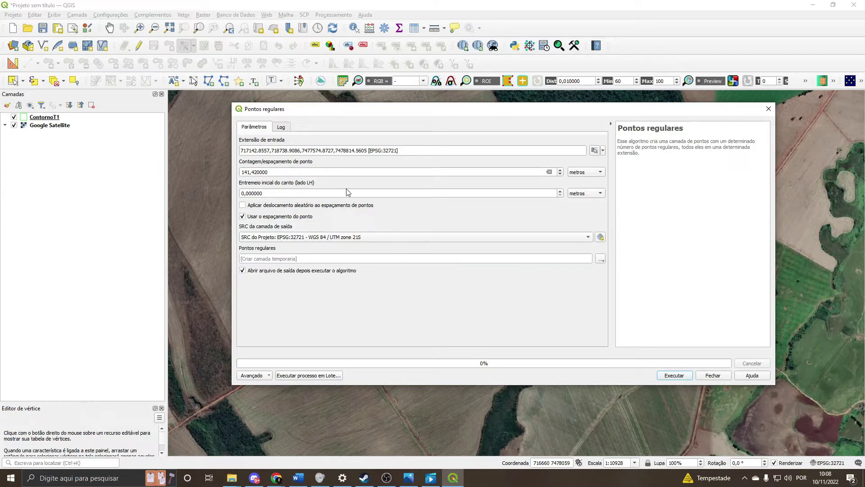
pyautogui.click(679, 376)
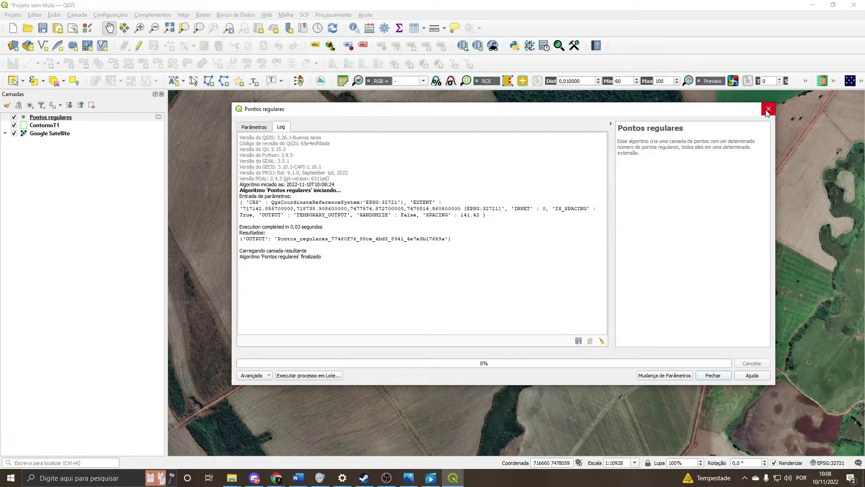
pyautogui.click(710, 376)
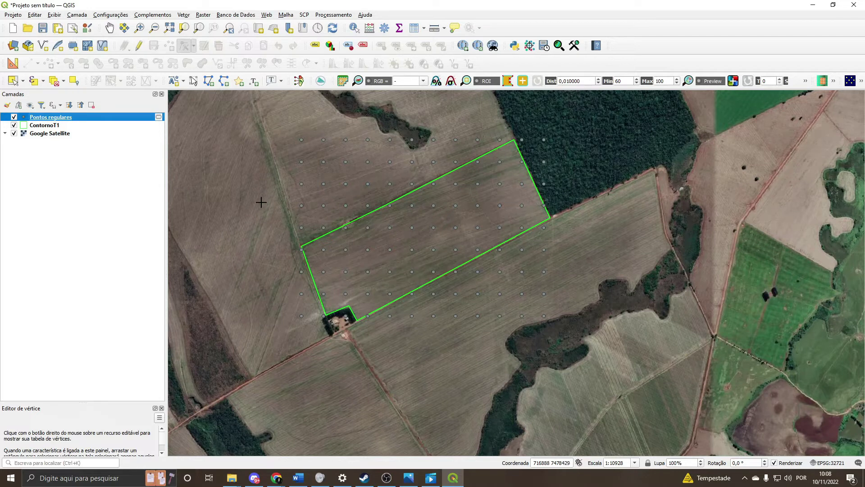
# Turn on editing for the Pontos regulares layer and delete the grid points lying outside the field to the north and northwest
pyautogui.click(142, 47)
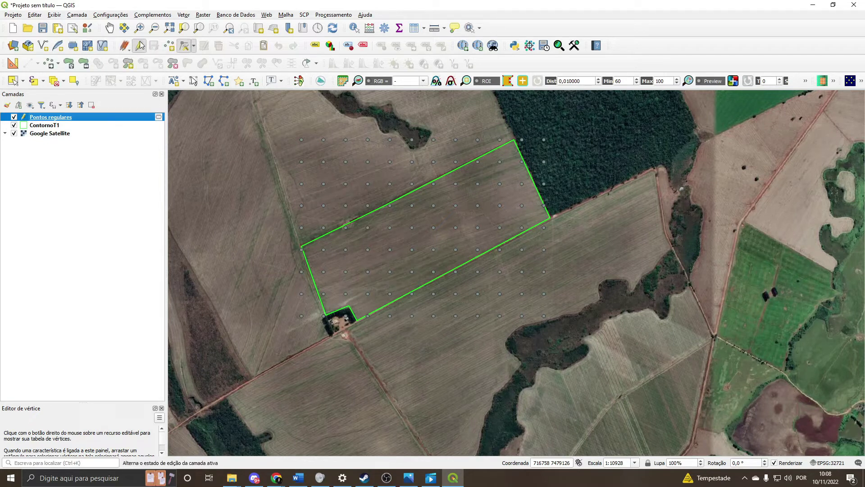
pyautogui.moveTo(381, 151); pyautogui.dragTo(389, 199)
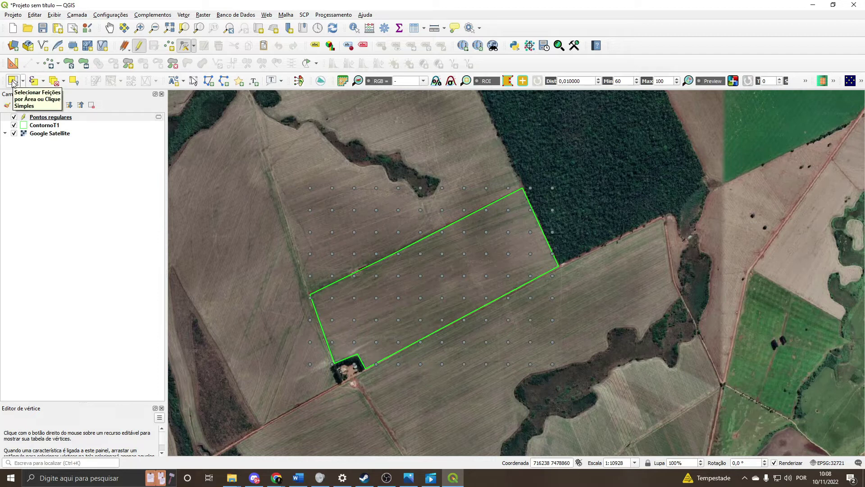
pyautogui.click(12, 81)
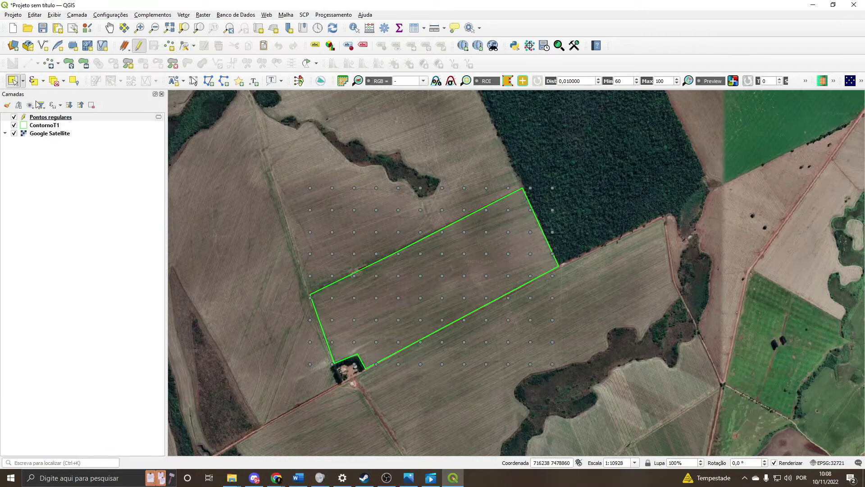
pyautogui.moveTo(469, 159); pyautogui.dragTo(282, 214)
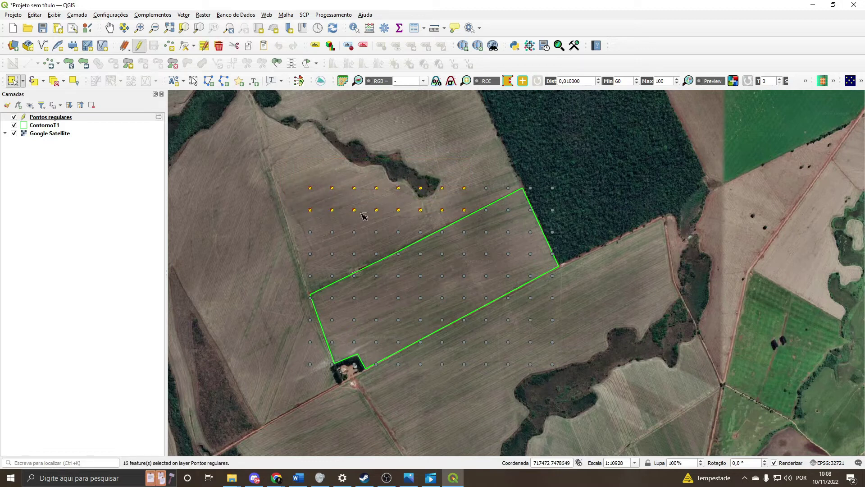
pyautogui.press('Delete')
pyautogui.moveTo(406, 209); pyautogui.dragTo(273, 238)
pyautogui.moveTo(374, 228); pyautogui.dragTo(301, 287)
pyautogui.press('Delete')
pyautogui.press('Delete')
# Delete the grid points outside the field beside its southwest edge and along the south and southeast
pyautogui.moveTo(317, 382); pyautogui.dragTo(293, 313)
pyautogui.press('Delete')
pyautogui.moveTo(586, 308); pyautogui.dragTo(506, 449)
pyautogui.press('Delete')
pyautogui.moveTo(542, 354); pyautogui.dragTo(453, 402)
pyautogui.press('Delete')
pyautogui.moveTo(452, 347); pyautogui.dragTo(409, 390)
pyautogui.press('Delete')
# Delete the stray grid points outside the field's east corner, over the forest and near the northern corner
pyautogui.moveTo(558, 292); pyautogui.dragTo(545, 324)
pyautogui.press('Delete')
pyautogui.moveTo(562, 174); pyautogui.dragTo(555, 229)
pyautogui.press('Delete')
pyautogui.moveTo(497, 168); pyautogui.dragTo(475, 203)
pyautogui.press('Delete')
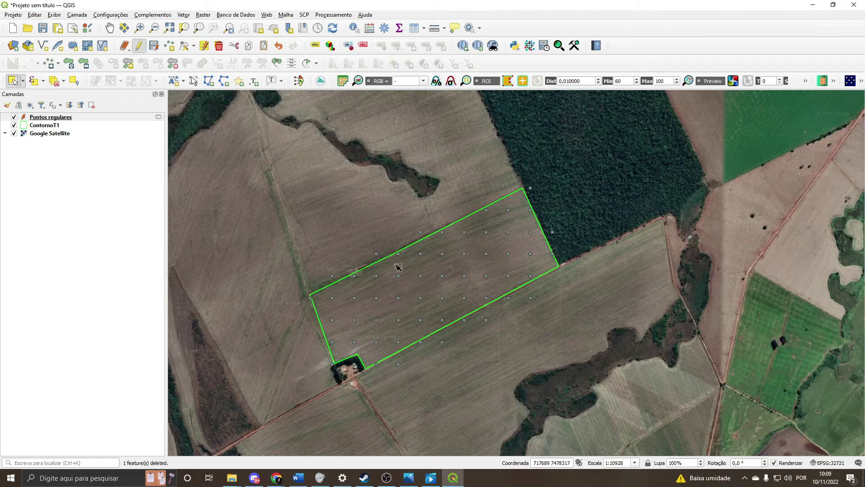
# With the vertex tool, move the points at the west corner and beside the farmhouse to just inside the contour
pyautogui.scroll(1, 317, 306)
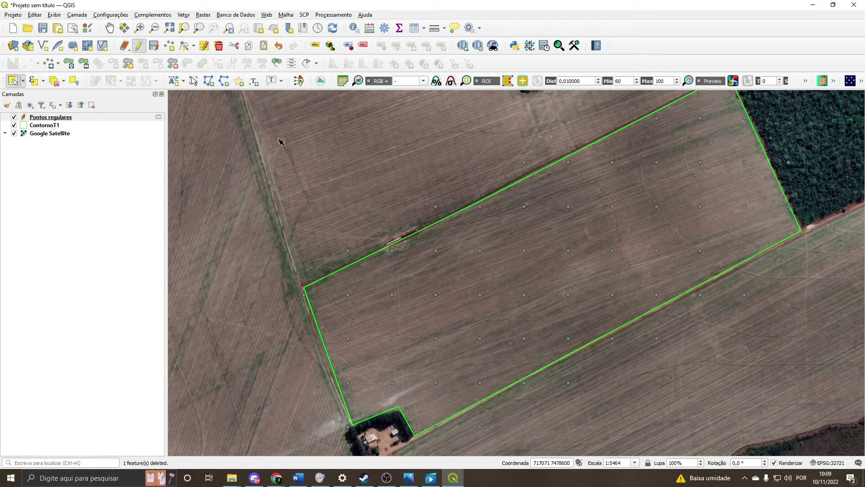
pyautogui.click(186, 47)
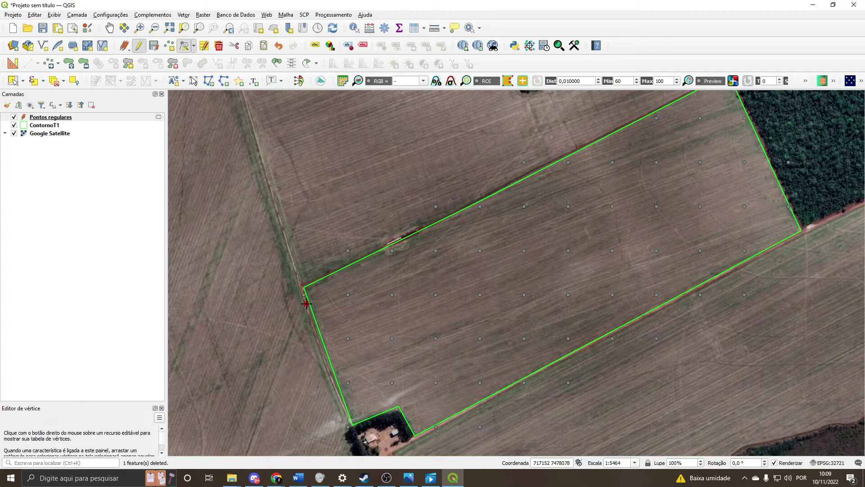
pyautogui.moveTo(317, 294); pyautogui.dragTo(323, 216)
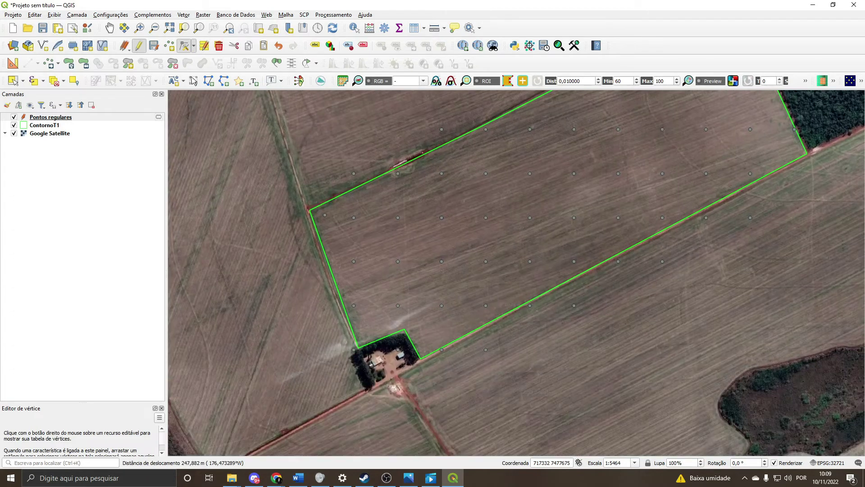
pyautogui.moveTo(354, 349); pyautogui.dragTo(369, 329)
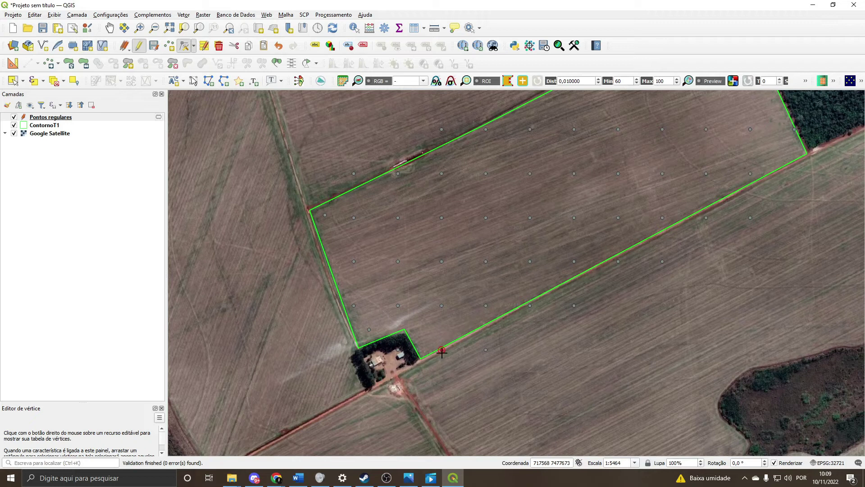
# Move five points on or beyond the field's southeast boundary inward so they sit inside the contour
pyautogui.click(434, 334)
pyautogui.click(486, 350)
pyautogui.click(468, 319)
pyautogui.click(530, 306)
pyautogui.click(514, 284)
pyautogui.click(573, 306)
pyautogui.click(558, 270)
pyautogui.click(618, 262)
pyautogui.click(608, 241)
# Reposition the points near the east corner, the northeast corner and the northwest boundary inside the contour
pyautogui.press('Up')
pyautogui.press('Right')
pyautogui.click(731, 212)
pyautogui.click(724, 228)
pyautogui.click(685, 124)
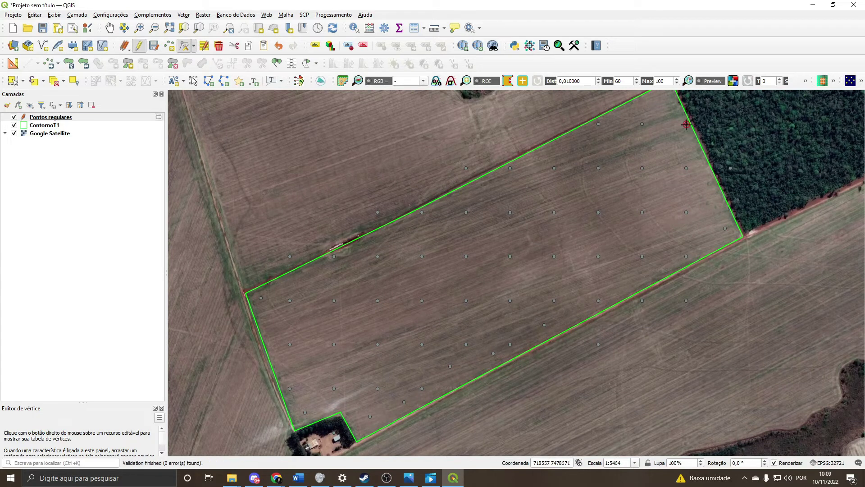
pyautogui.press('space')
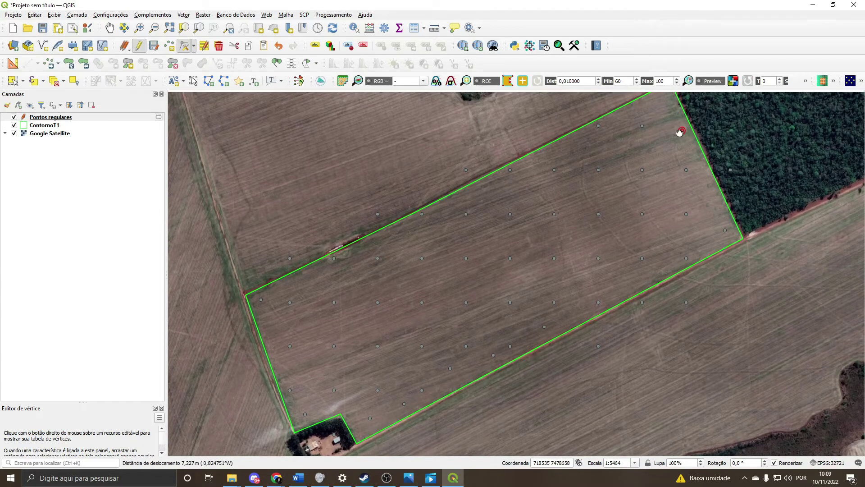
pyautogui.moveTo(684, 170)
pyautogui.click(664, 139)
pyautogui.click(381, 253)
pyautogui.click(397, 273)
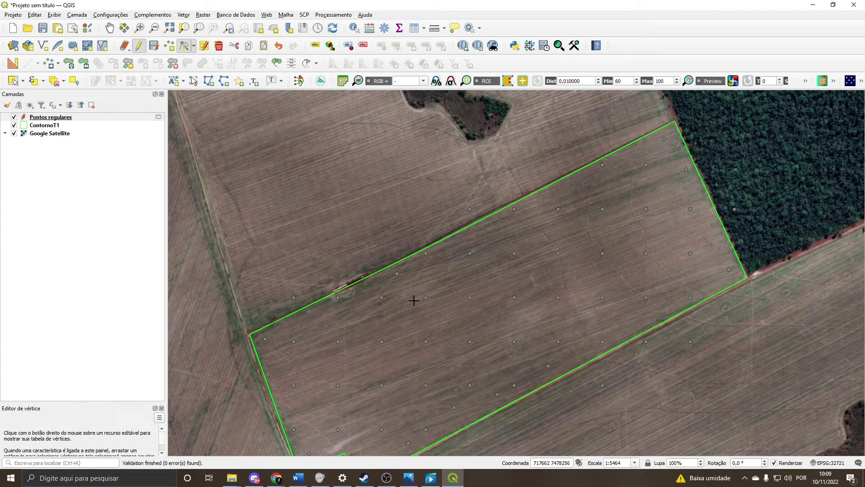
# Save the Pontos regulares edits, turn off editing and toggle the layer's visibility to check the grid against the field
pyautogui.click(153, 45)
pyautogui.click(139, 47)
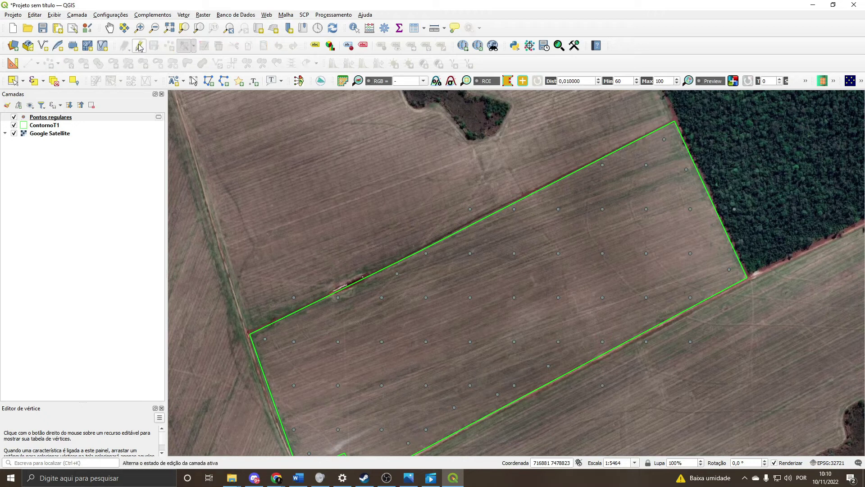
pyautogui.scroll(-1, 458, 284)
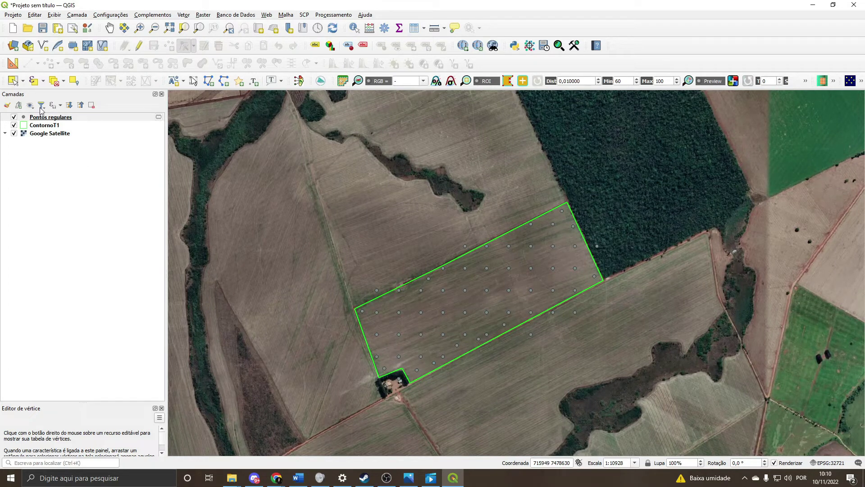
pyautogui.click(14, 117)
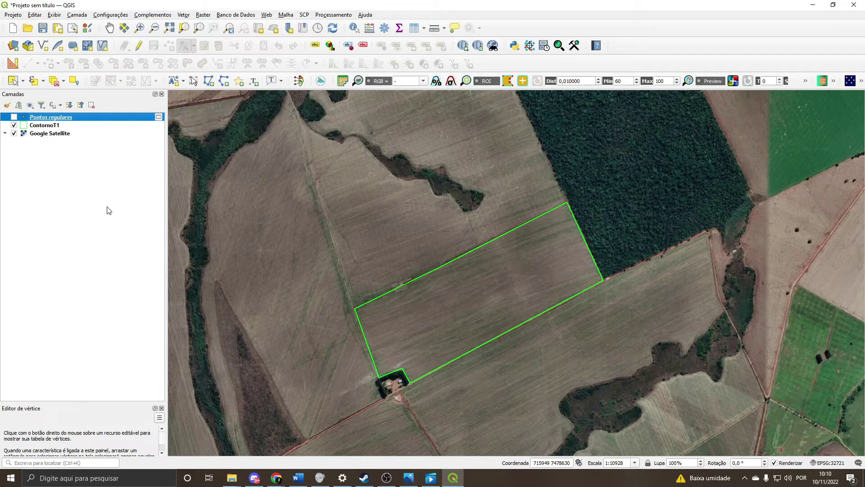
pyautogui.press('space')
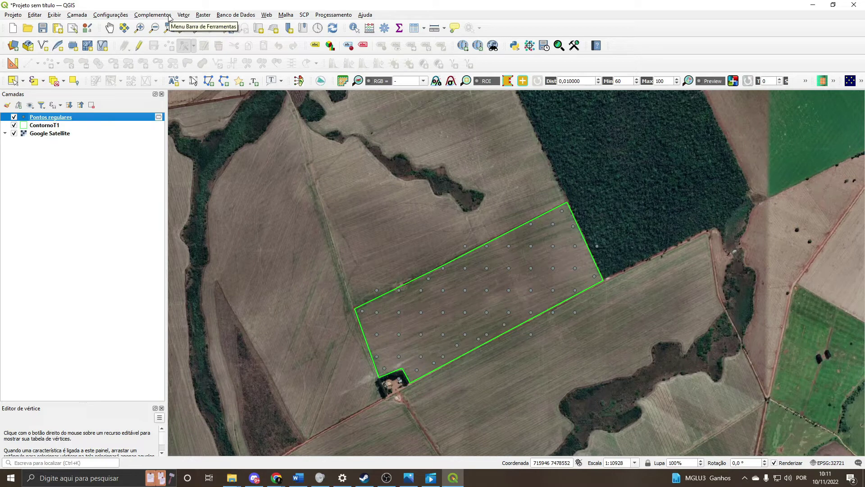
# Start the vector research tool Pontos aleatórios em polígonos with ContornoT1 as input and 86 points per feature
pyautogui.click(183, 15)
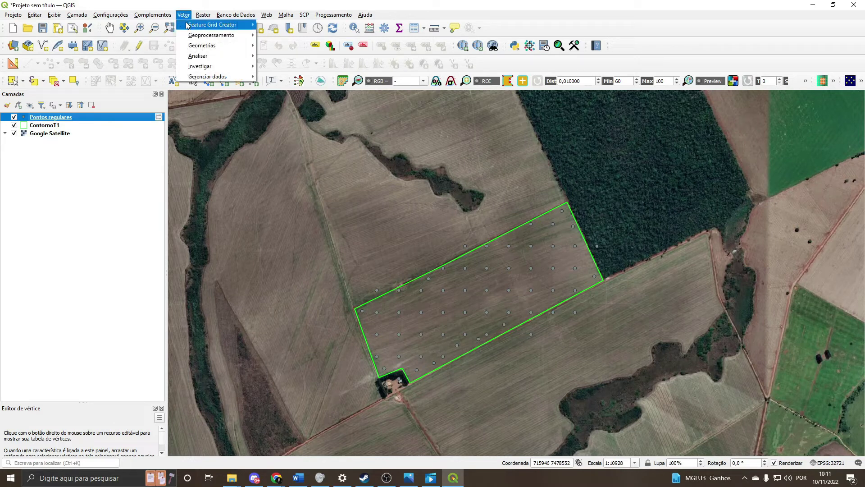
pyautogui.moveTo(200, 68)
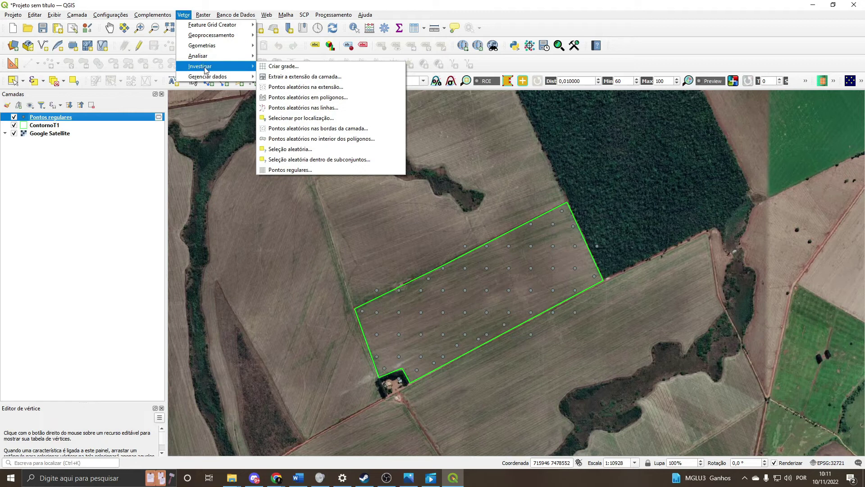
pyautogui.click(307, 99)
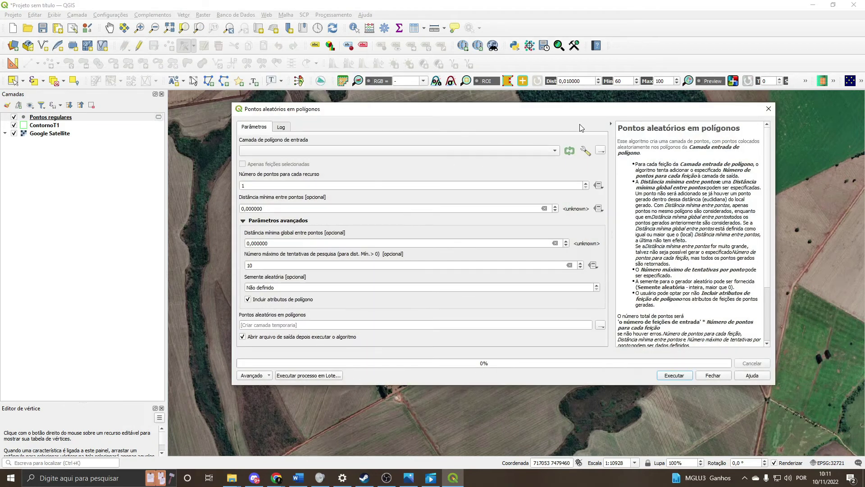
pyautogui.click(301, 152)
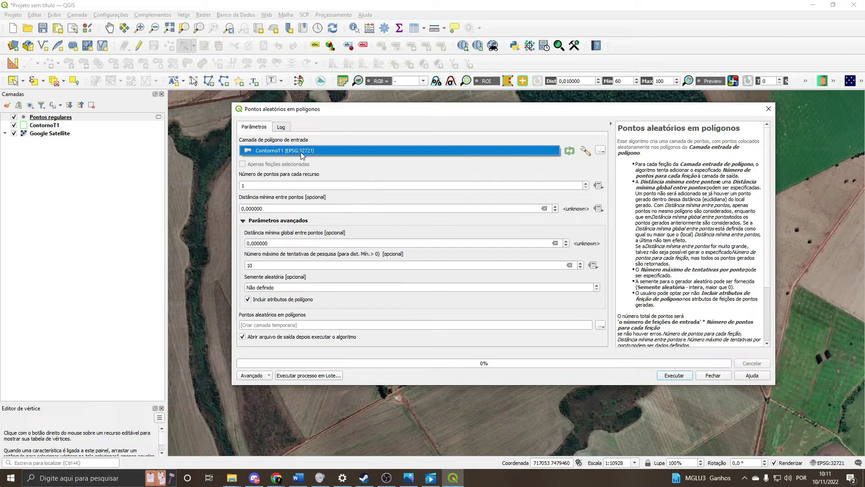
pyautogui.click(302, 153)
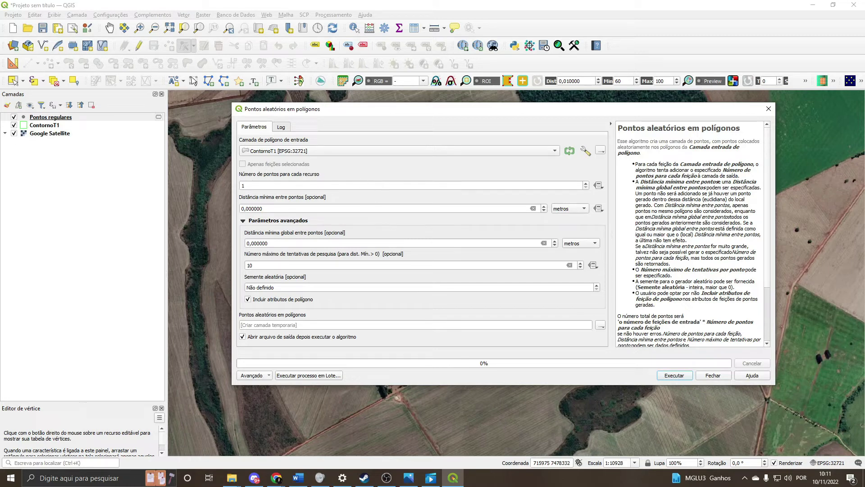
pyautogui.click(248, 188)
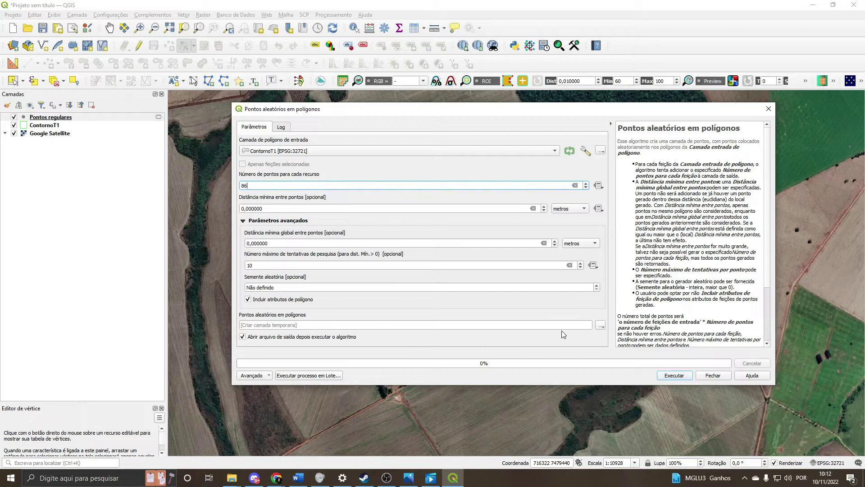
# Set the output file to Pontos_alteatorios1.gpkg in the Teste[ folder, generate the random points and close the tool dialog
pyautogui.click(601, 325)
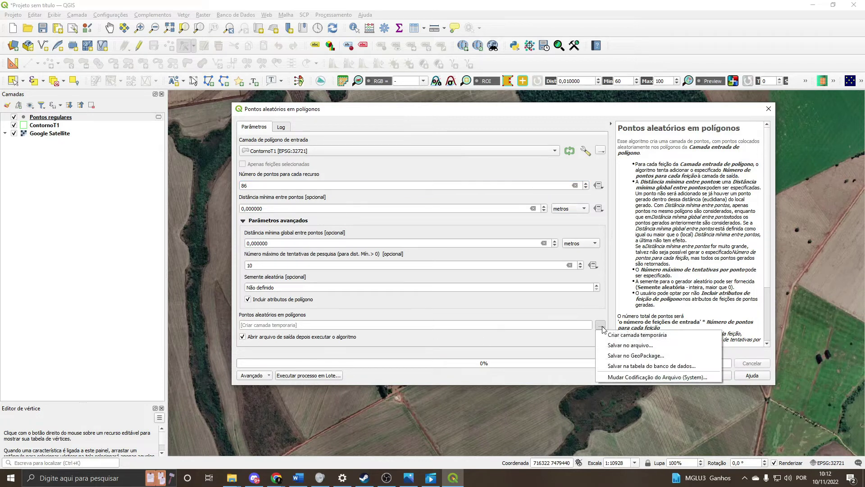
pyautogui.click(619, 345)
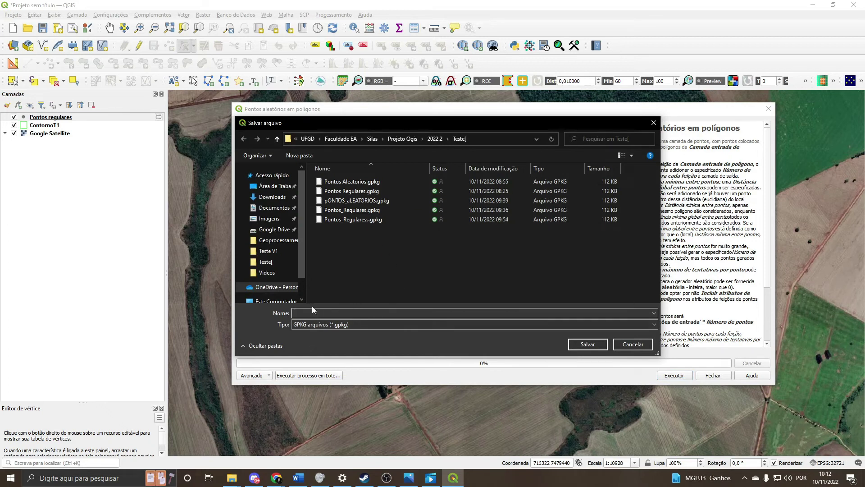
pyautogui.write('Pontos')
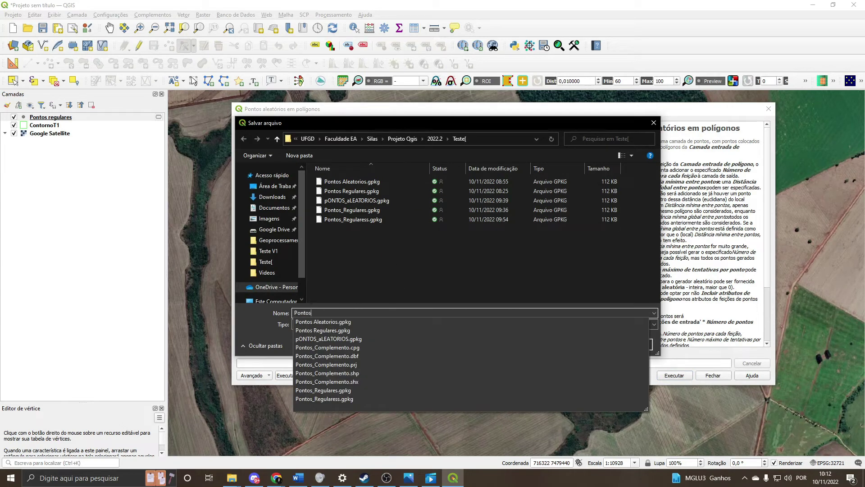
pyautogui.write('_alteatorios1')
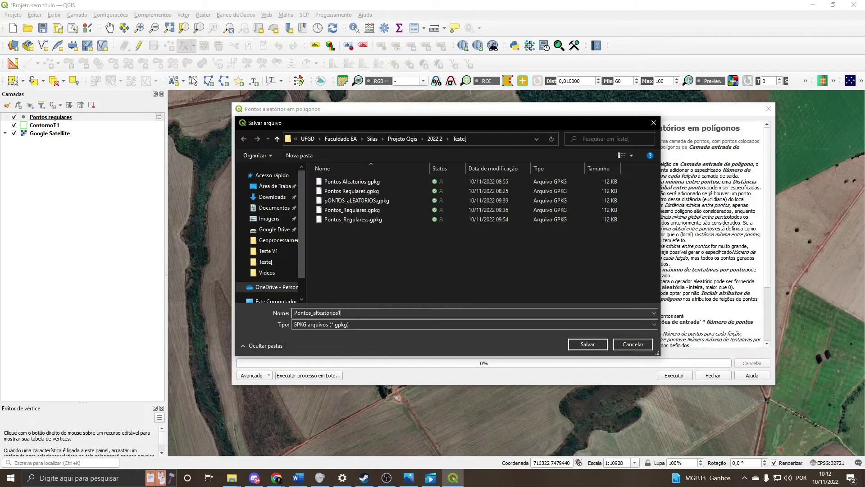
pyautogui.press('Return')
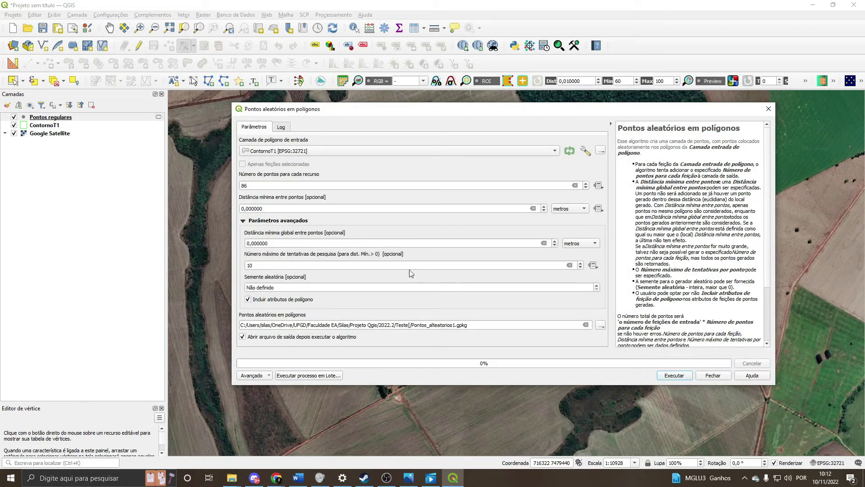
pyautogui.click(674, 375)
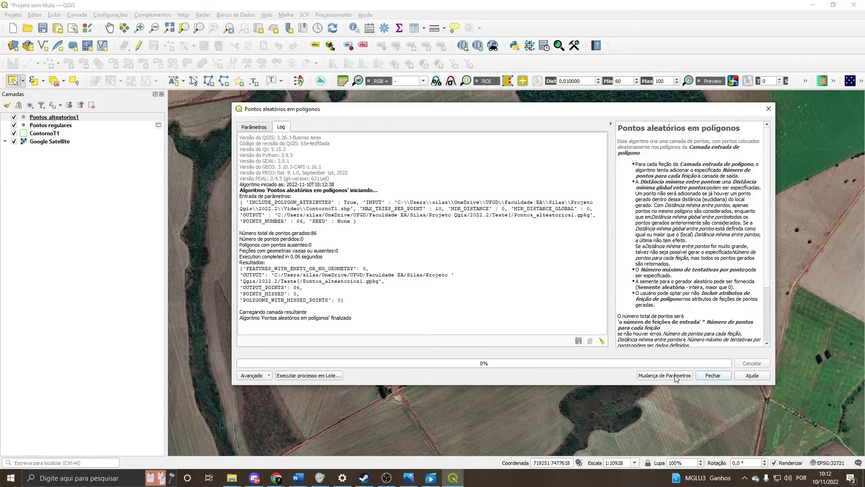
pyautogui.click(769, 109)
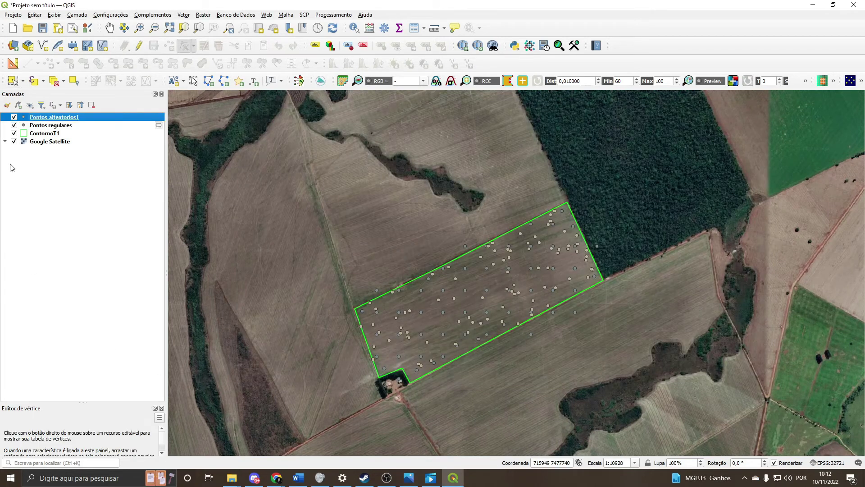
# Hide the Pontos regulares layer and view the random points within the field
pyautogui.click(14, 124)
pyautogui.scroll(1, 510, 332)
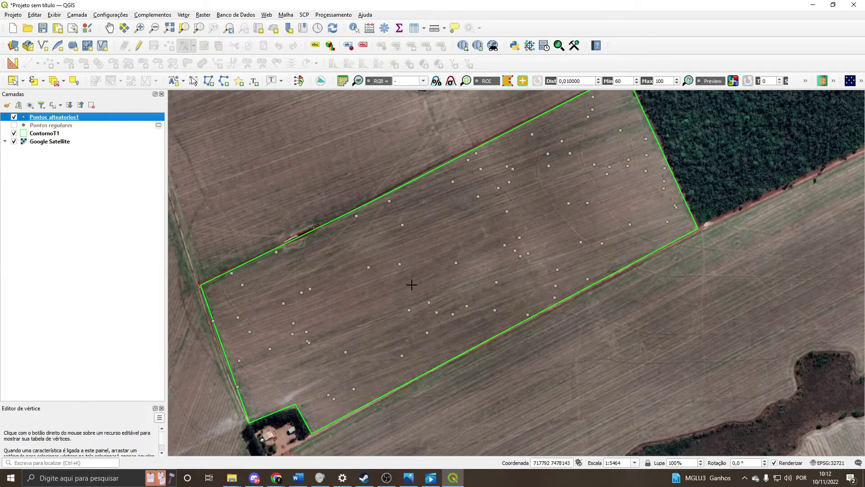
pyautogui.moveTo(501, 261); pyautogui.dragTo(524, 246)
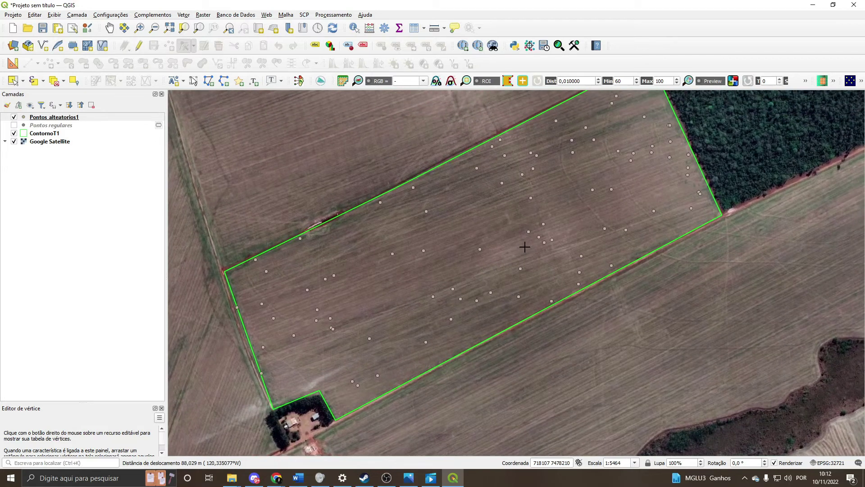
# Compare the distribution of Pontos regulares and Pontos alteatorios1 by alternately showing and hiding the two layers
pyautogui.click(14, 125)
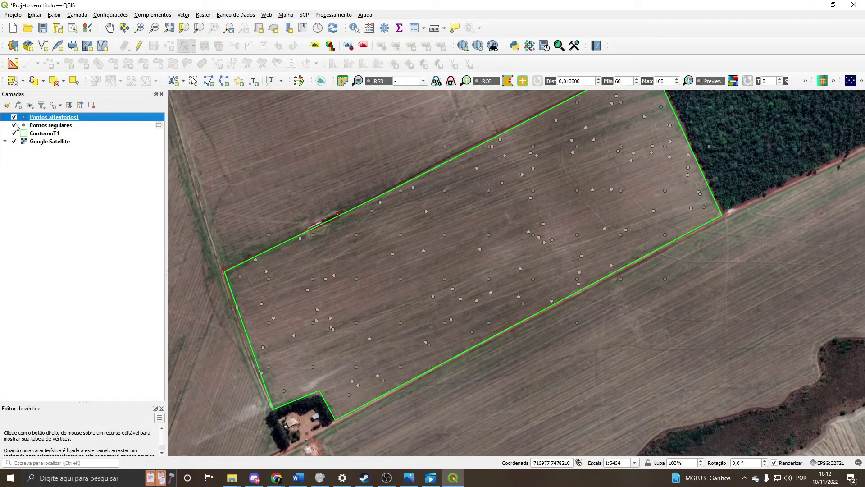
pyautogui.click(14, 125)
pyautogui.click(14, 117)
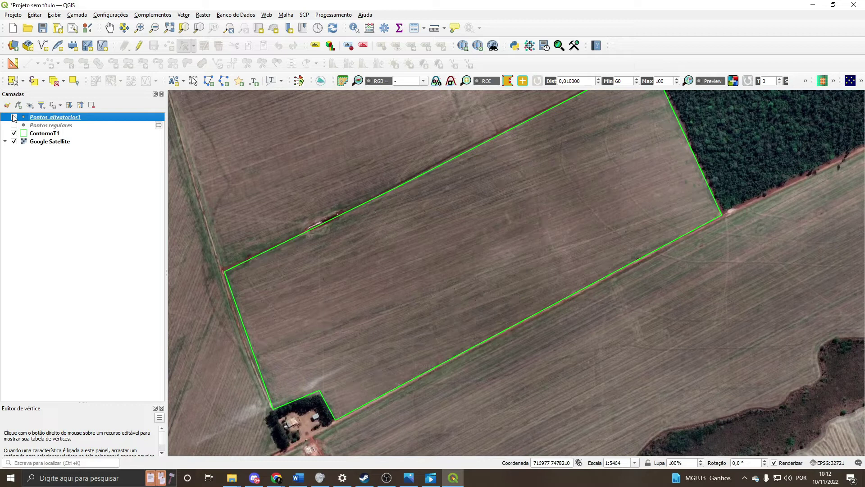
pyautogui.click(14, 125)
pyautogui.click(14, 126)
pyautogui.click(14, 117)
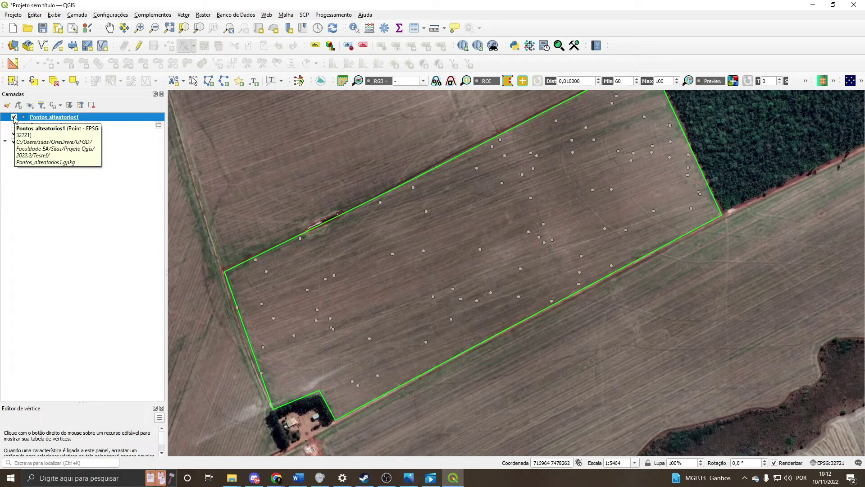
# Enable editing on Pontos_alteatorios1 and move two points of the crowded cluster in the field's southwest into emptier areas
pyautogui.click(139, 46)
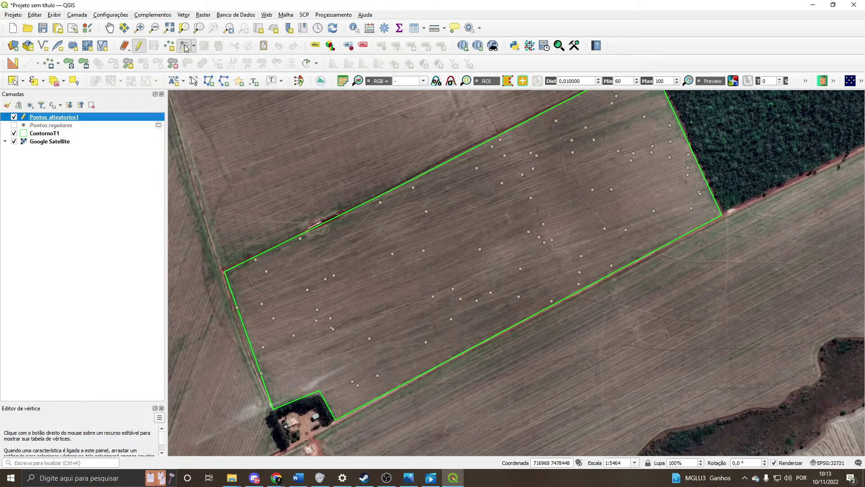
pyautogui.click(333, 328)
pyautogui.click(328, 363)
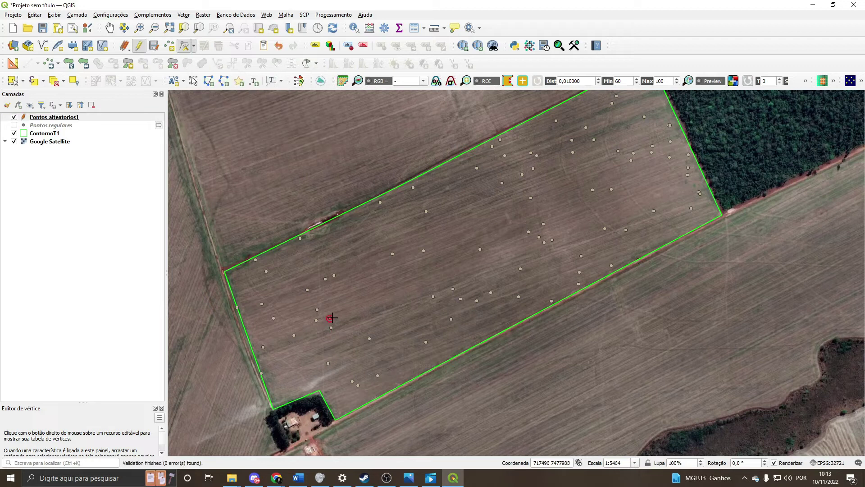
pyautogui.click(330, 318)
pyautogui.click(381, 294)
pyautogui.click(388, 340)
# Add a new point to Pontos_alteatorios1 in the empty area of the field's upper middle, keeping the default attributes
pyautogui.click(171, 47)
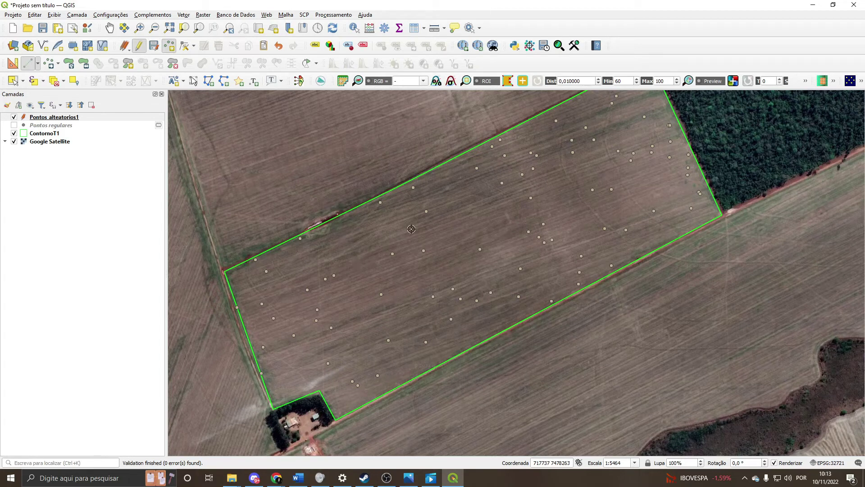
pyautogui.click(463, 216)
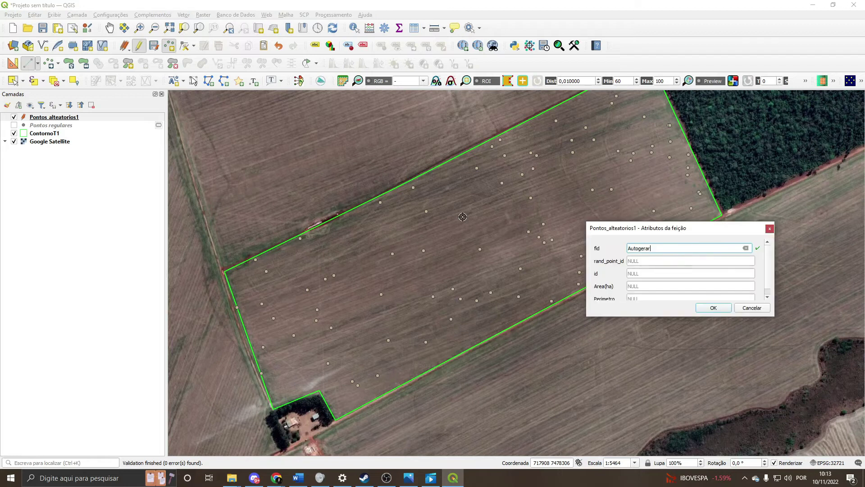
pyautogui.press('Return')
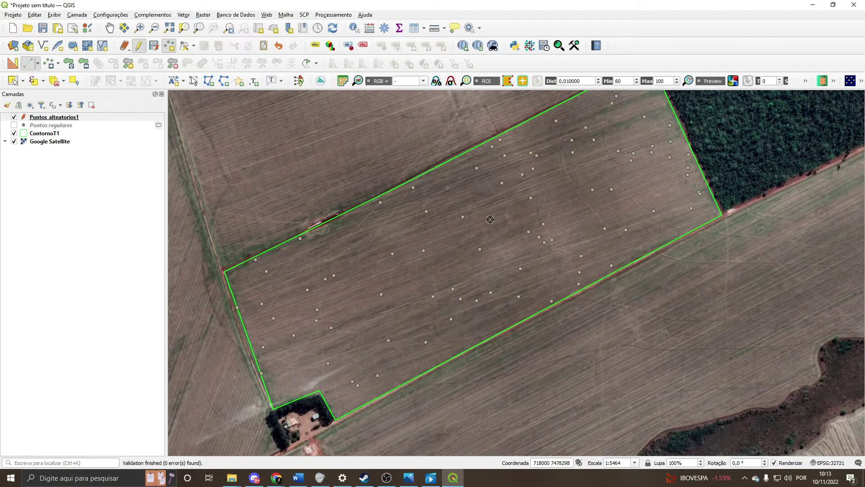
# Save the Pontos_alteatorios1 edits and stop editing, and show the Pontos regulares layer
pyautogui.click(155, 46)
pyautogui.click(139, 45)
pyautogui.click(14, 124)
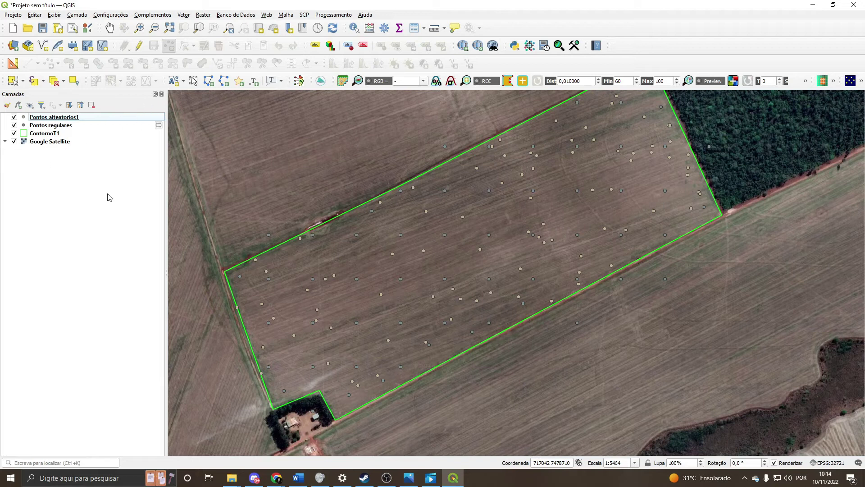
# Search the plugin manager for "feature grid", view the Feature Grid Creator details and close the manager
pyautogui.click(153, 15)
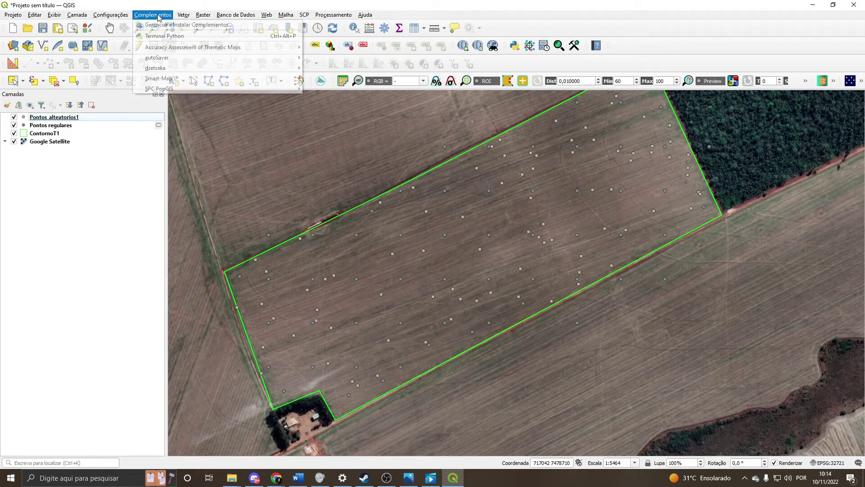
pyautogui.click(177, 28)
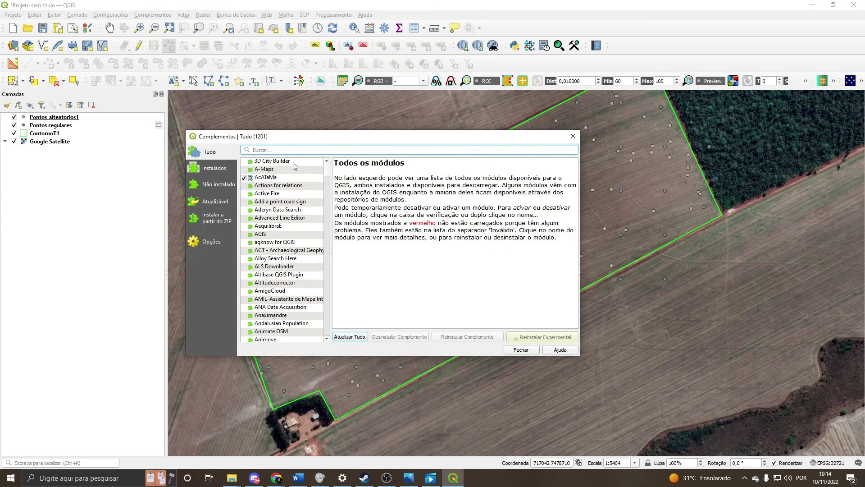
pyautogui.scroll(-20, 292, 189)
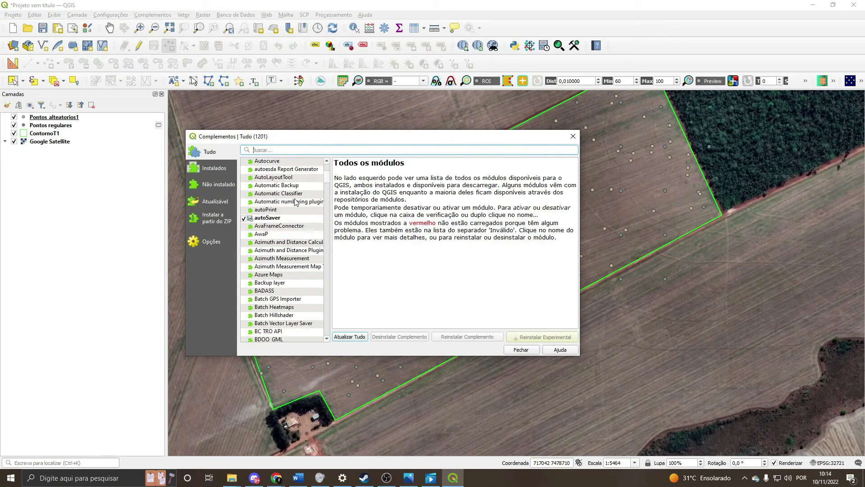
pyautogui.scroll(-8, 296, 204)
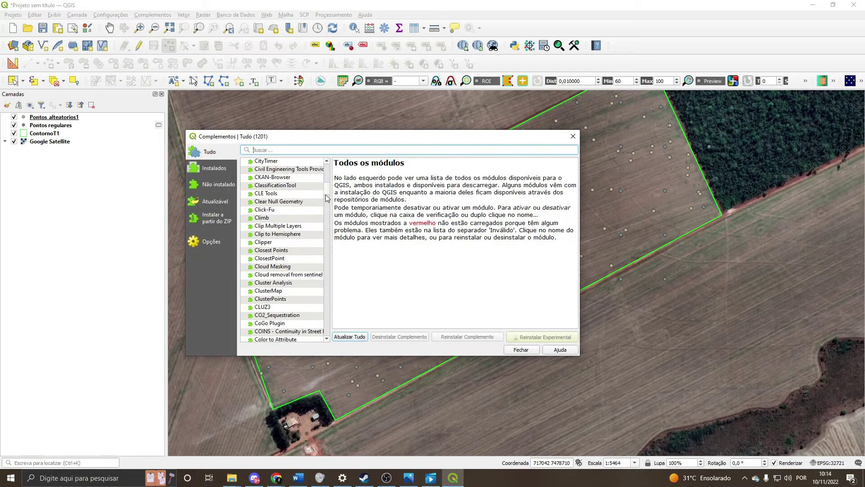
pyautogui.moveTo(327, 198); pyautogui.dragTo(330, 170)
pyautogui.click(307, 146)
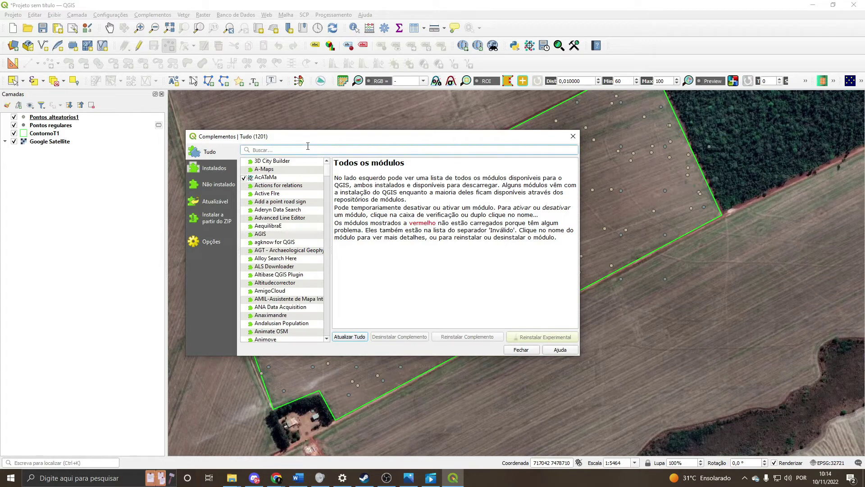
pyautogui.write('f')
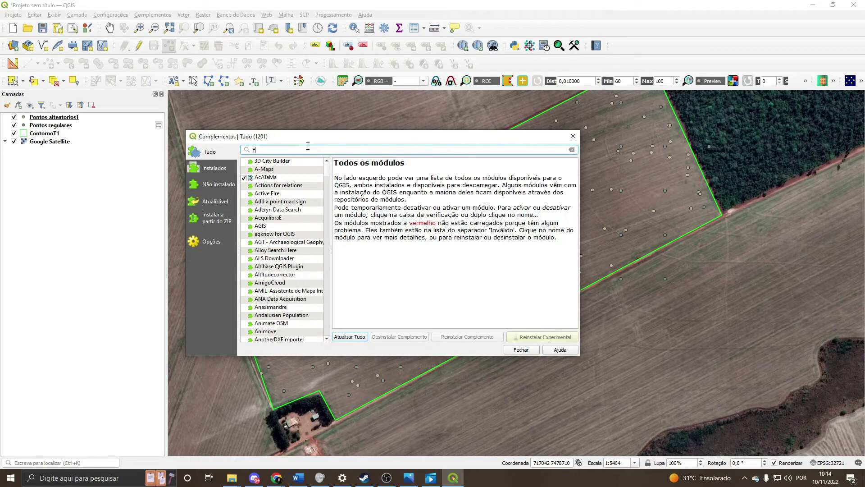
pyautogui.write('eac')
pyautogui.press('BackSpace')
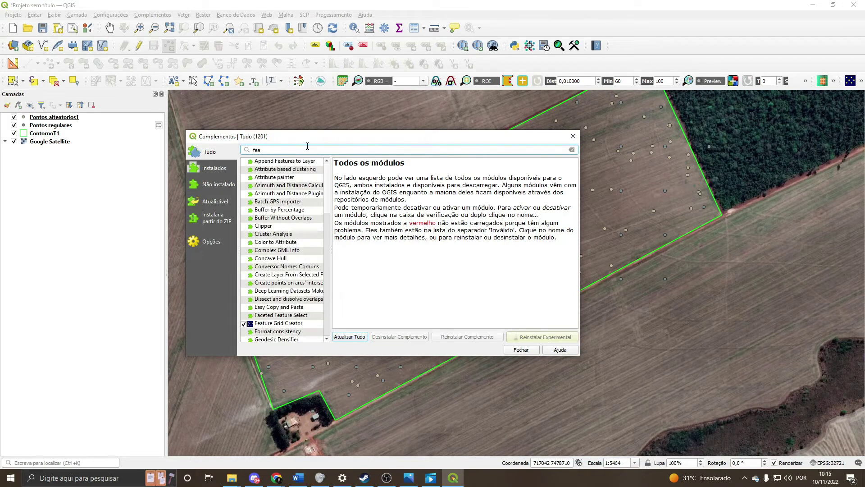
pyautogui.write('ture gr')
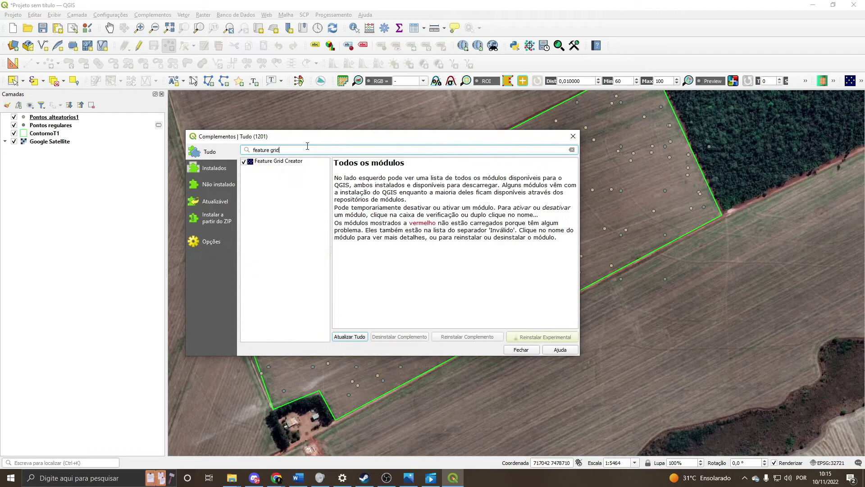
pyautogui.write('id')
pyautogui.click(289, 162)
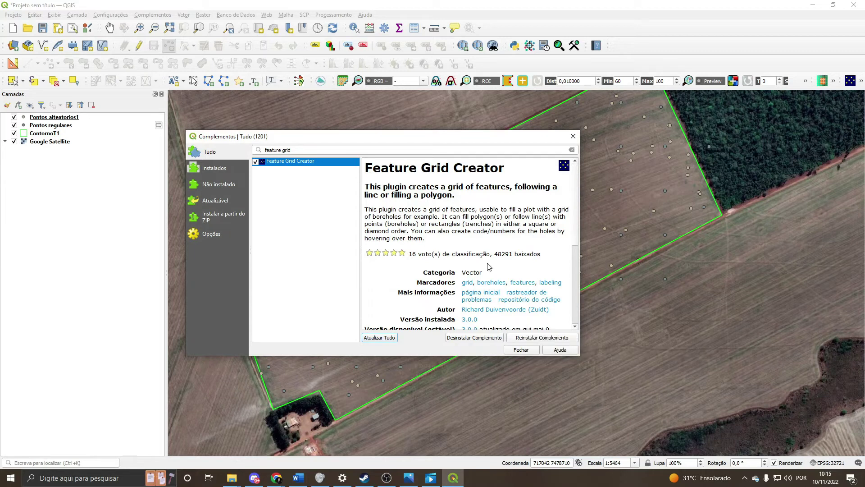
pyautogui.click(520, 349)
# Use Feature Grid Creator on ContornoT1 to create a square 100 by 100 m grid of points only inside the polygon
pyautogui.click(63, 134)
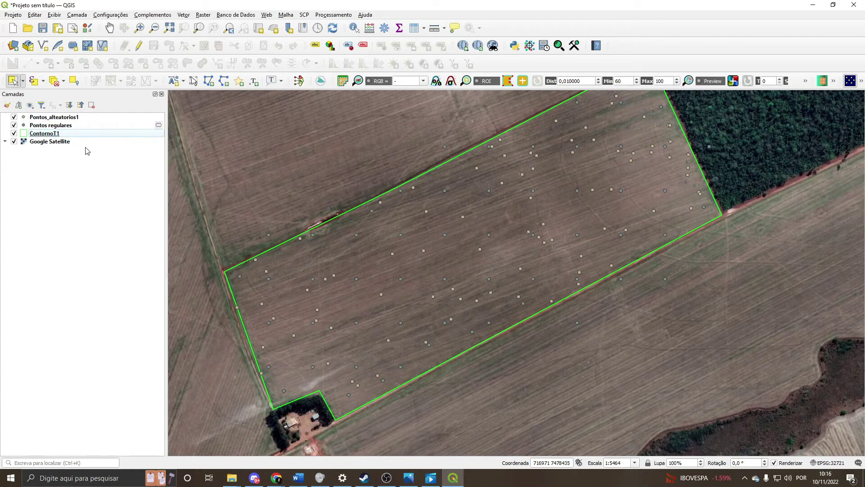
pyautogui.click(80, 134)
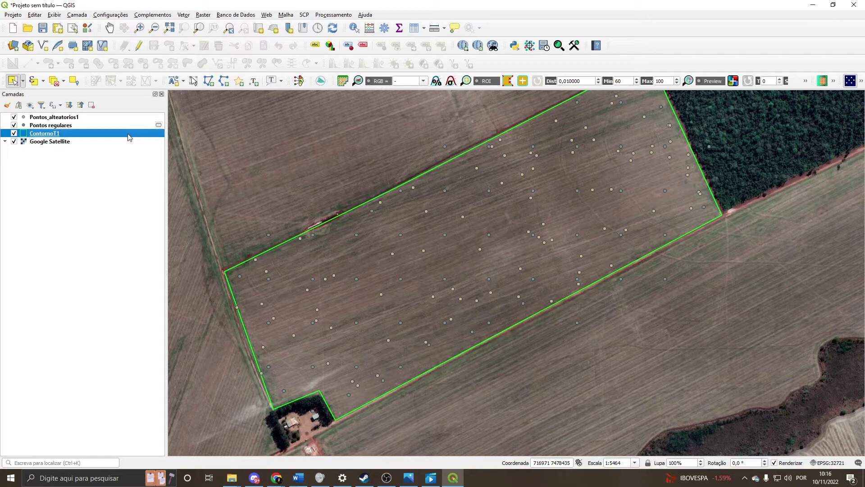
pyautogui.click(184, 15)
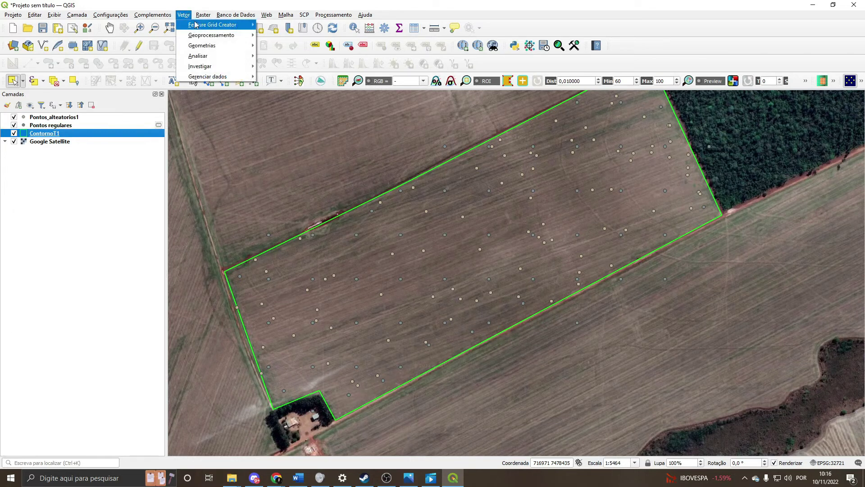
pyautogui.moveTo(192, 28)
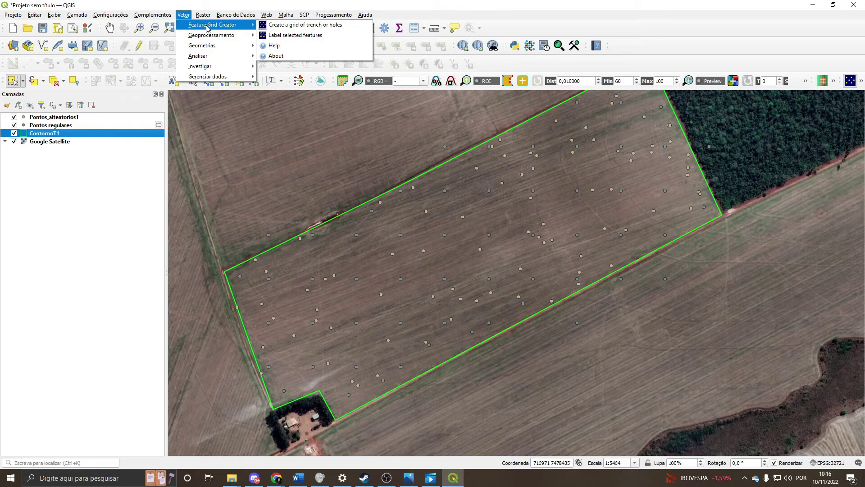
pyautogui.click(296, 25)
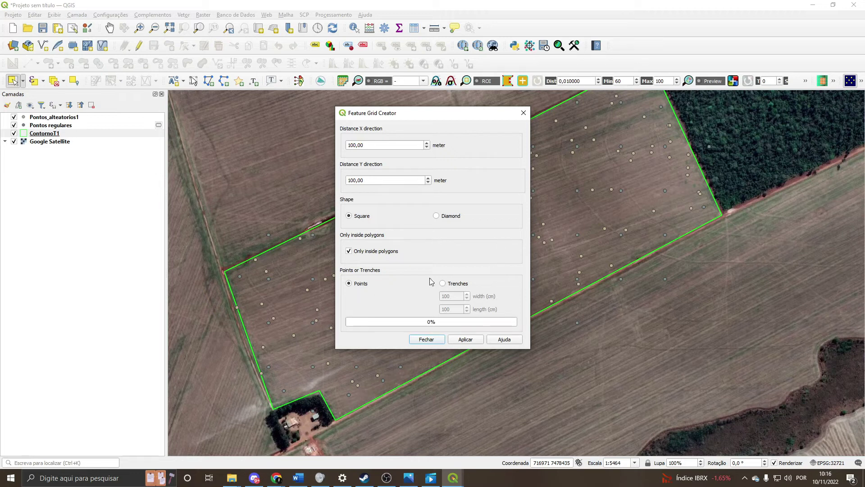
pyautogui.click(468, 343)
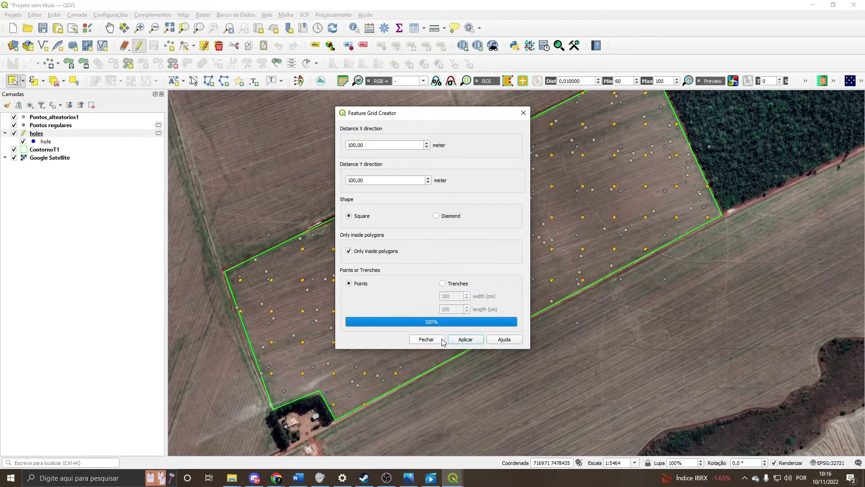
pyautogui.click(426, 339)
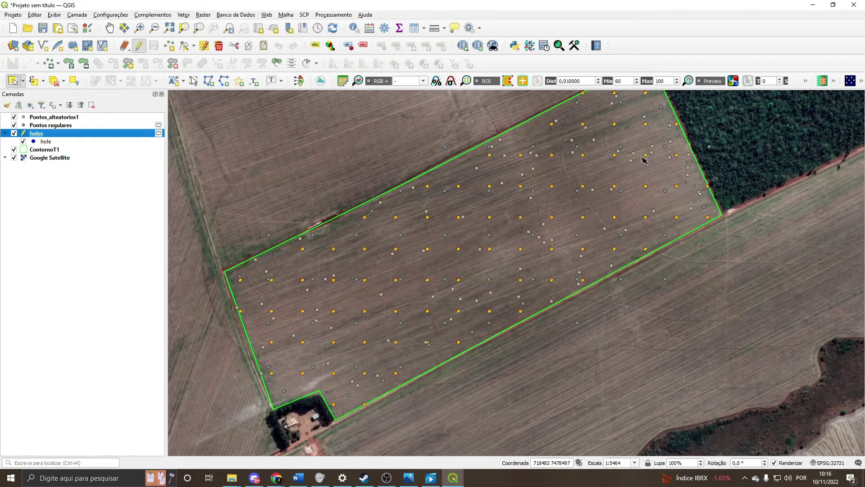
# Hide the Pontos regulares and Pontos_alteatorios1 layers and view the holes grid across the field
pyautogui.click(14, 126)
pyautogui.click(14, 116)
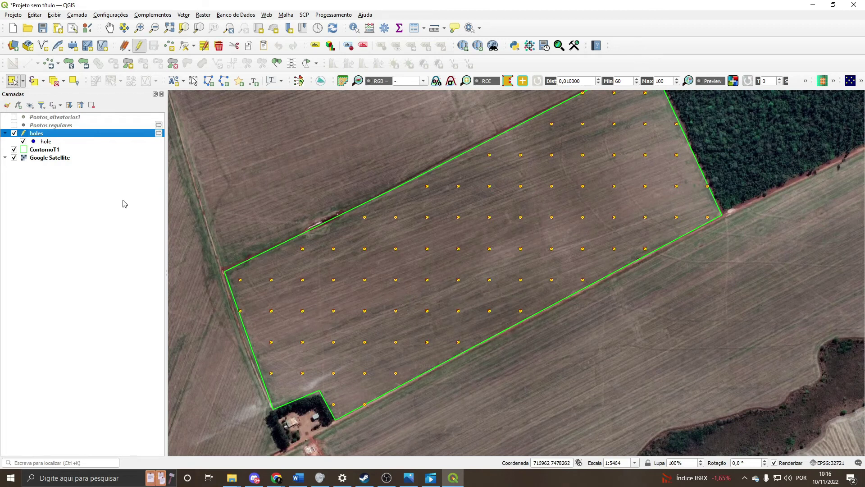
pyautogui.click(23, 142)
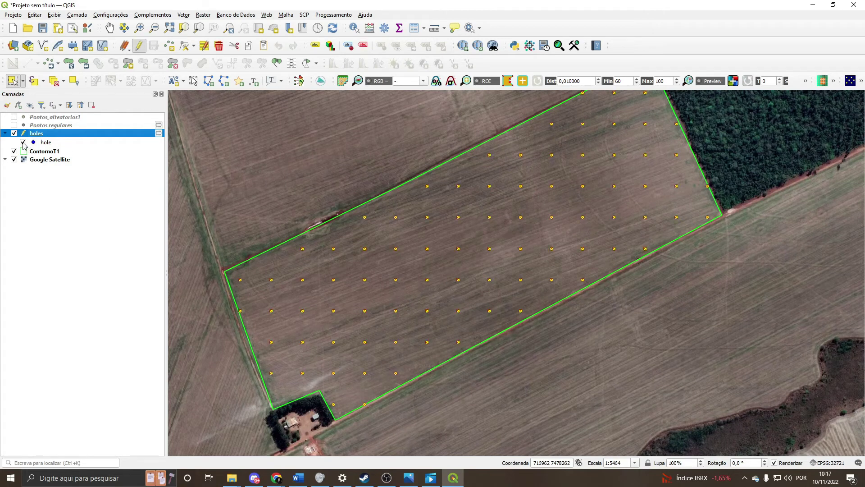
pyautogui.moveTo(598, 218); pyautogui.dragTo(563, 255)
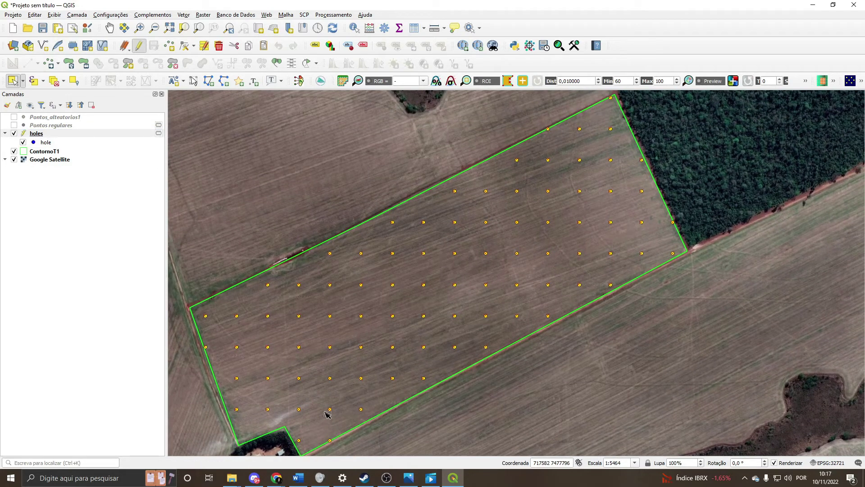
pyautogui.moveTo(253, 333); pyautogui.dragTo(298, 303)
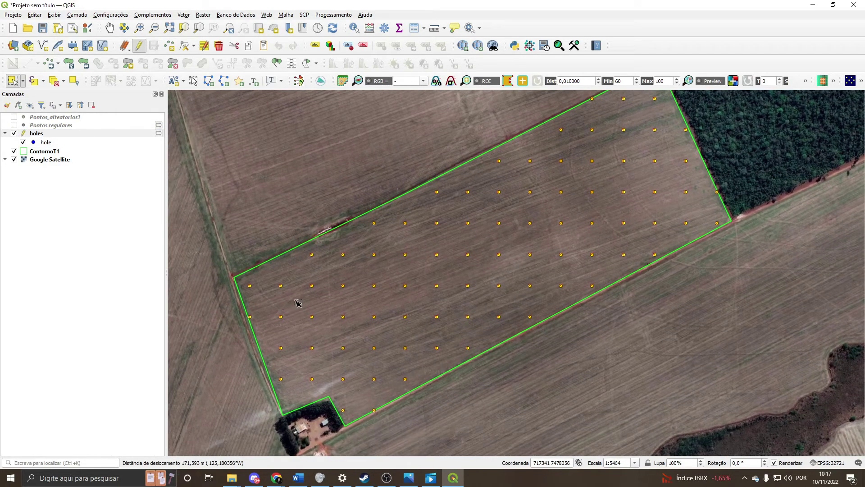
# Compare the Pontos regulares and holes grids by alternately showing and hiding the two layers
pyautogui.click(14, 125)
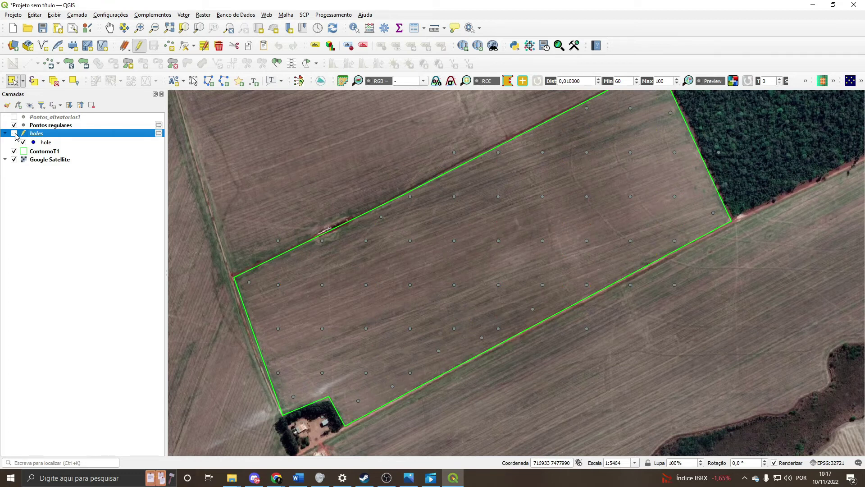
pyautogui.click(14, 133)
pyautogui.click(14, 125)
pyautogui.moveTo(623, 251); pyautogui.dragTo(594, 276)
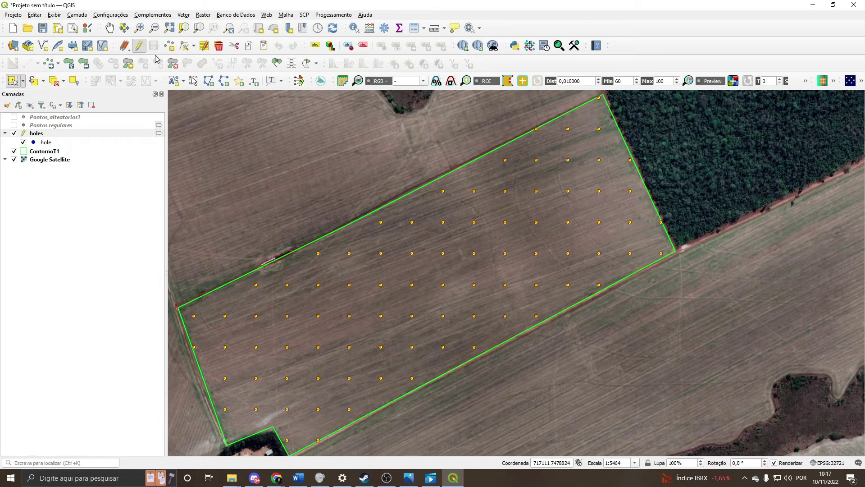
# Move the holes point on the field's southern boundary slightly inside the field, check the remaining boundary points and finish editing
pyautogui.click(185, 45)
pyautogui.moveTo(451, 389); pyautogui.dragTo(391, 311)
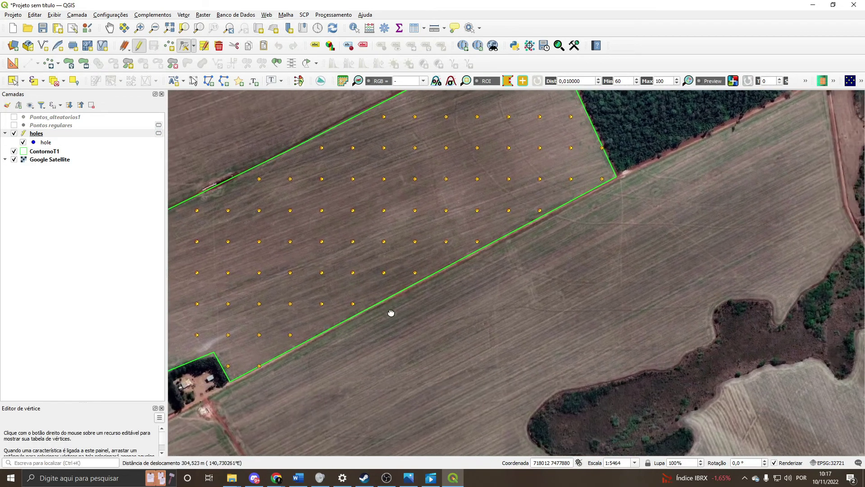
pyautogui.scroll(1, 287, 373)
pyautogui.scroll(1, 287, 373)
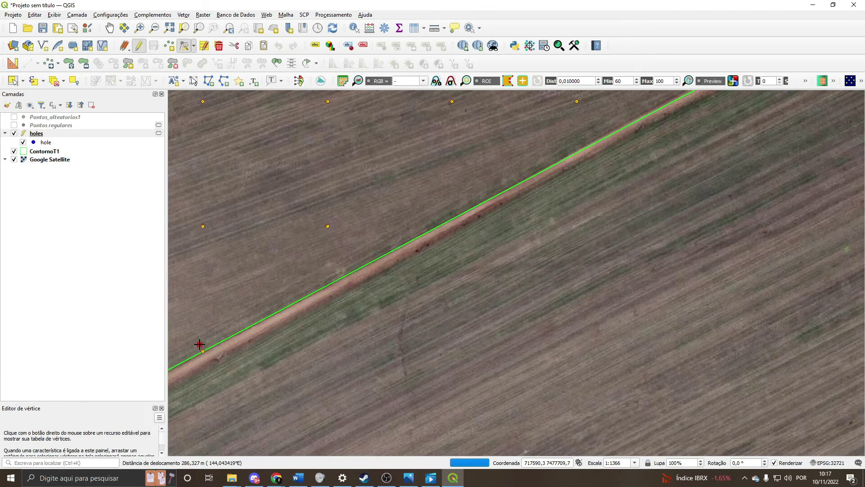
pyautogui.moveTo(197, 338); pyautogui.dragTo(357, 304)
pyautogui.scroll(-1, 579, 220)
pyautogui.moveTo(579, 220); pyautogui.dragTo(388, 418)
pyautogui.moveTo(686, 129); pyautogui.dragTo(564, 255)
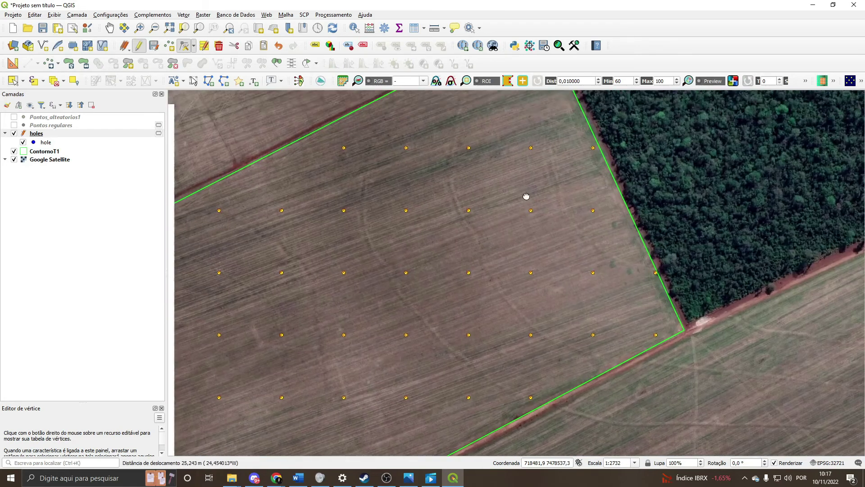
pyautogui.moveTo(476, 151); pyautogui.dragTo(524, 246)
pyautogui.scroll(-1, 477, 248)
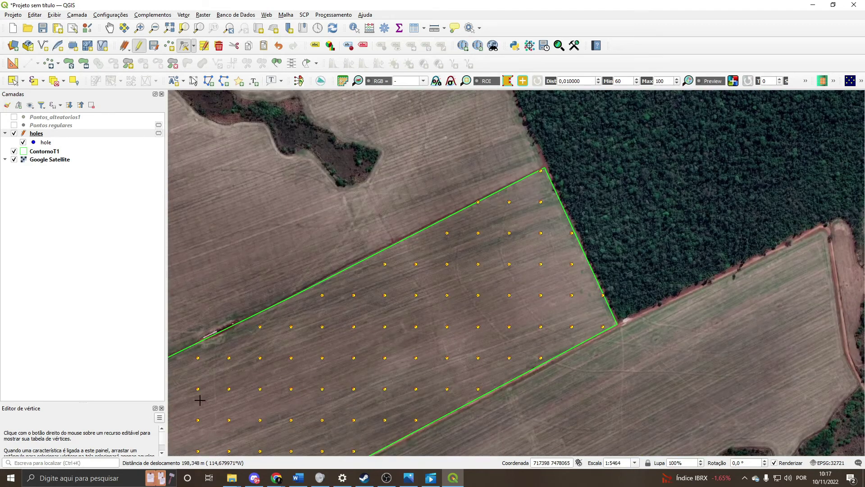
pyautogui.moveTo(199, 399); pyautogui.dragTo(355, 282)
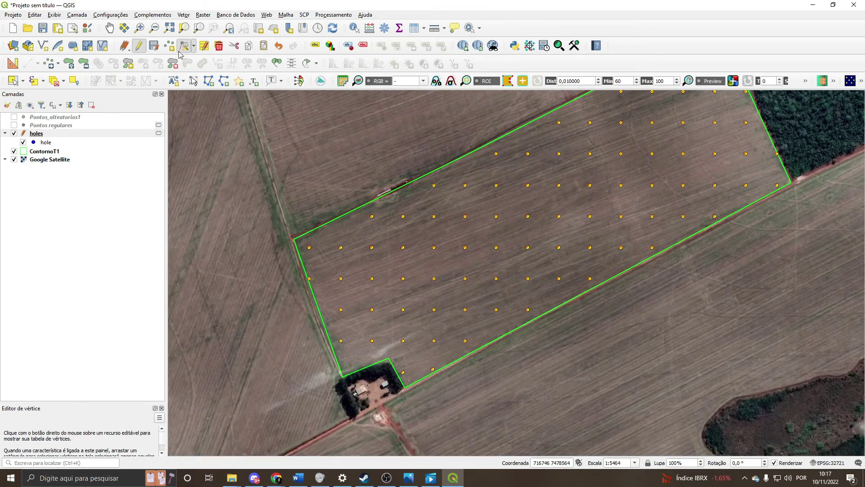
# Make Pontos_alteatorios1 the active layer, and display Pontos regulares instead of the holes layer
pyautogui.click(68, 116)
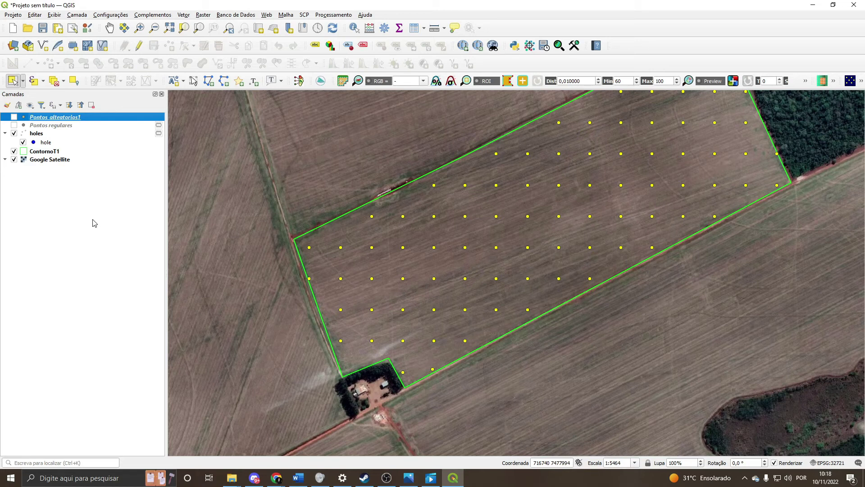
pyautogui.click(14, 133)
pyautogui.click(14, 125)
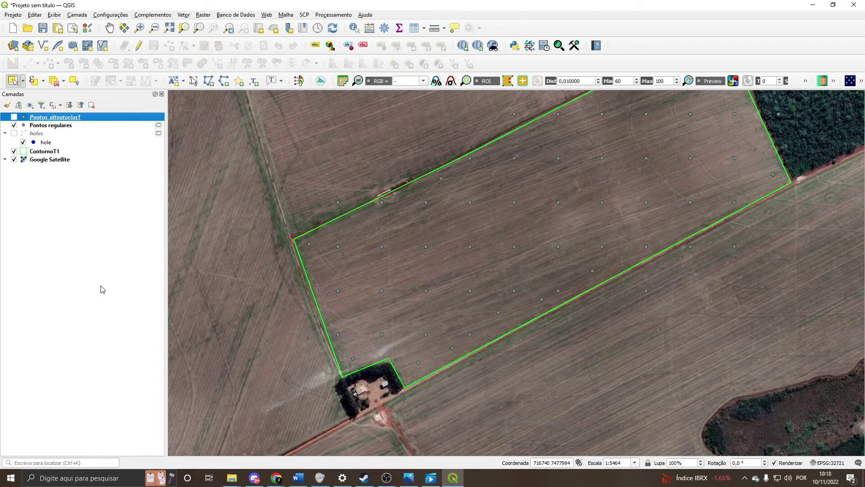
# Make Pontos regulares the active layer and toggle the visibility of Pontos regulares and Pontos_alteatorios1 to compare them
pyautogui.click(67, 126)
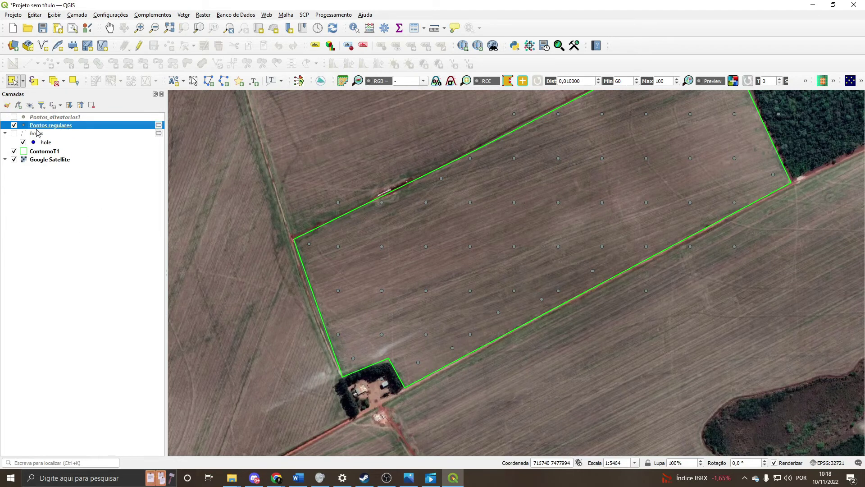
pyautogui.click(14, 125)
pyautogui.click(14, 117)
pyautogui.click(14, 117)
pyautogui.click(14, 125)
# In the Pontos regulares attribute table, enable editing and update the existing id field with the row_number variable to renumber the points
pyautogui.click(413, 29)
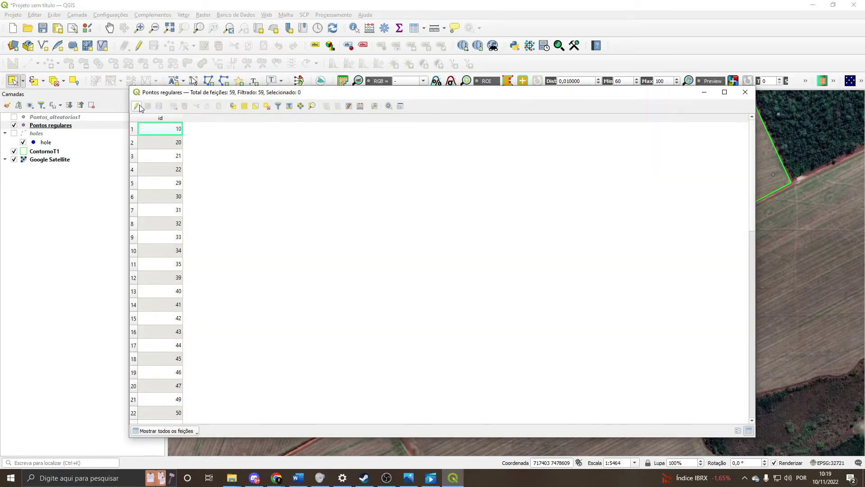
pyautogui.scroll(-7, 167, 307)
pyautogui.scroll(7, 166, 306)
pyautogui.click(136, 107)
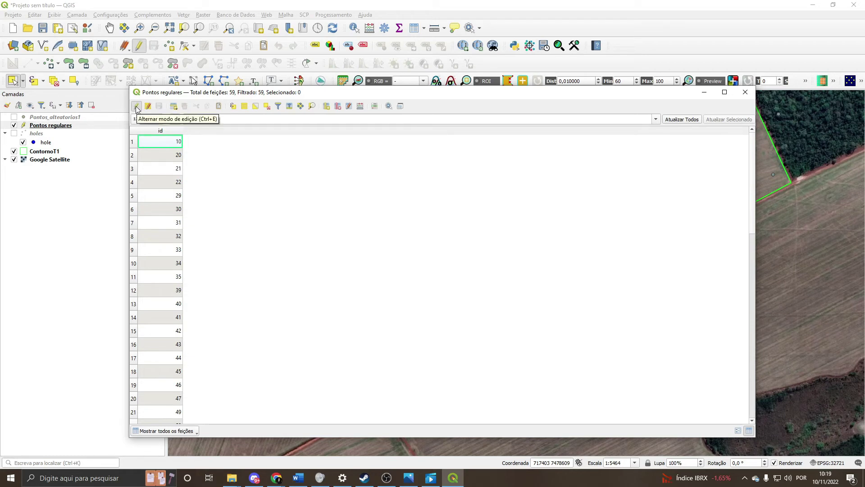
pyautogui.click(360, 107)
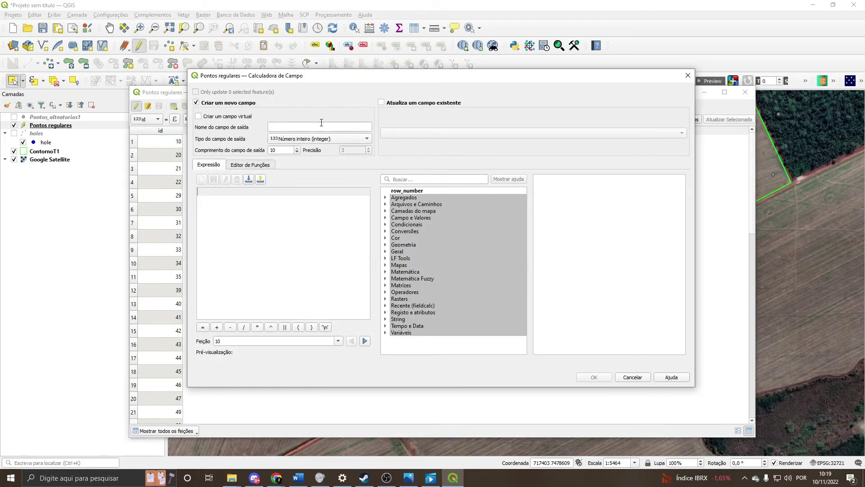
pyautogui.click(382, 103)
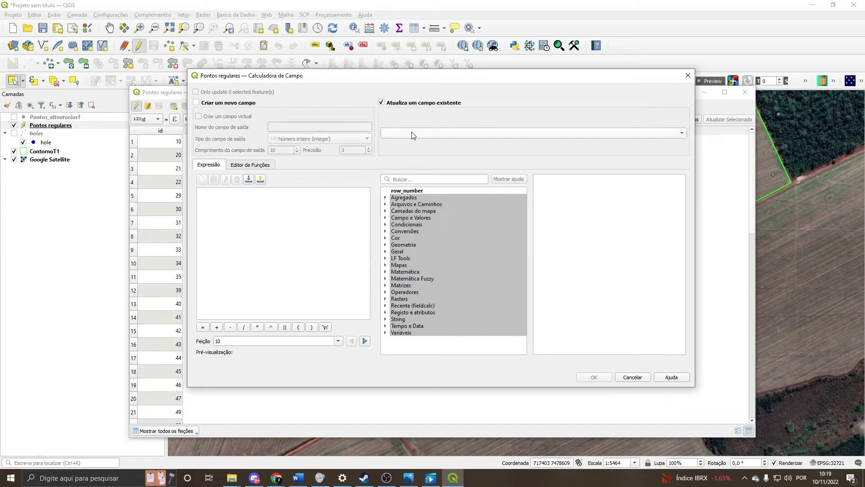
pyautogui.click(412, 133)
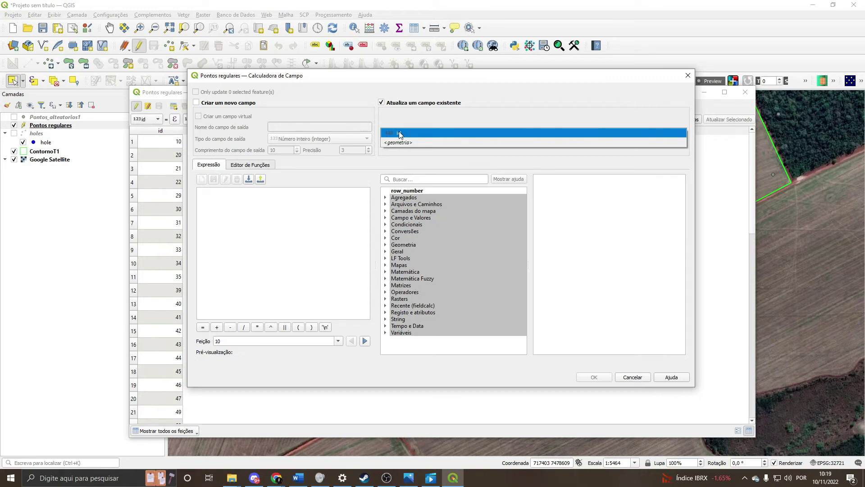
pyautogui.click(400, 133)
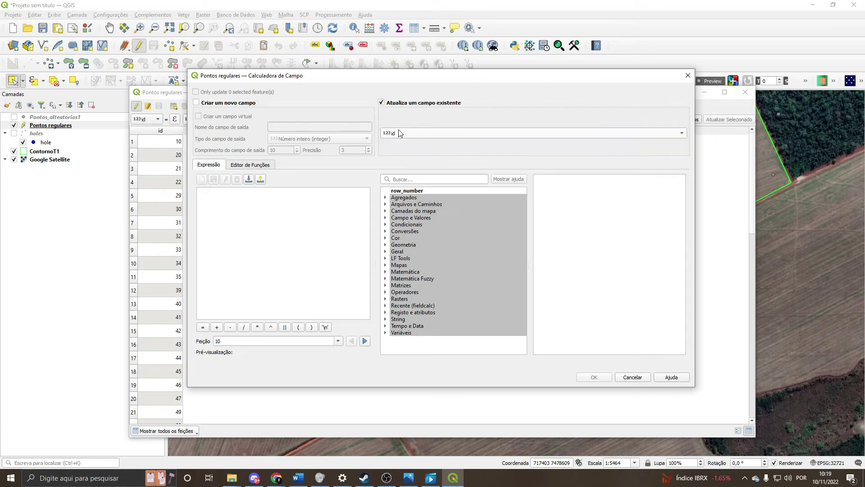
pyautogui.doubleClick(410, 192)
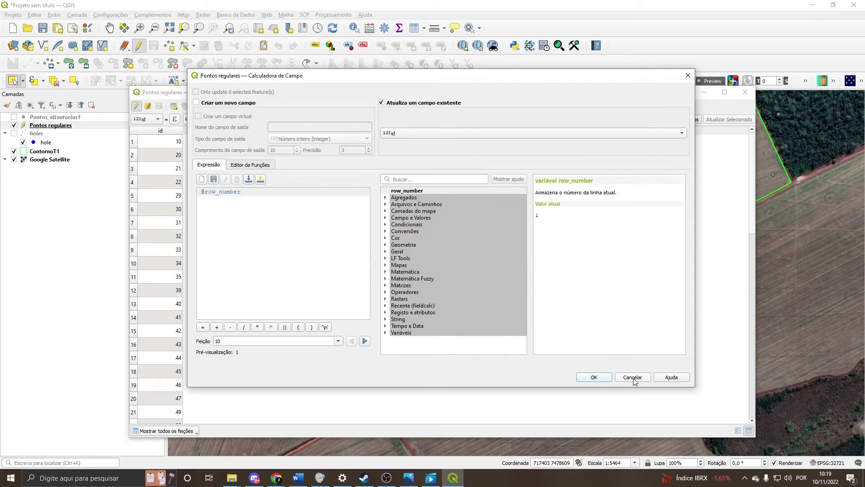
pyautogui.click(606, 377)
pyautogui.click(210, 200)
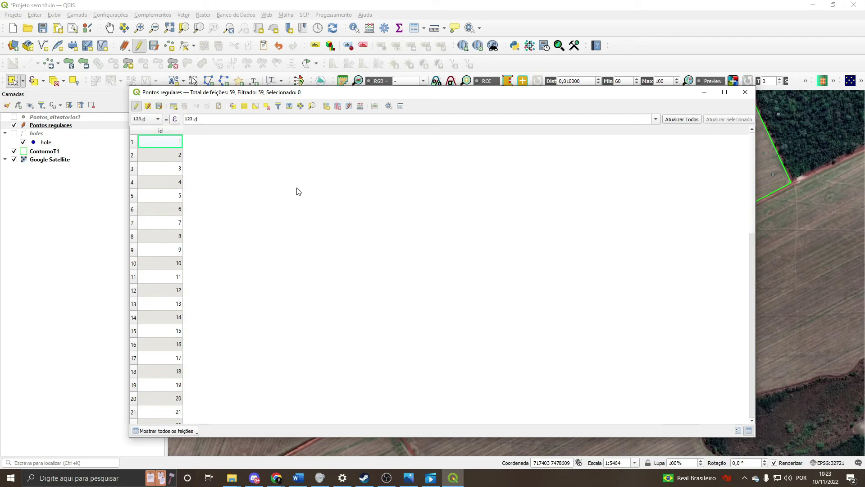
# Add a decimal (real) field Long with length 10 and precision 8 to Pontos regulares, calculated with the expression $x
pyautogui.click(360, 106)
pyautogui.click(344, 128)
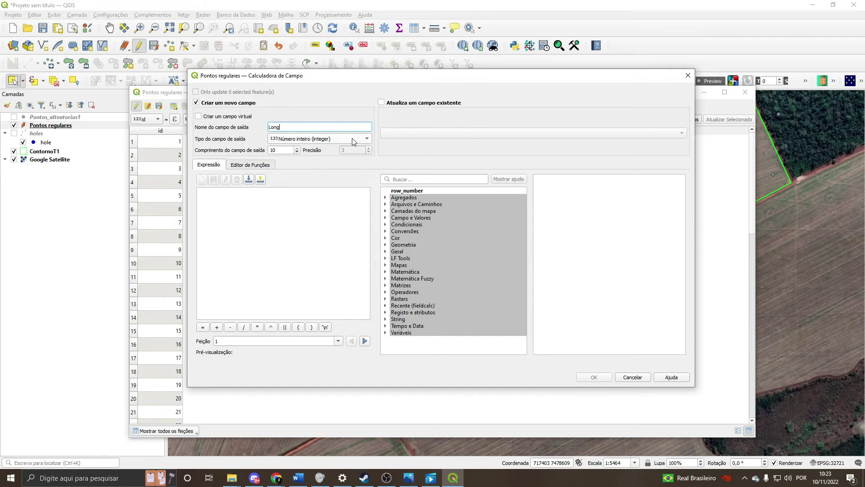
pyautogui.click(348, 137)
pyautogui.click(341, 147)
pyautogui.click(368, 148)
pyautogui.click(368, 152)
pyautogui.click(368, 152)
pyautogui.click(271, 209)
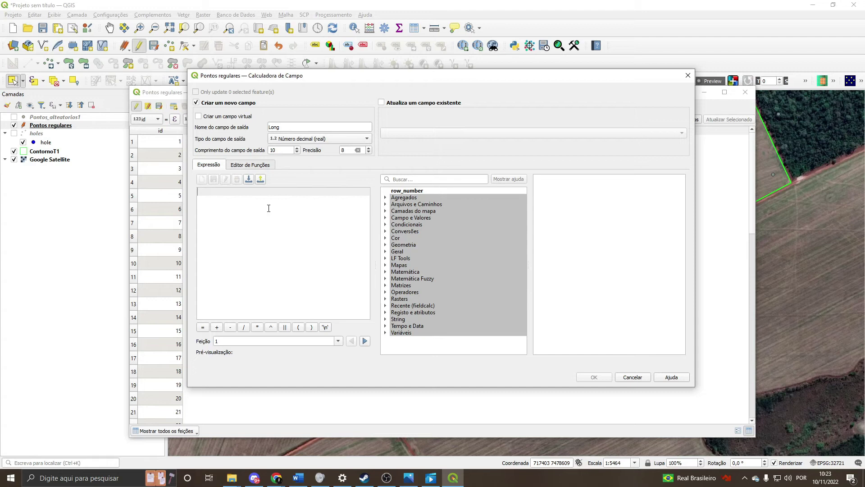
pyautogui.write('$x')
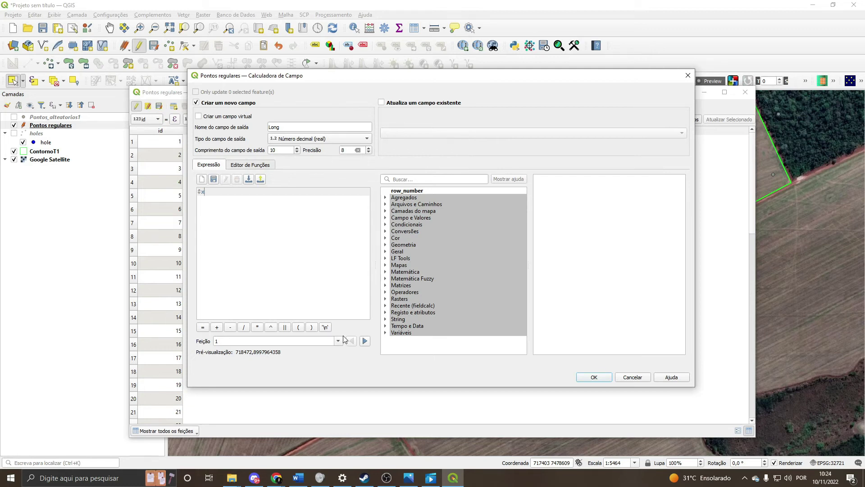
pyautogui.click(594, 378)
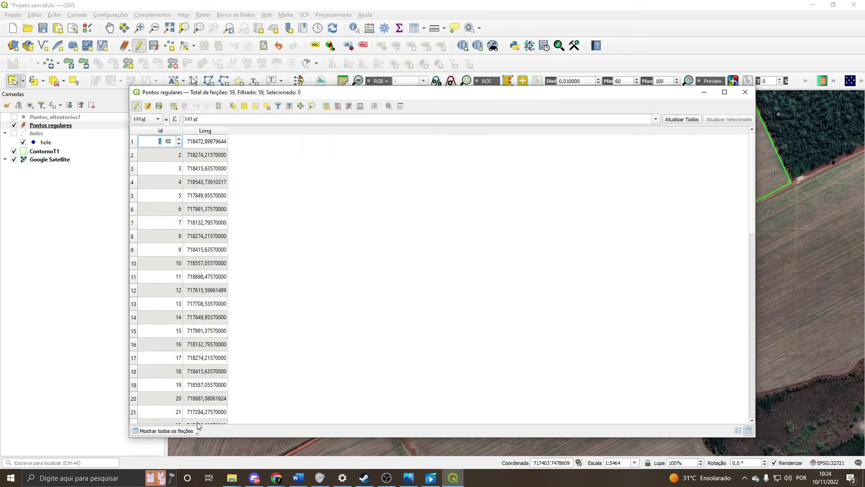
# Add a decimal (real) field Lat with length 10 and precision 8 to Pontos regulares, calculated with the expression $y
pyautogui.click(360, 107)
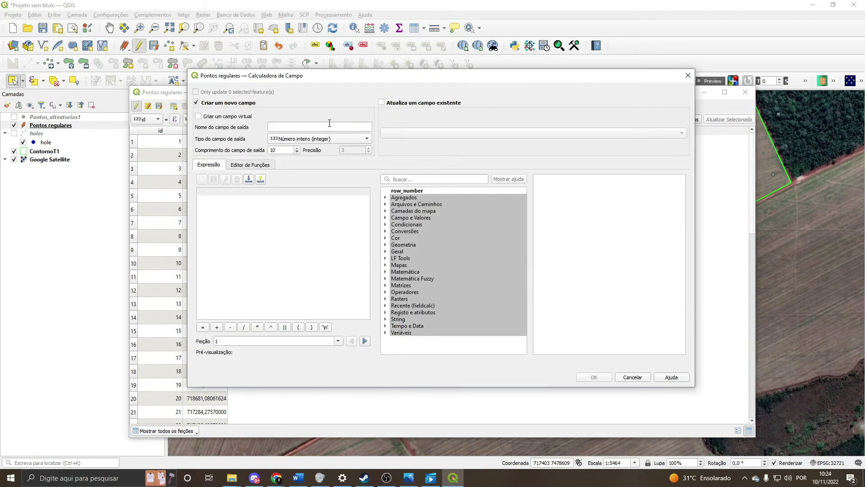
pyautogui.click(335, 138)
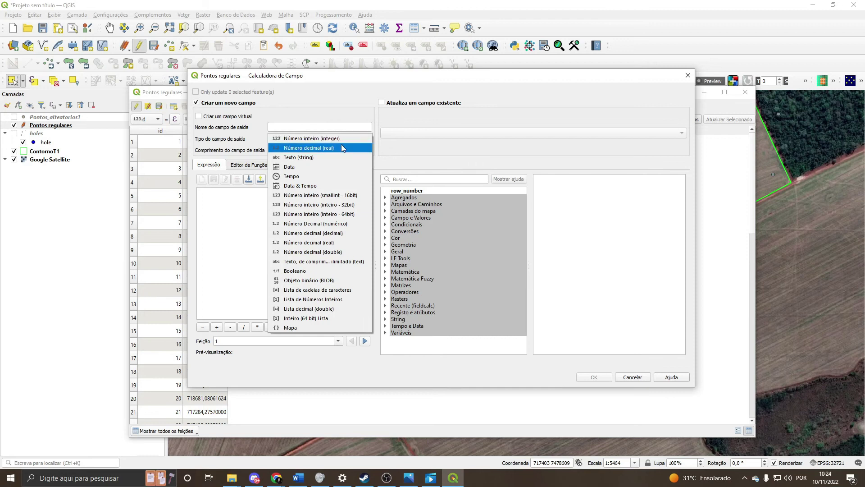
pyautogui.click(342, 144)
pyautogui.click(369, 149)
pyautogui.click(368, 149)
pyautogui.click(328, 128)
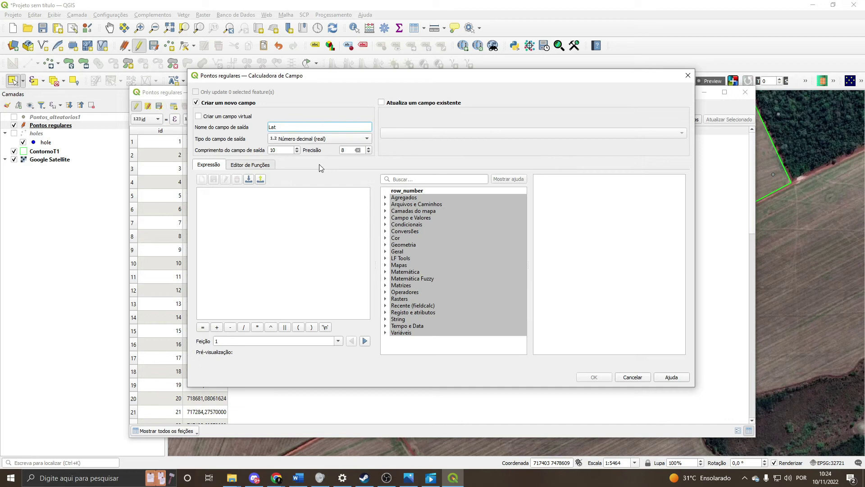
pyautogui.click(286, 199)
pyautogui.write('$y')
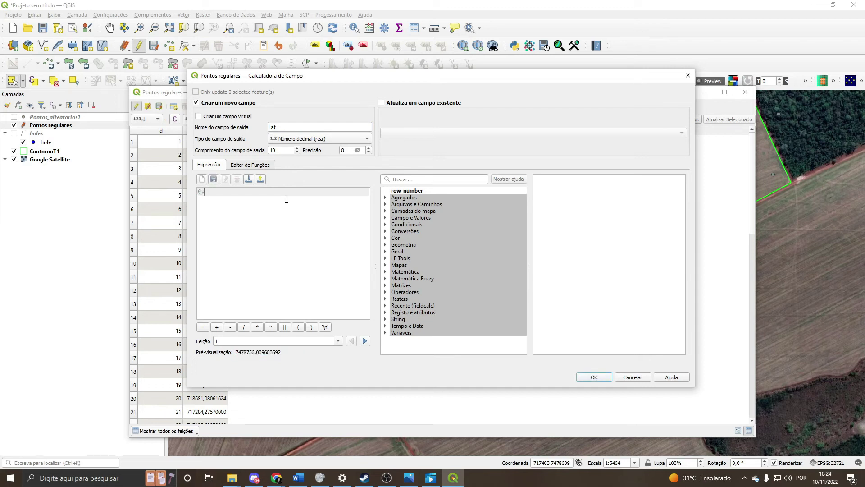
pyautogui.click(599, 377)
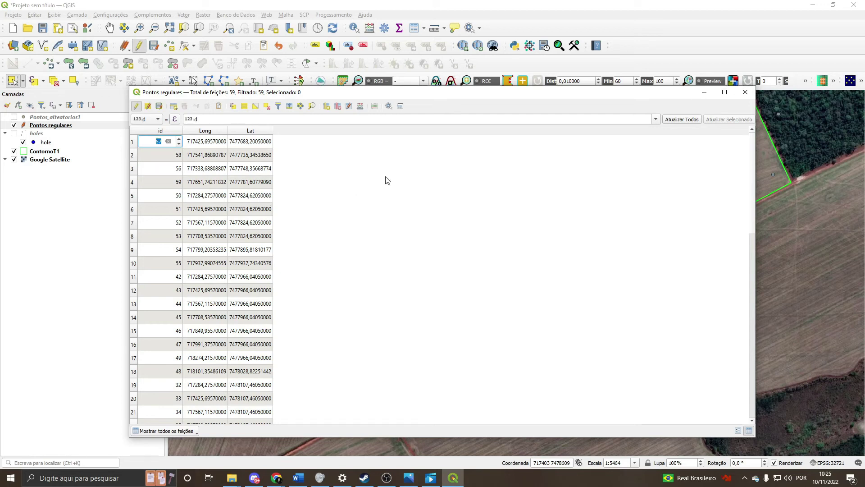
# Finish editing Pontos regulares, save the attribute changes and close its attribute table
pyautogui.click(136, 106)
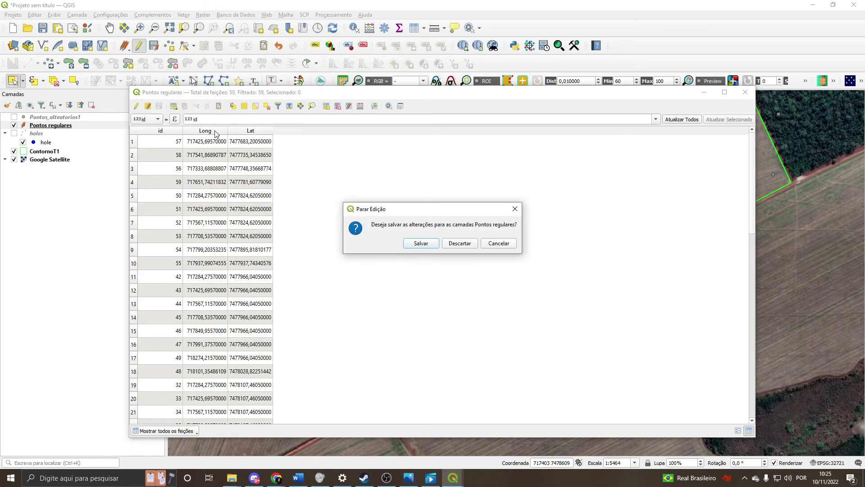
pyautogui.click(421, 244)
pyautogui.click(746, 93)
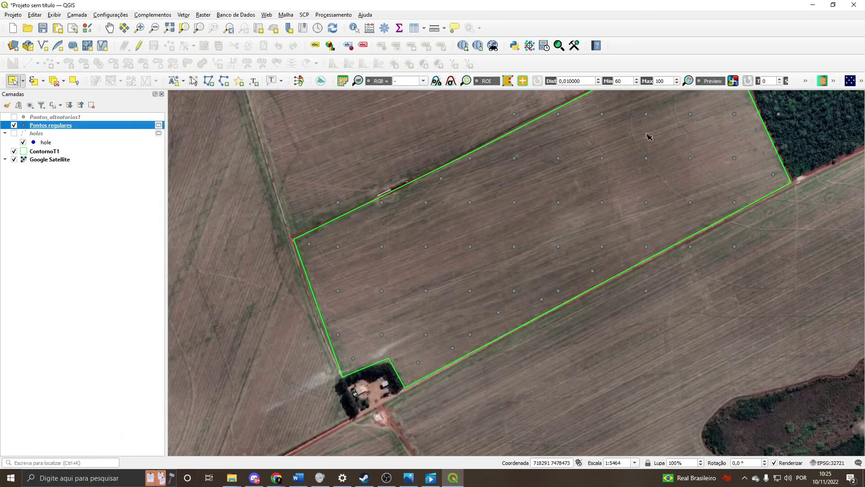
# Set up an export of the Pontos regulares layer as a Shapefile named PontosWGS in the Video folder
pyautogui.click(67, 128)
pyautogui.rightClick(66, 128)
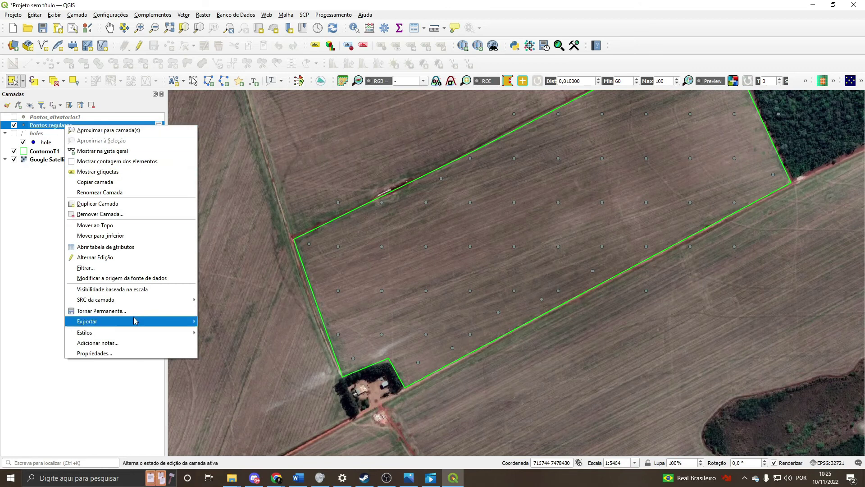
pyautogui.moveTo(155, 321)
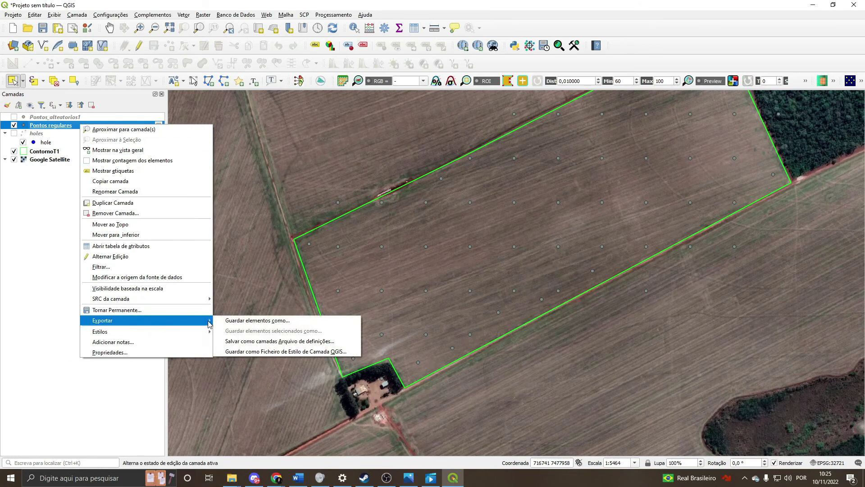
pyautogui.click(257, 320)
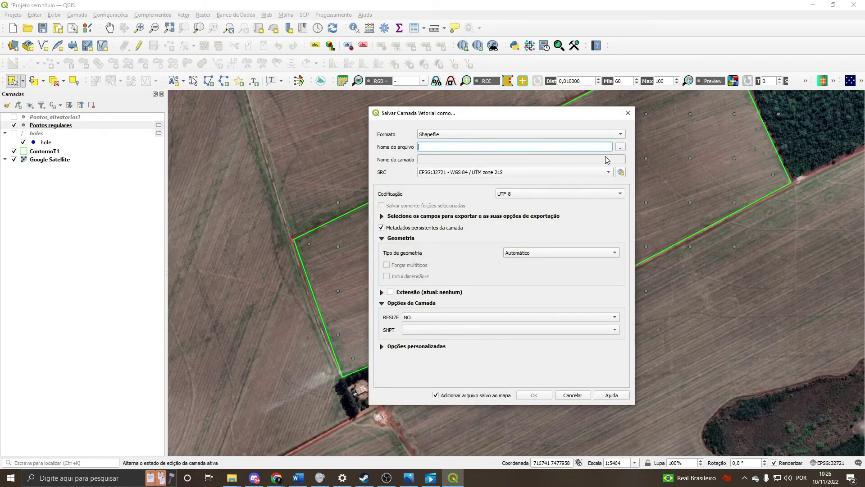
pyautogui.click(620, 147)
pyautogui.click(476, 317)
pyautogui.write('Pontos')
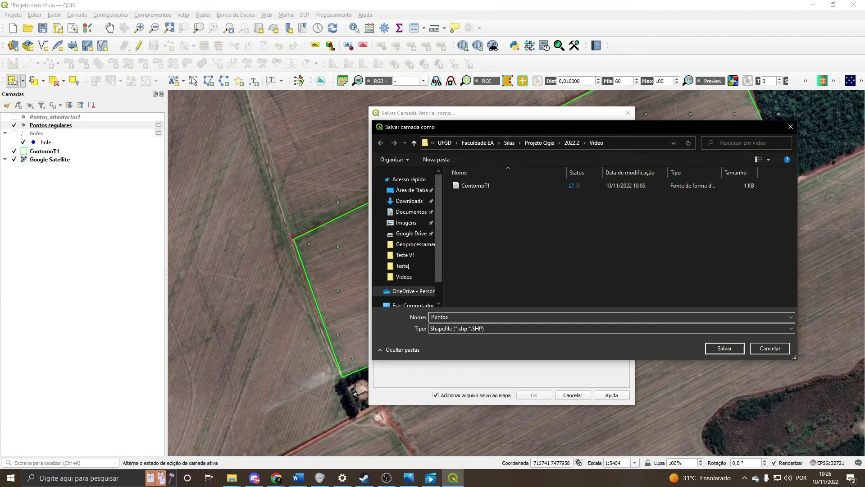
pyautogui.write('w')
pyautogui.press('BackSpace')
pyautogui.write('WGS')
pyautogui.click(717, 352)
# Set the export's coordinate system to EPSG:4326 - WGS 84, export the layer and dismiss the notification
pyautogui.click(602, 171)
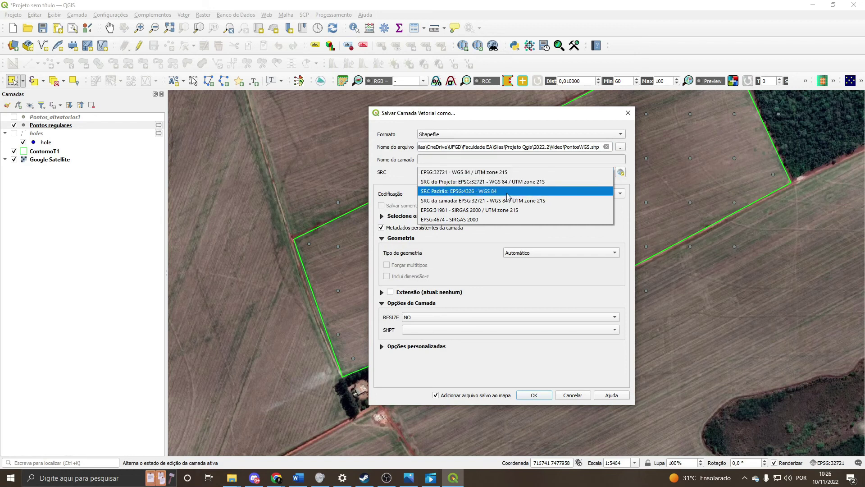
pyautogui.click(493, 192)
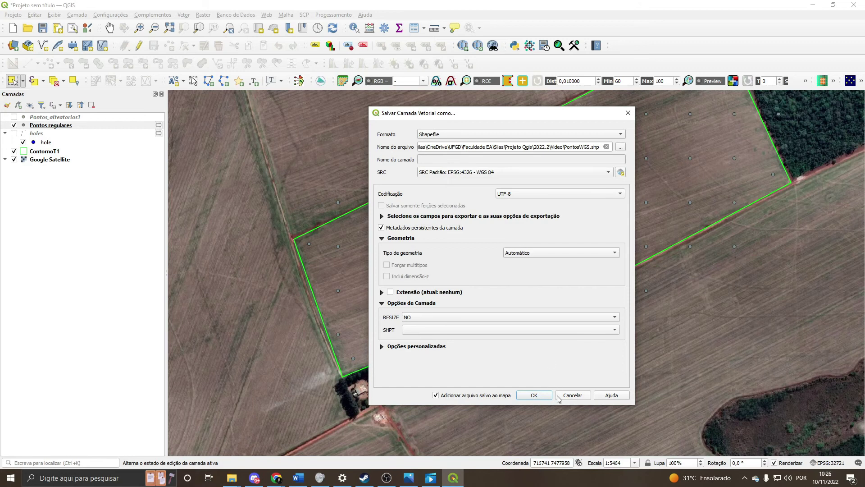
pyautogui.click(534, 395)
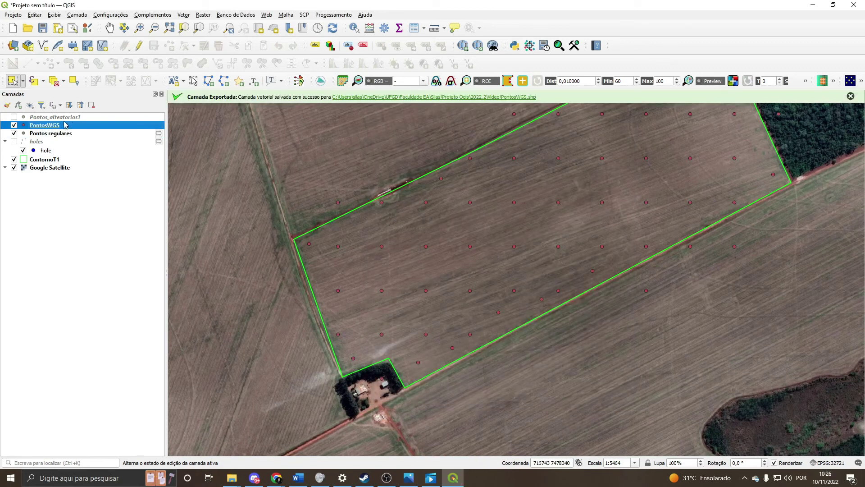
pyautogui.click(851, 97)
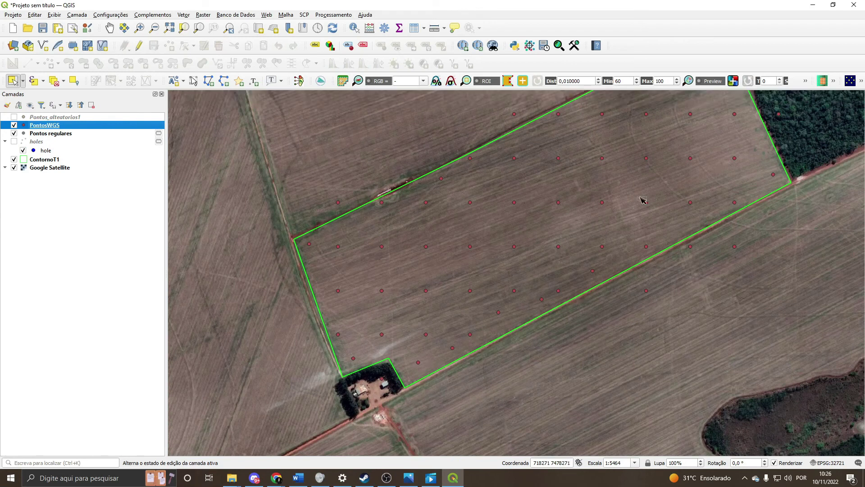
# Set the project's coordinate system from the PontosWGS layer and check the map coordinates display
pyautogui.rightClick(40, 128)
pyautogui.moveTo(118, 305)
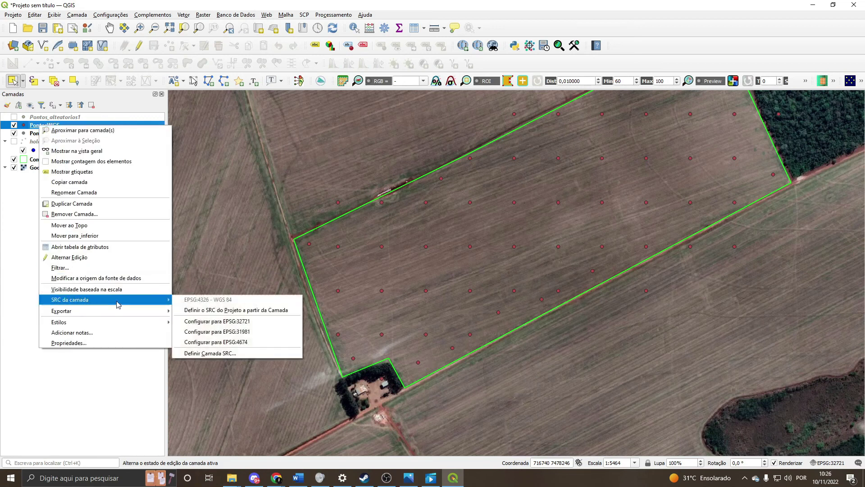
pyautogui.click(200, 311)
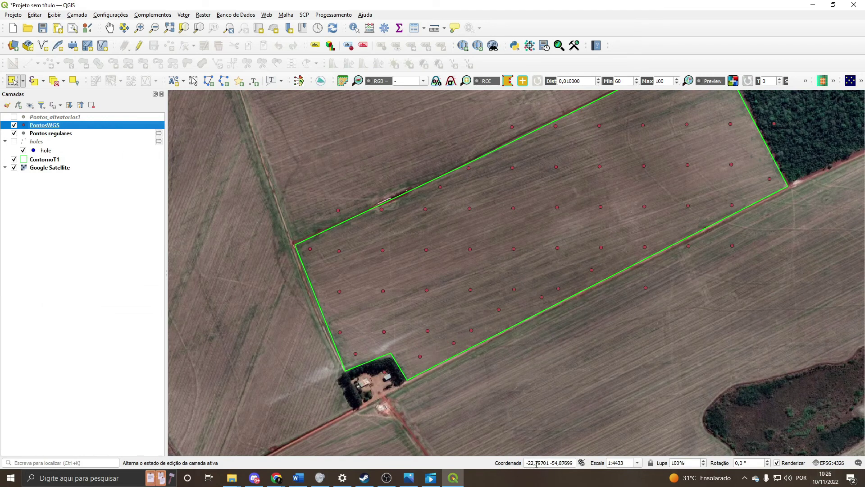
pyautogui.moveTo(527, 463); pyautogui.dragTo(573, 462)
# Open the attribute table of the PontosWGS layer and turn on editing
pyautogui.click(62, 125)
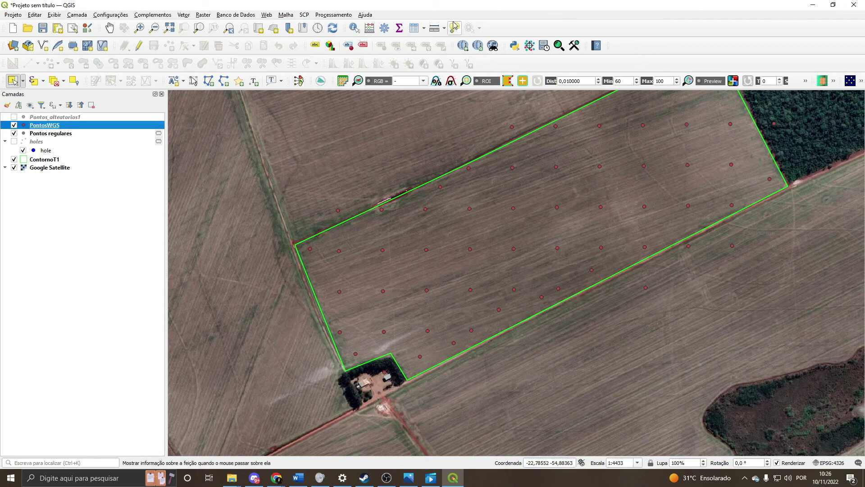
pyautogui.click(414, 30)
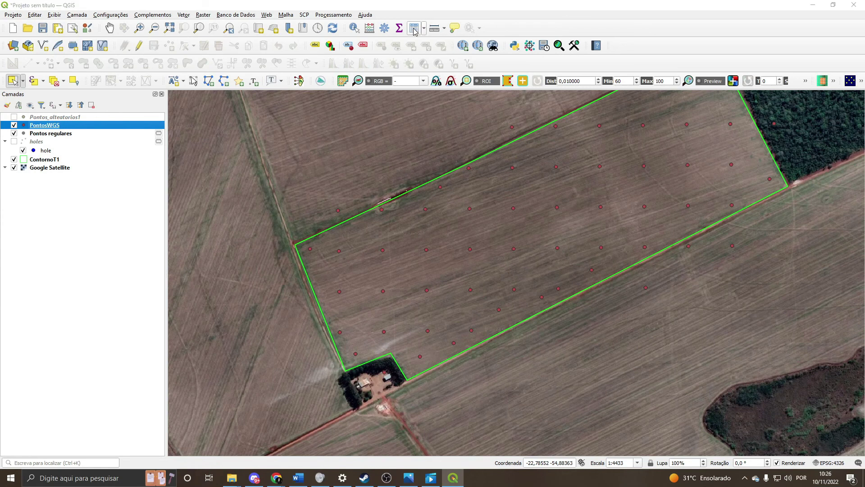
pyautogui.click(137, 107)
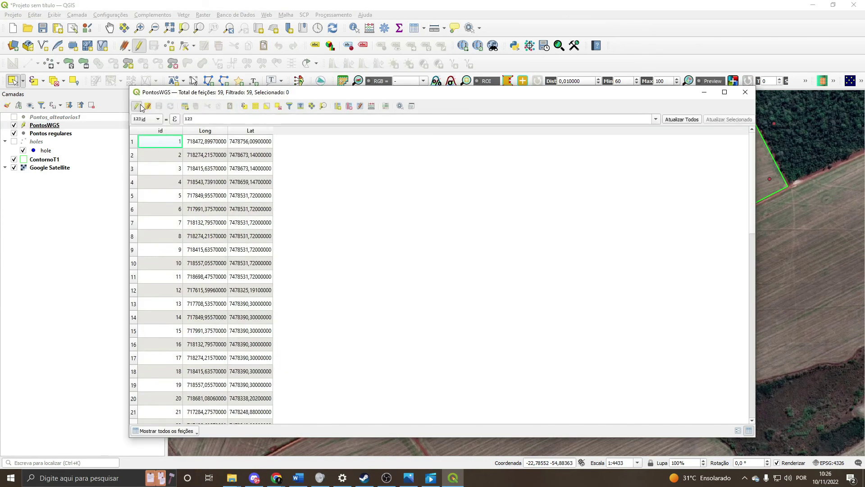
# Create a decimal field named Long(WGS) with length 10 and precision 8, calculated with the expression $X
pyautogui.click(370, 106)
pyautogui.click(311, 128)
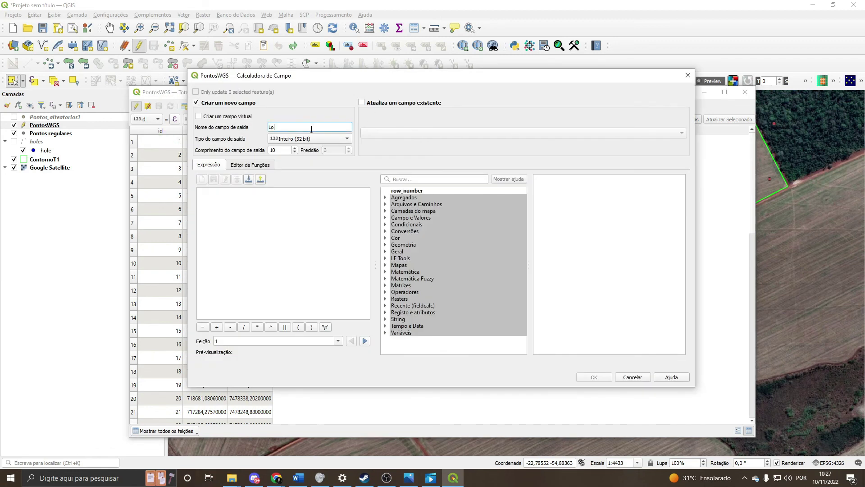
pyautogui.write('Long(w')
pyautogui.write('WGA')
pyautogui.write(')')
pyautogui.click(315, 140)
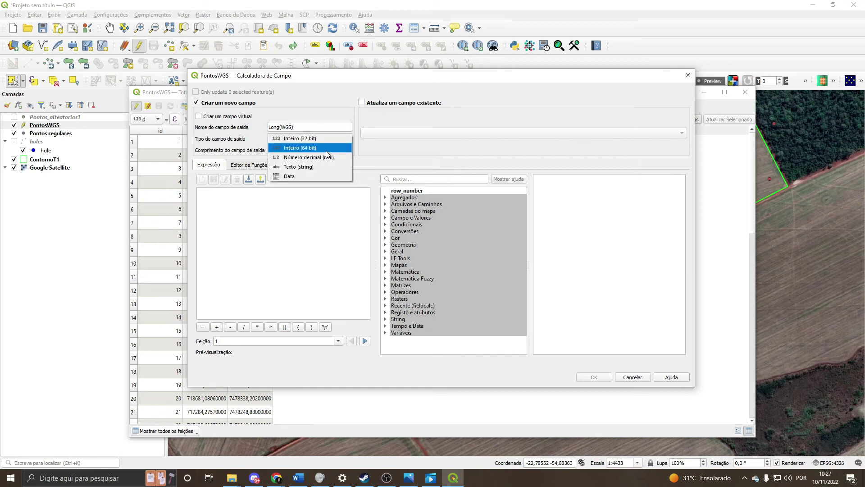
pyautogui.click(316, 157)
pyautogui.click(350, 148)
pyautogui.click(350, 149)
pyautogui.click(284, 205)
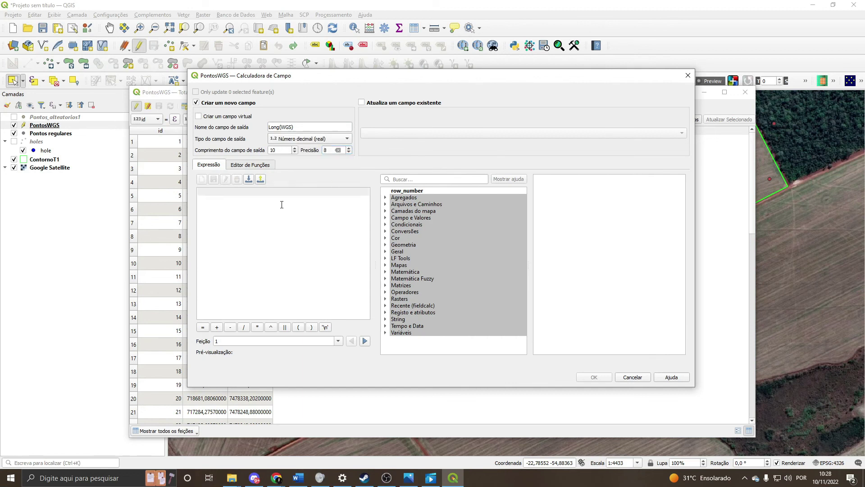
pyautogui.write('$X')
pyautogui.click(592, 377)
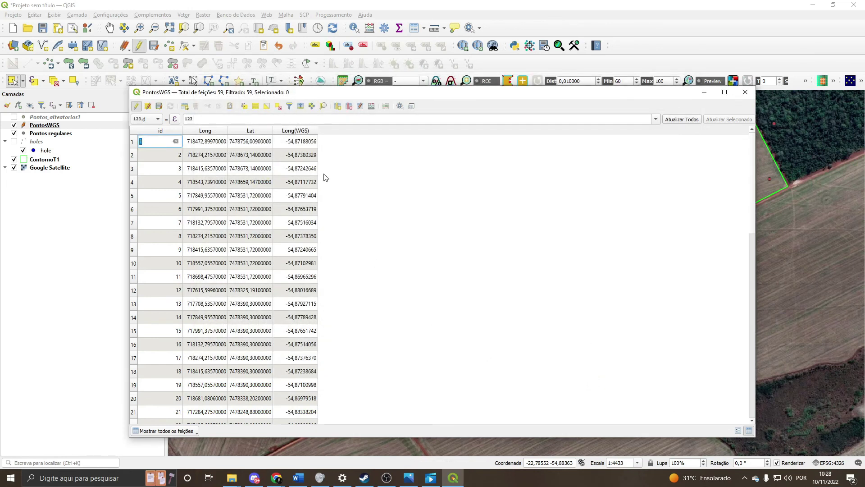
# Try to create a Lat(WGS) field of type integer (32 bit) with length 10, calculated with the expression $Y
pyautogui.click(372, 107)
pyautogui.write('Lat(WGS')
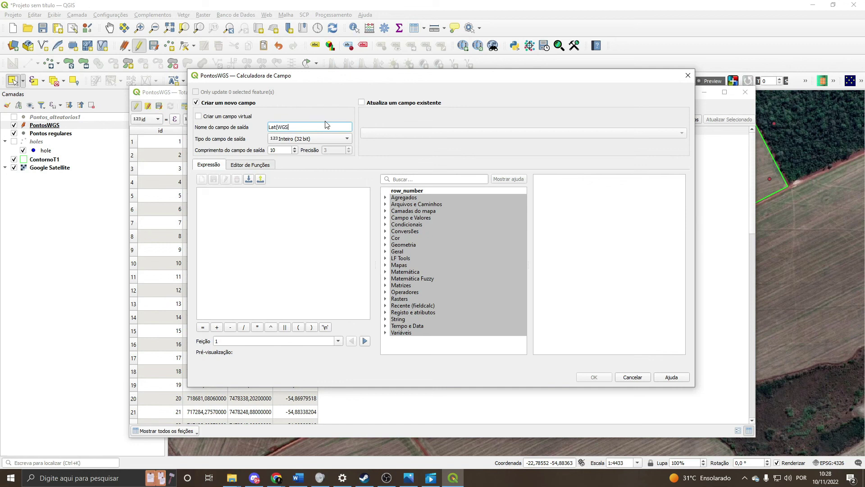
pyautogui.click(224, 202)
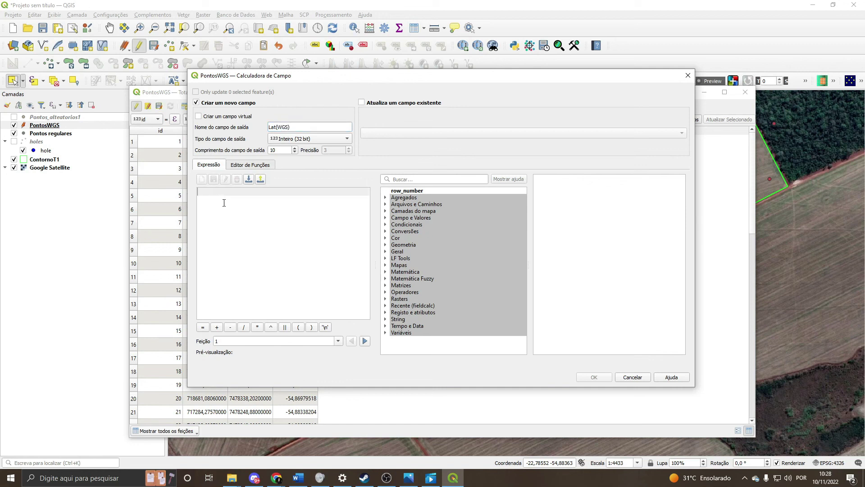
pyautogui.write('$Y')
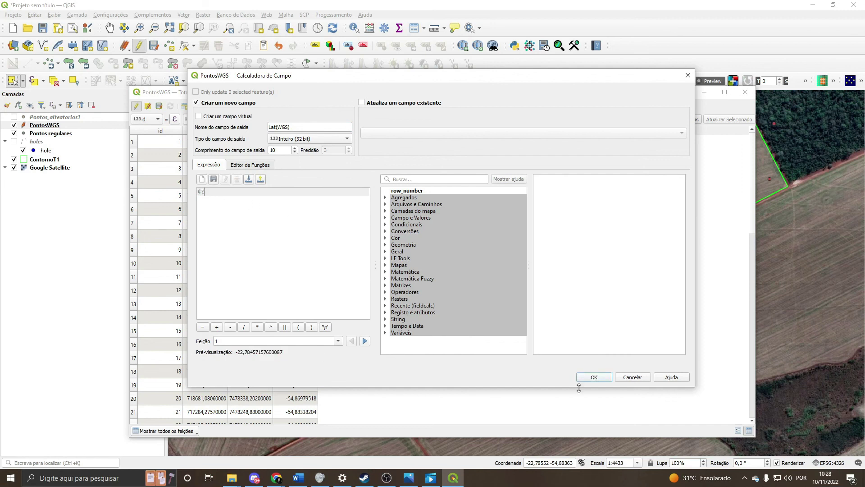
pyautogui.click(594, 376)
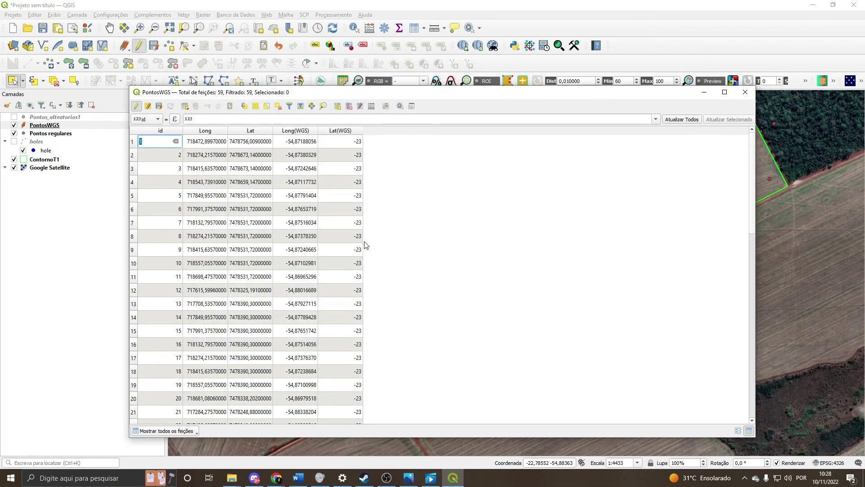
# Delete the integer Lat(WGS) field from the PontosWGS attribute table
pyautogui.click(339, 131)
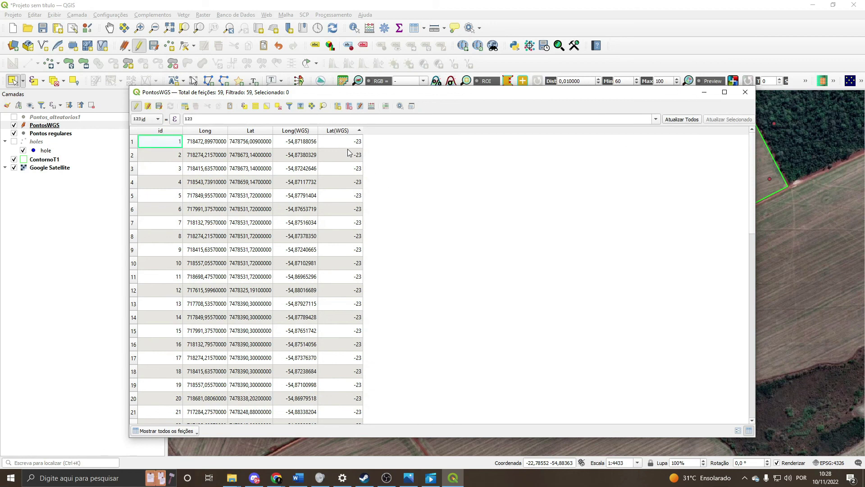
pyautogui.click(350, 155)
pyautogui.click(350, 141)
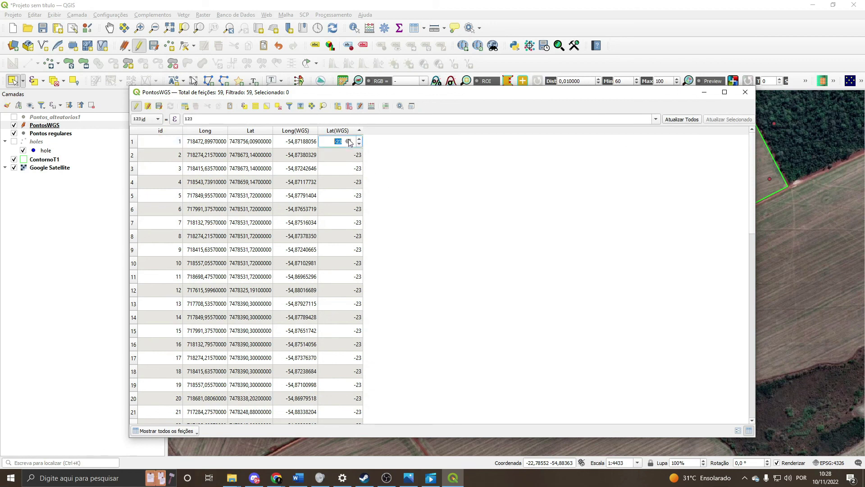
pyautogui.click(349, 107)
pyautogui.click(354, 221)
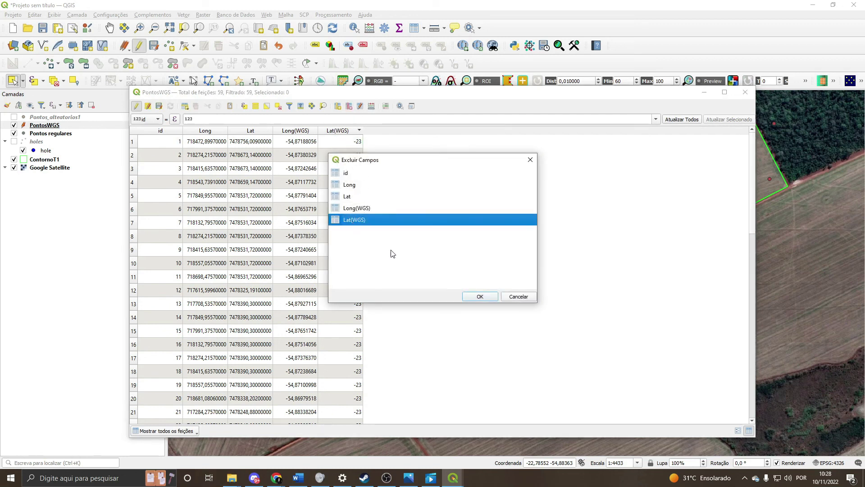
pyautogui.click(486, 298)
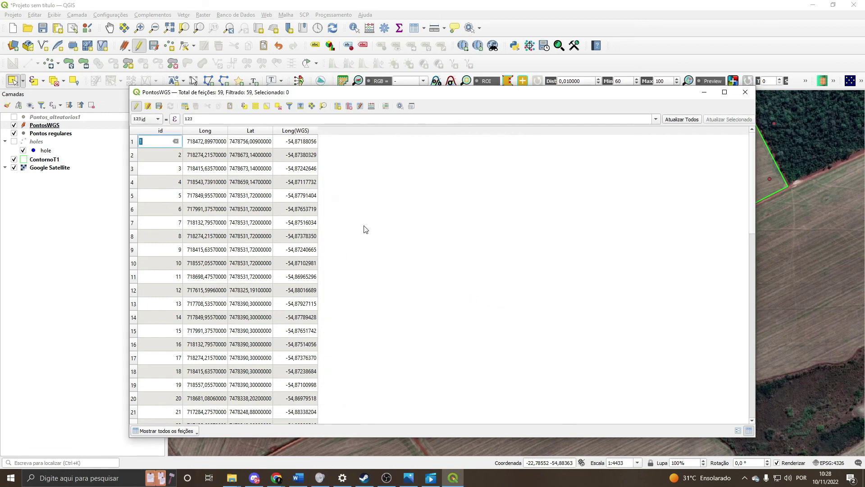
# Create a decimal field named Lat(WGS) with length 10 and precision 8, calculated with the expression $y
pyautogui.click(370, 106)
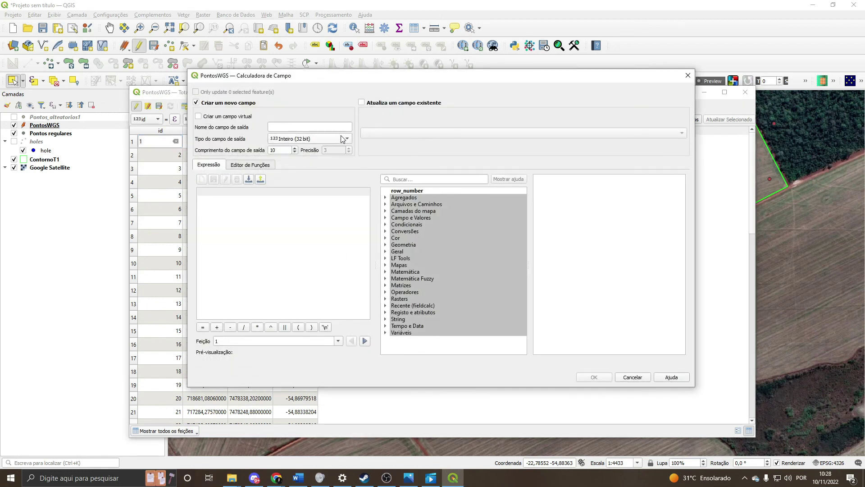
pyautogui.click(348, 139)
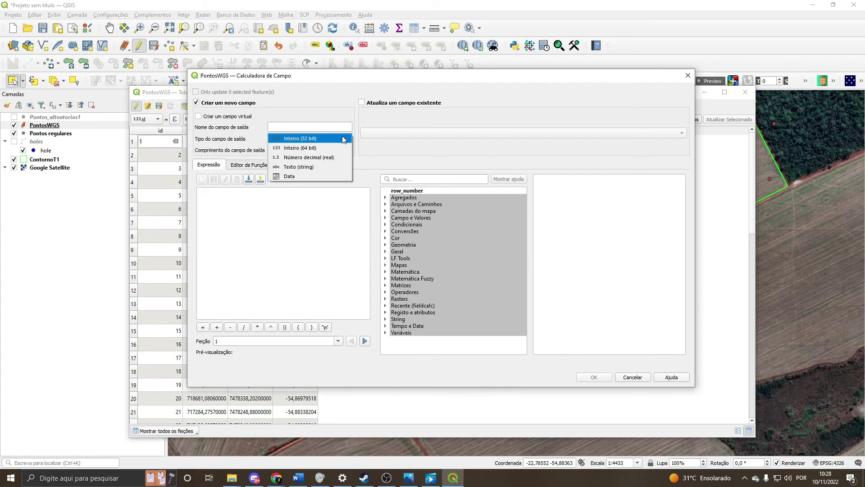
pyautogui.click(333, 158)
pyautogui.click(325, 128)
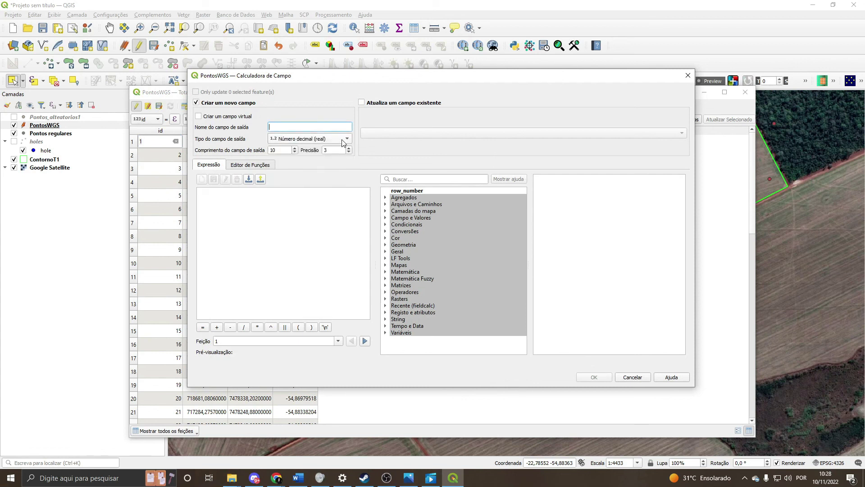
pyautogui.write('Lat(WGS')
pyautogui.click(349, 149)
pyautogui.click(349, 149)
pyautogui.click(334, 208)
pyautogui.write('$y')
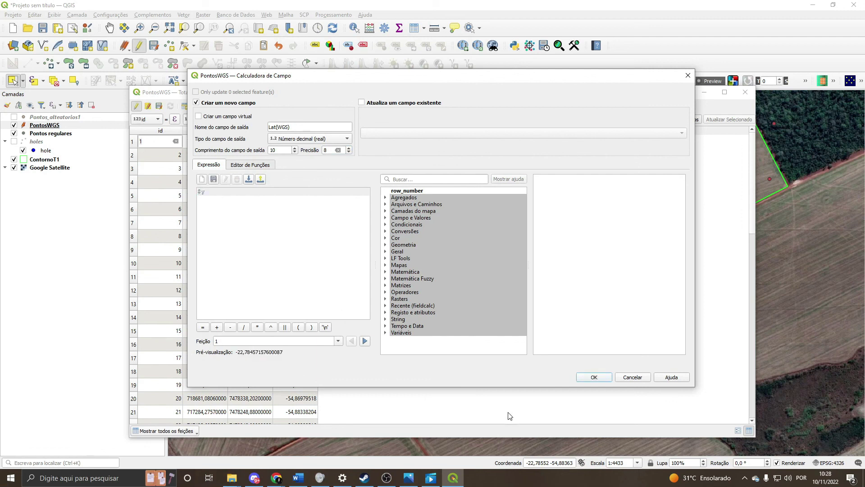
pyautogui.click(586, 379)
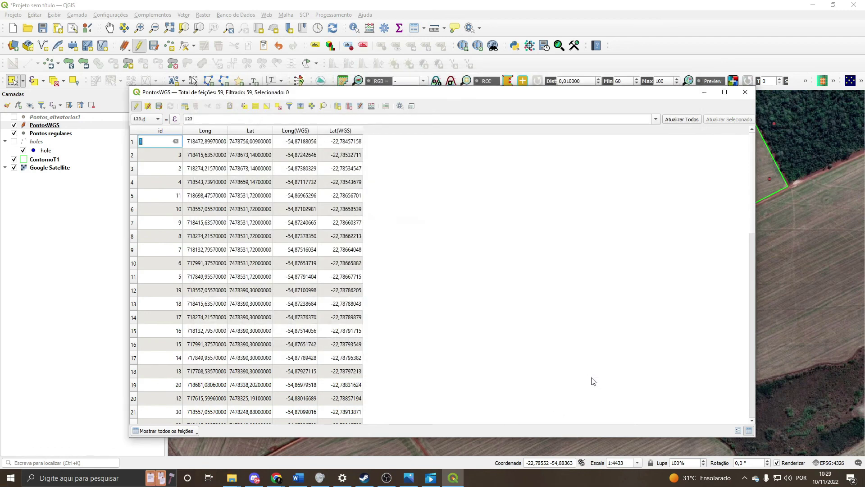
# Sort the table by Long(WGS) and by Lat(WGS) to review the coordinates, and close the attribute table
pyautogui.click(295, 131)
pyautogui.click(328, 131)
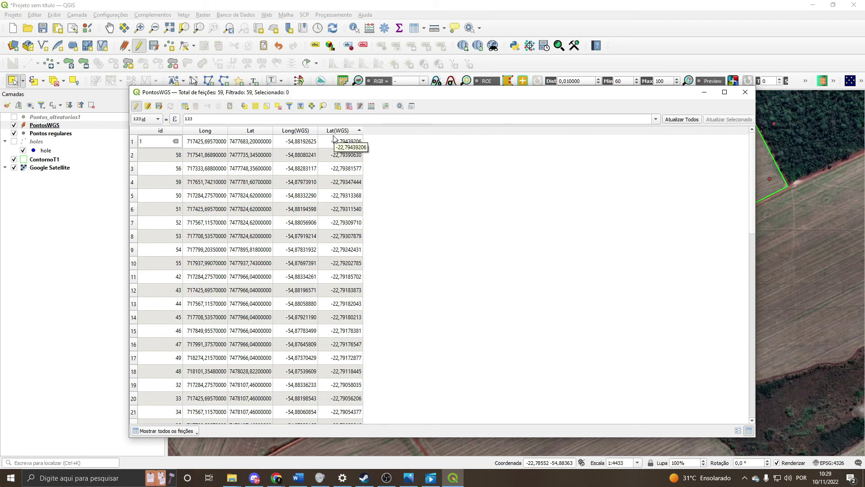
pyautogui.click(745, 92)
pyautogui.scroll(-1, 560, 193)
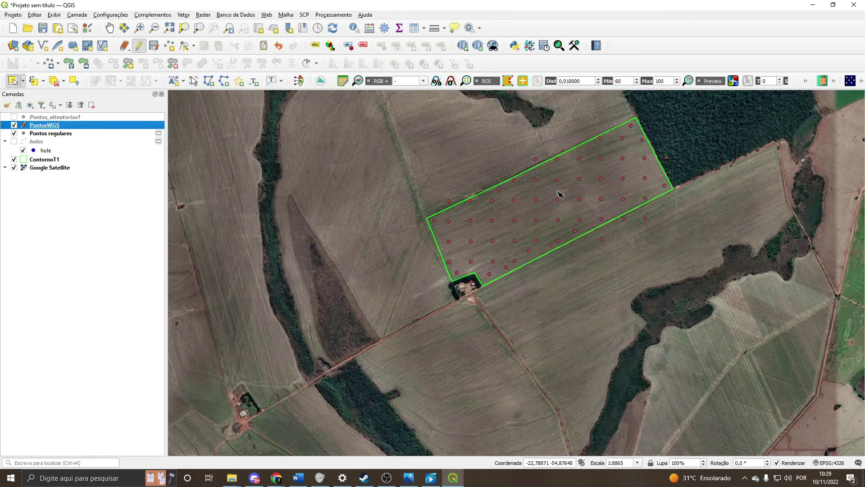